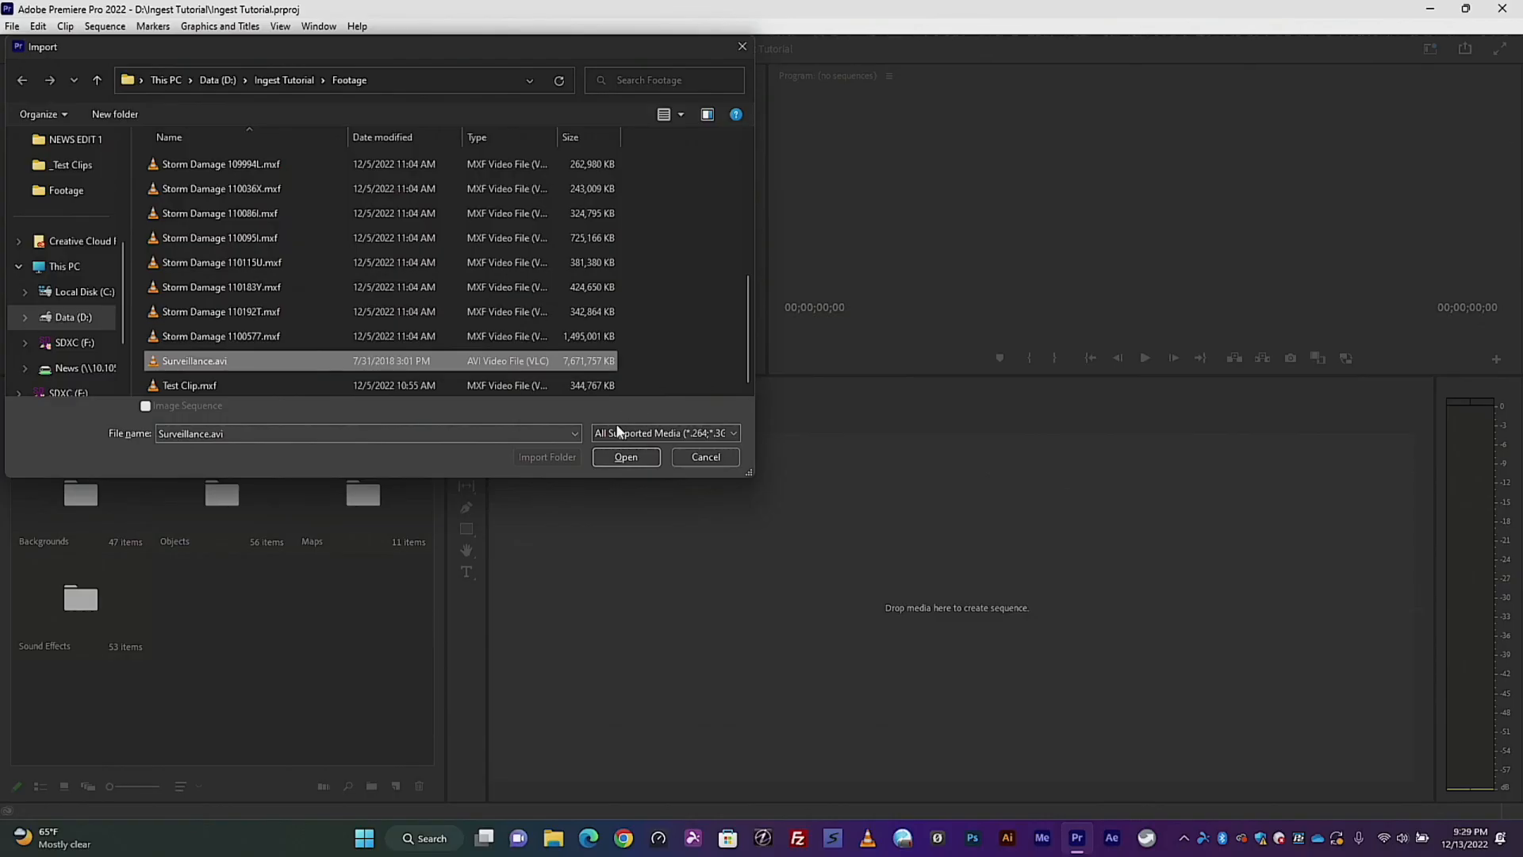
Import Surveillance.avi from the project's Footage folder into Premiere Pro
left_click(612, 458)
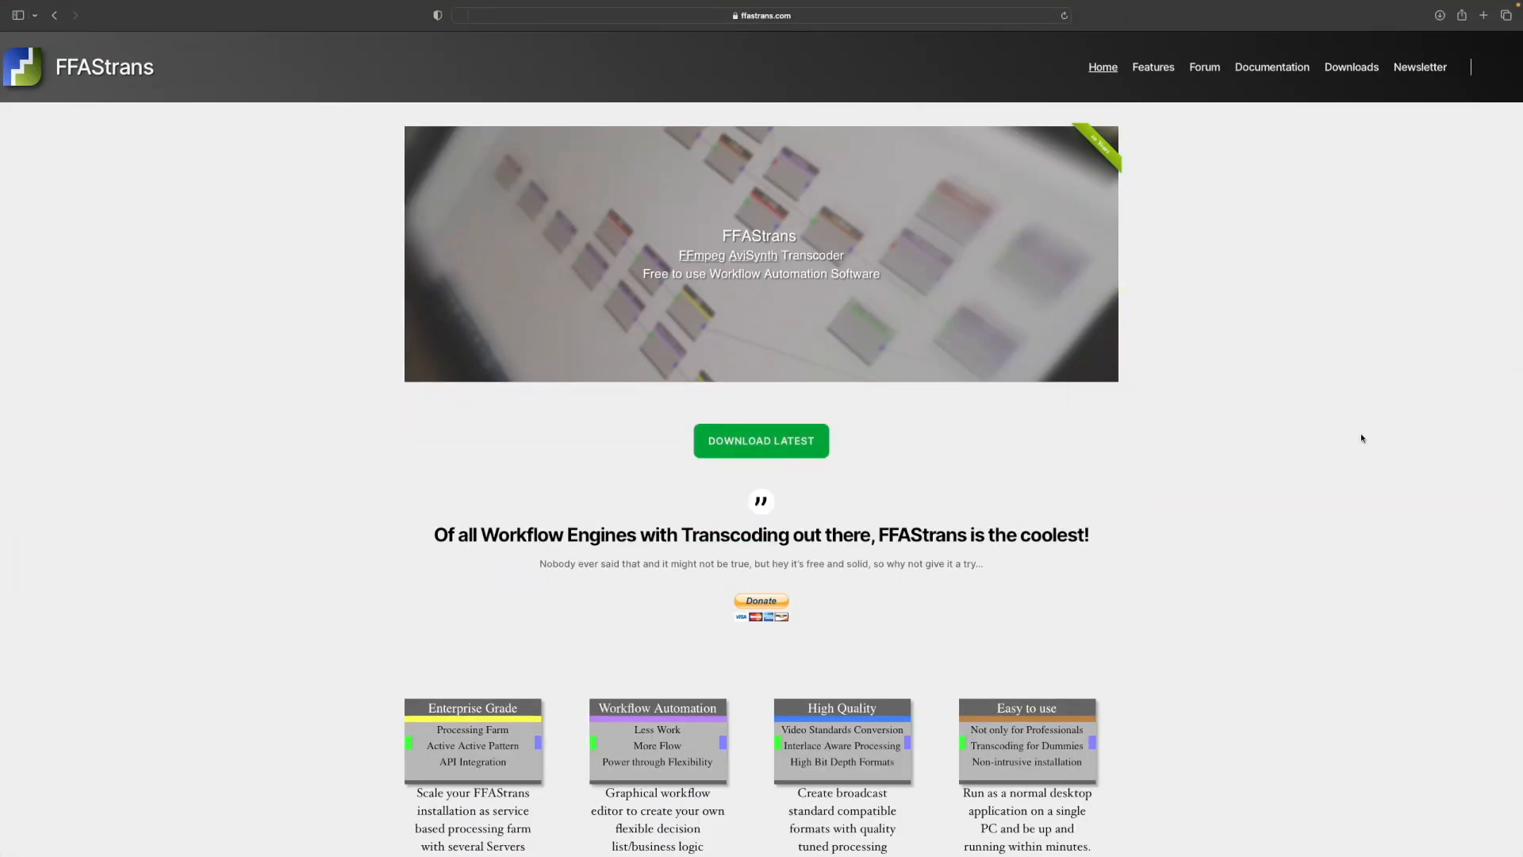
Switch to the browser and read through the FFAStrans home page and the wiki's user interface page
scroll(1289, 648, "down", 5)
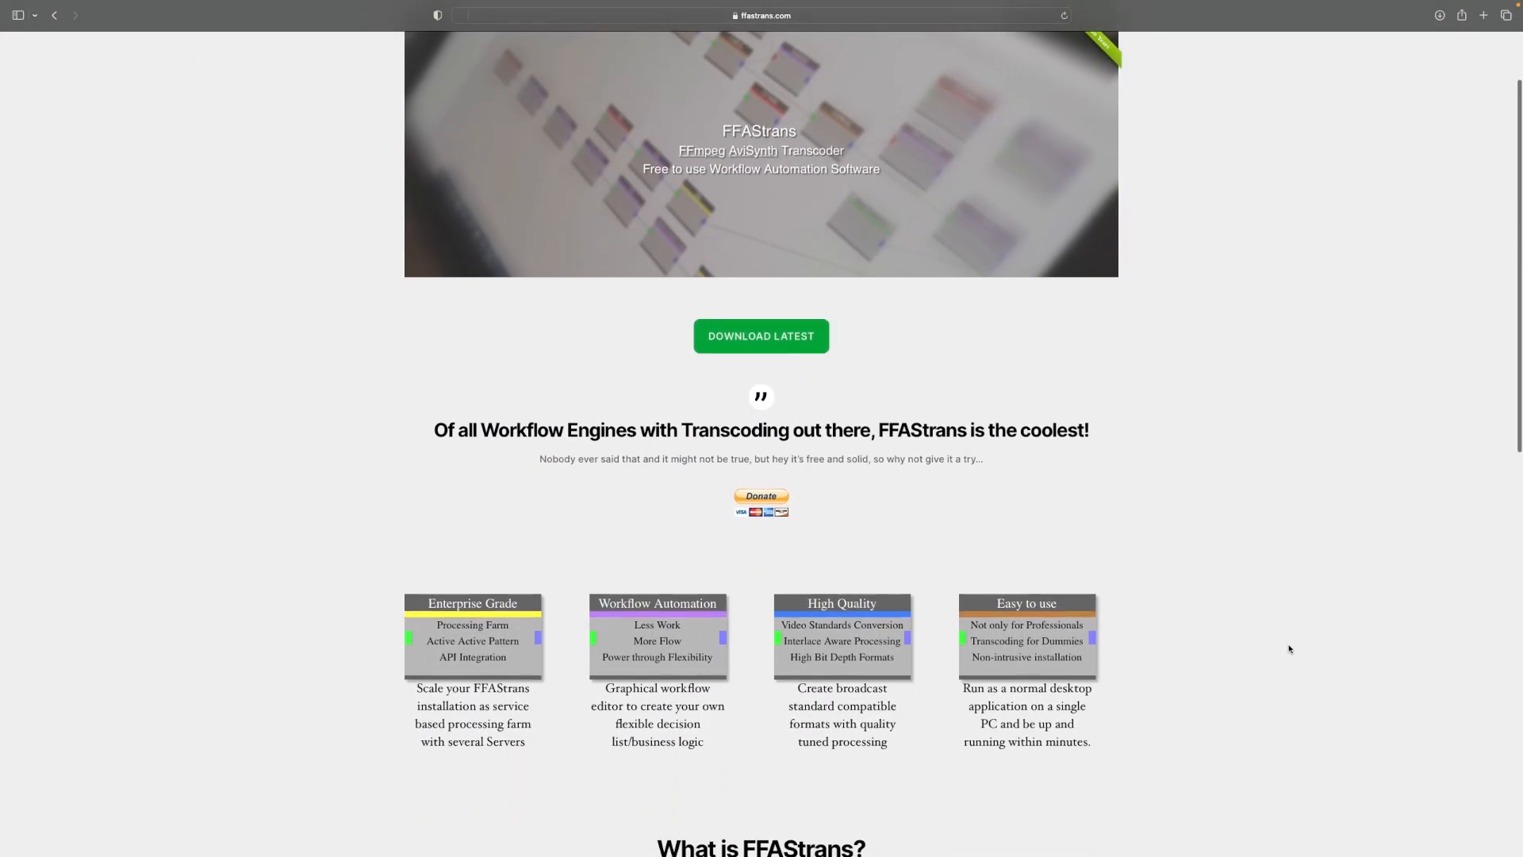
scroll(1289, 649, "down", 9)
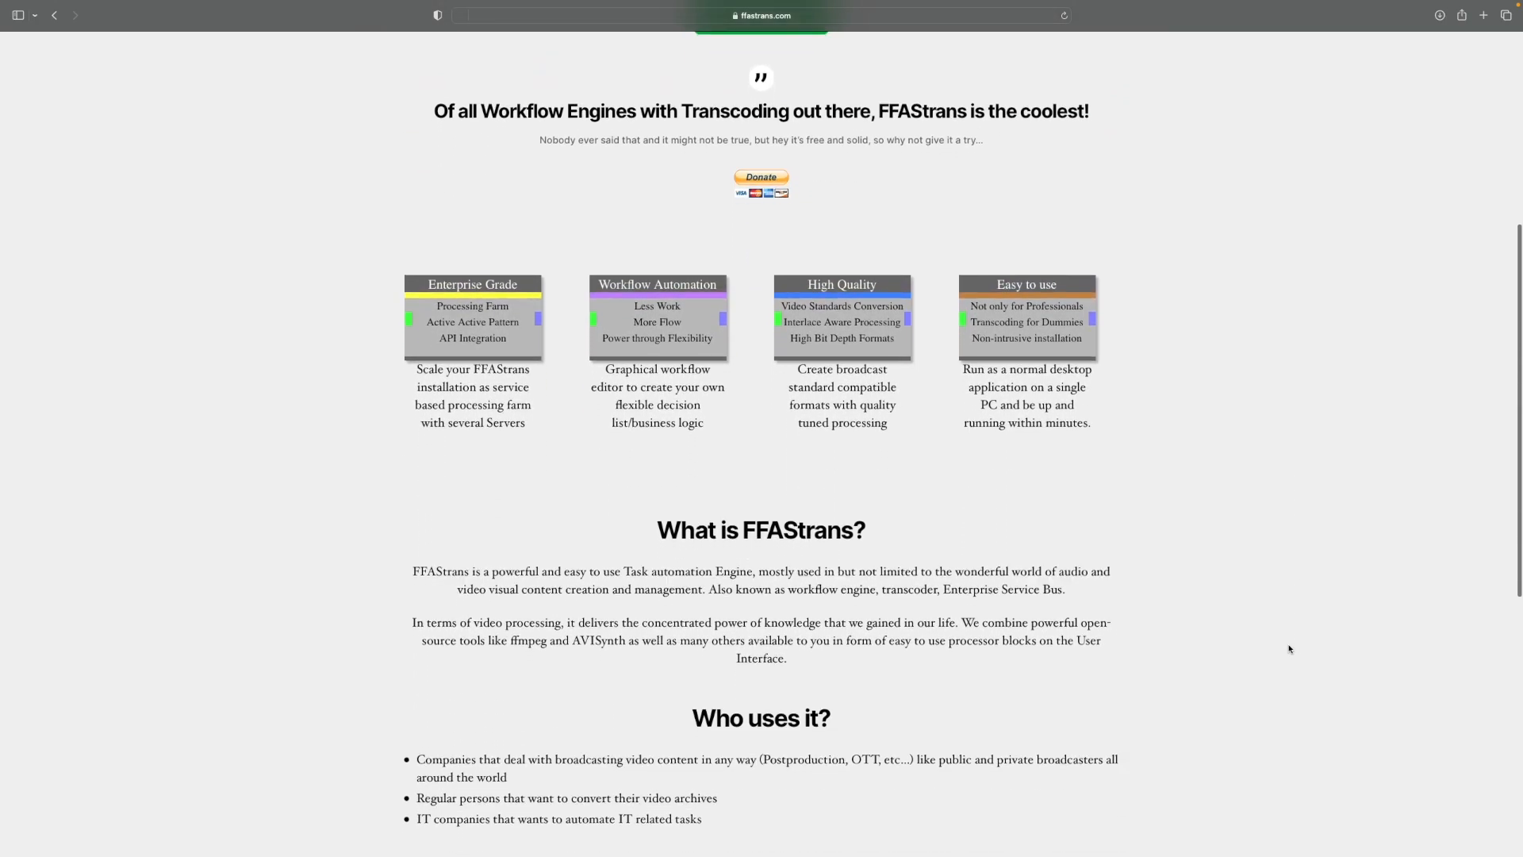
scroll(1288, 649, "down", 8)
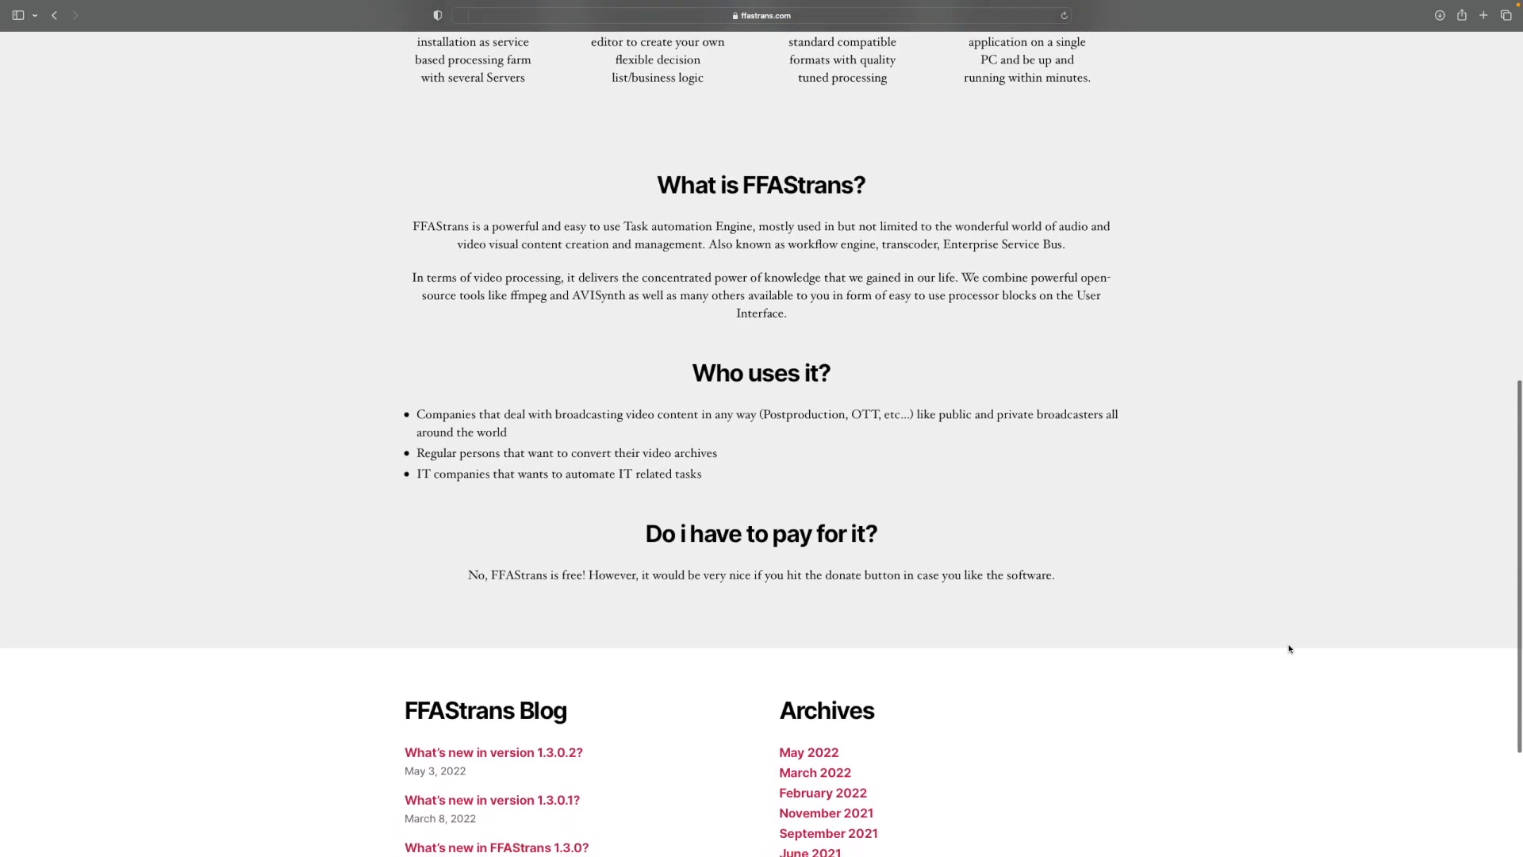
scroll(1288, 648, "down", 7)
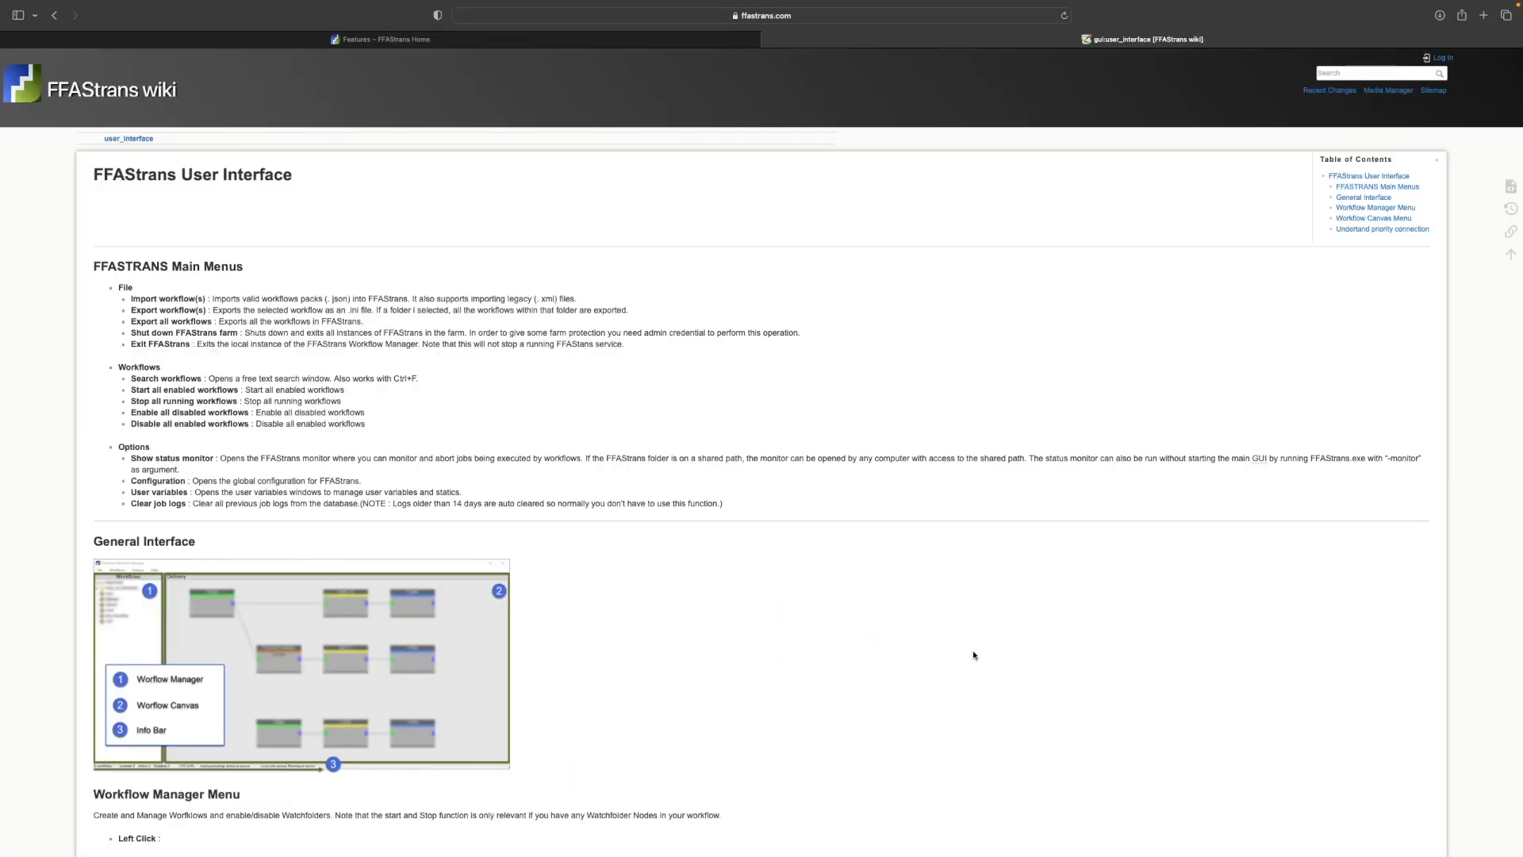
scroll(1083, 667, "down", 3)
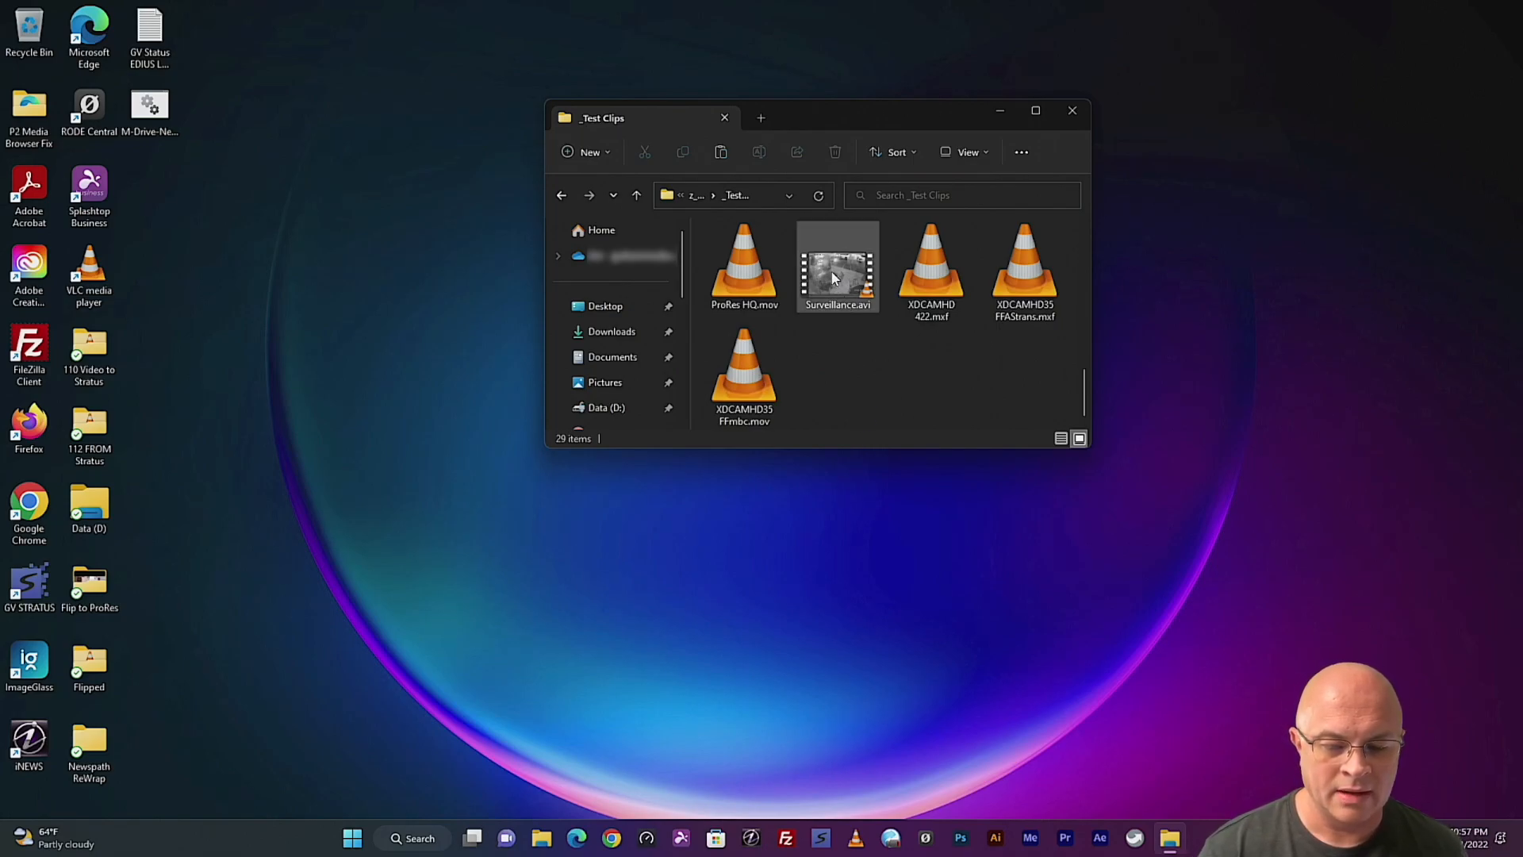
In File Explorer, play Surveillance.avi from the _Test Clips folder, then close the player
mouse_move(834, 278)
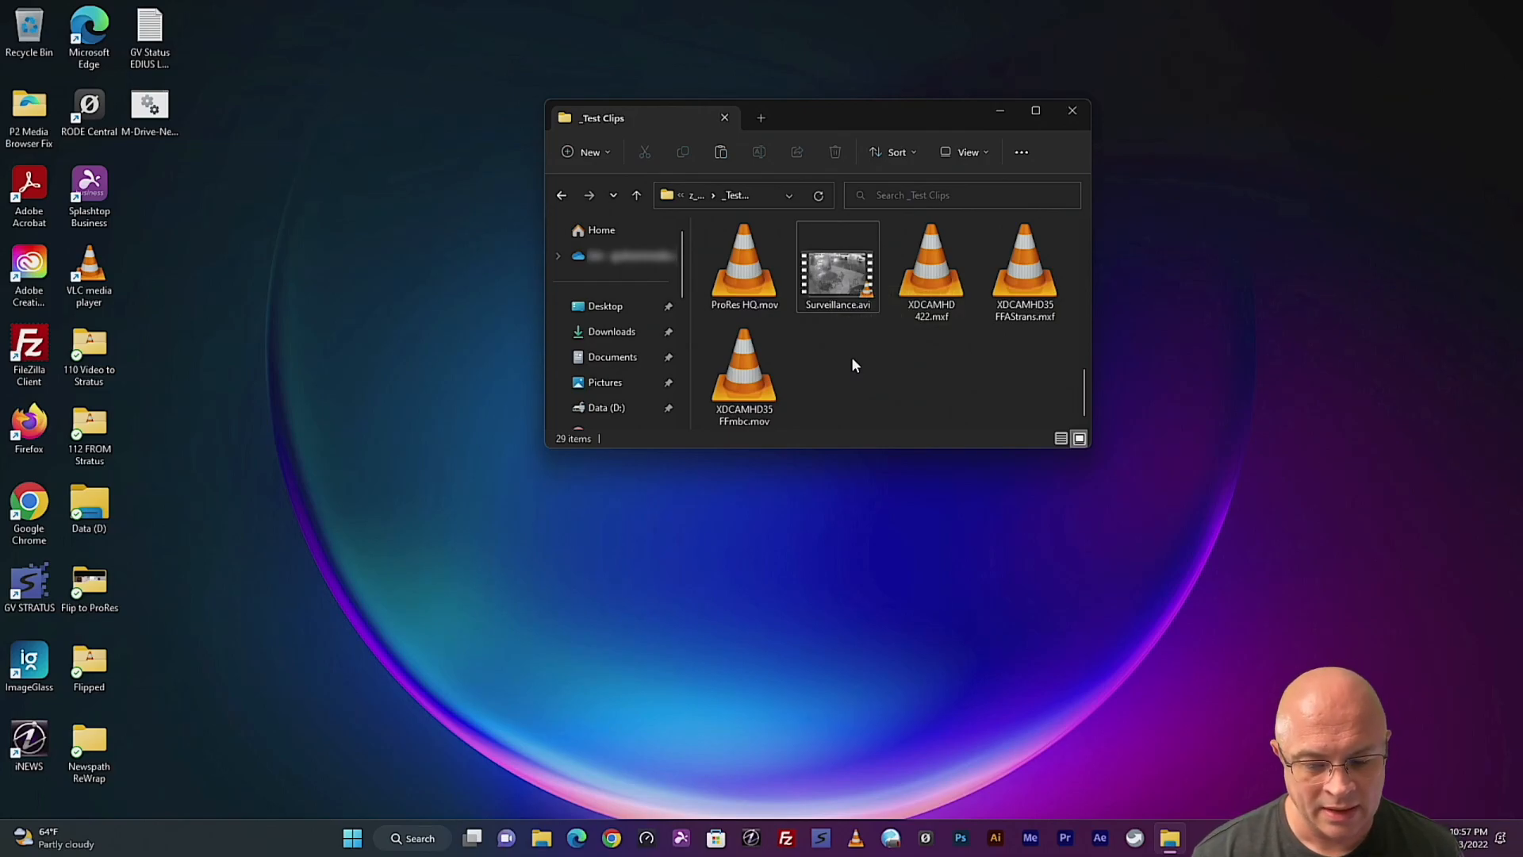
double_click(843, 287)
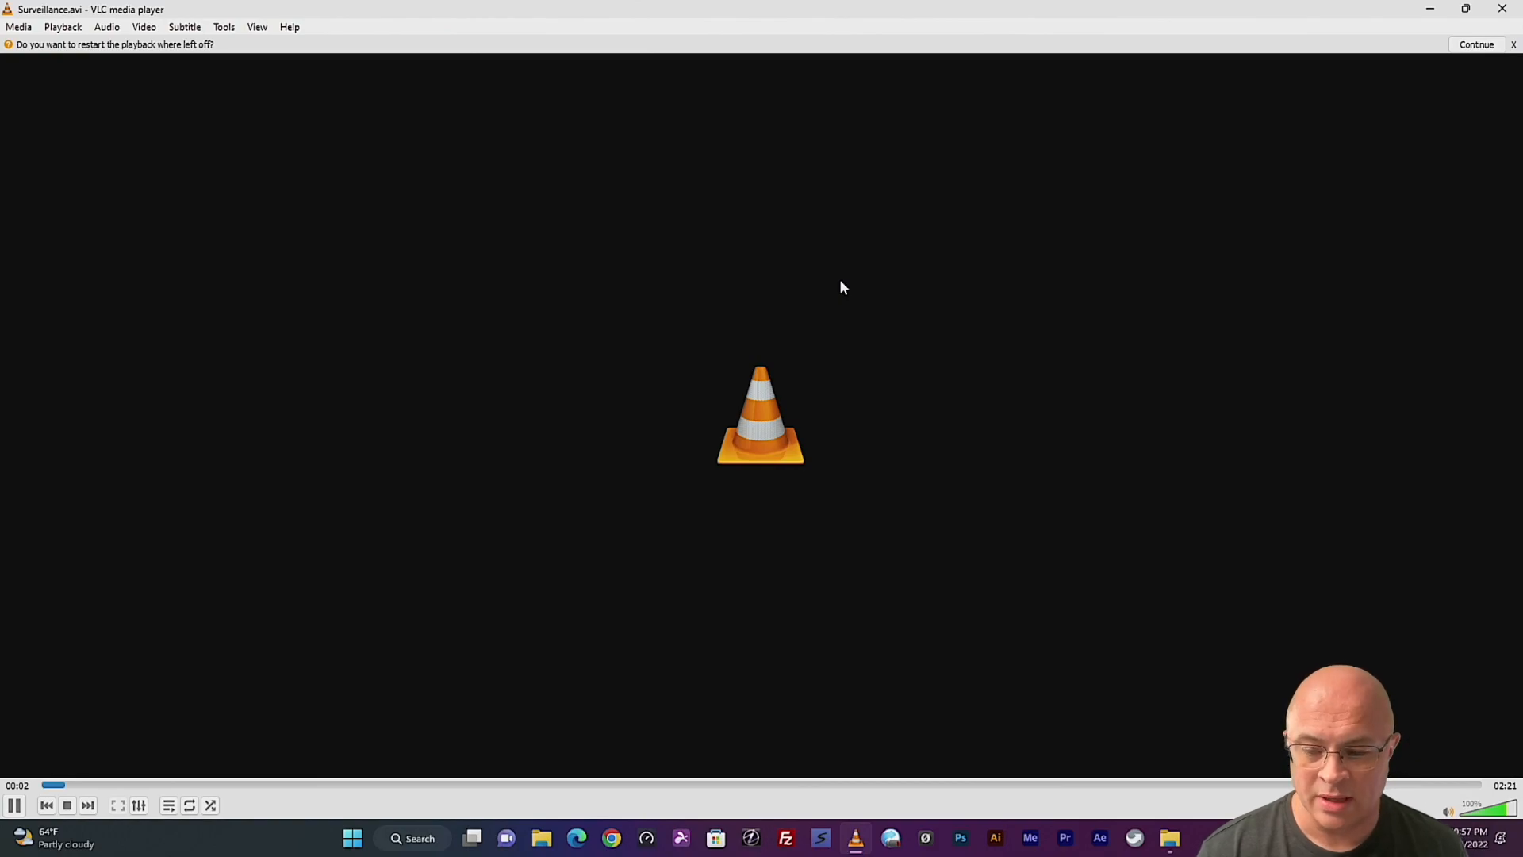
left_click(1515, 7)
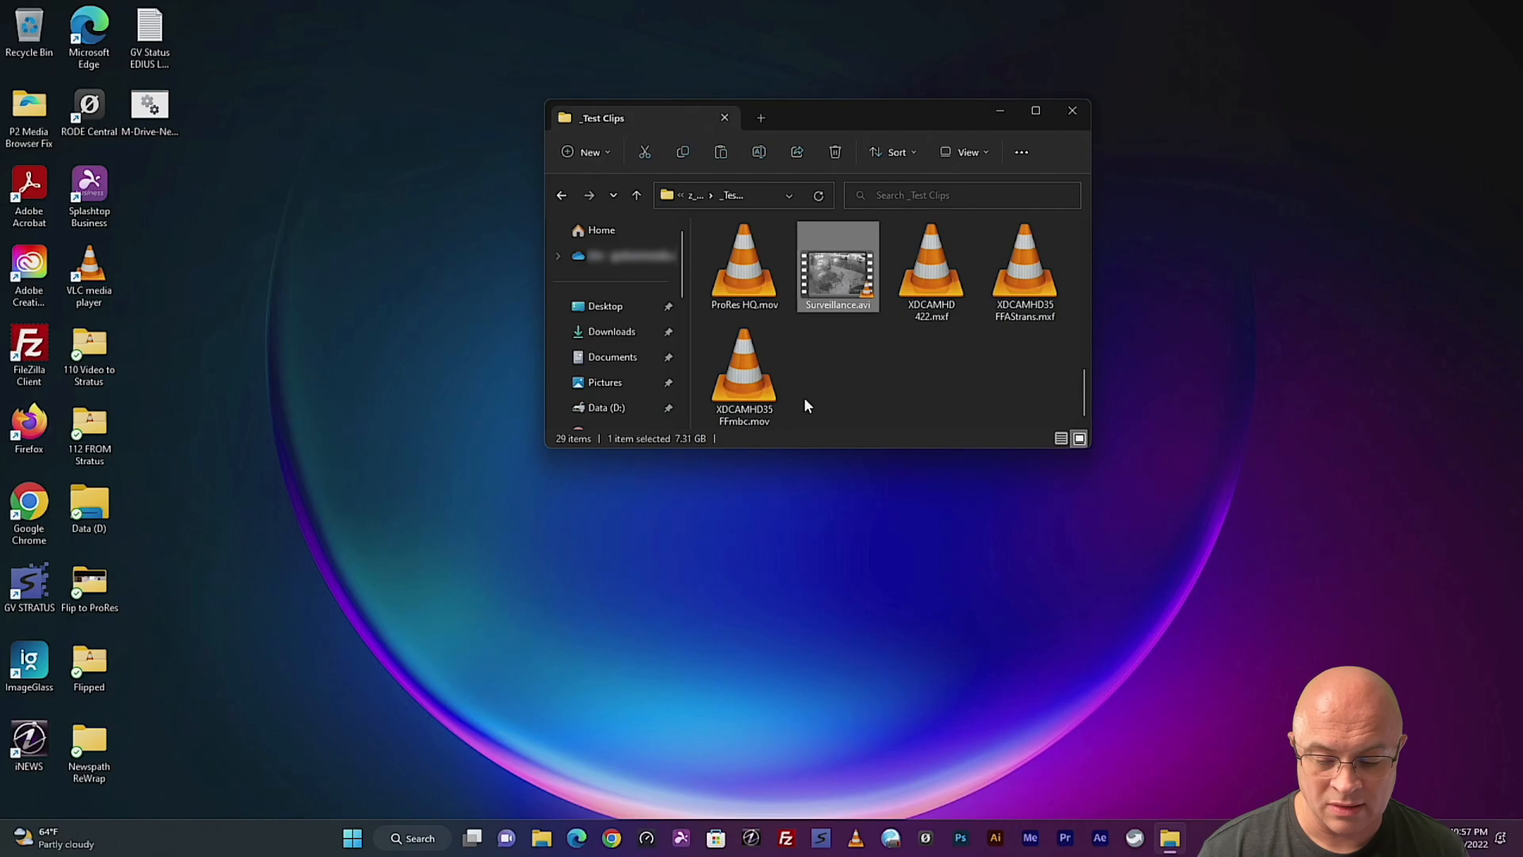
Put Surveillance.avi into the desktop's Flip to ProRes folder and check the converted Surveillance.mov in the Flipped folder by playing it
left_click_drag(839, 270, 95, 604)
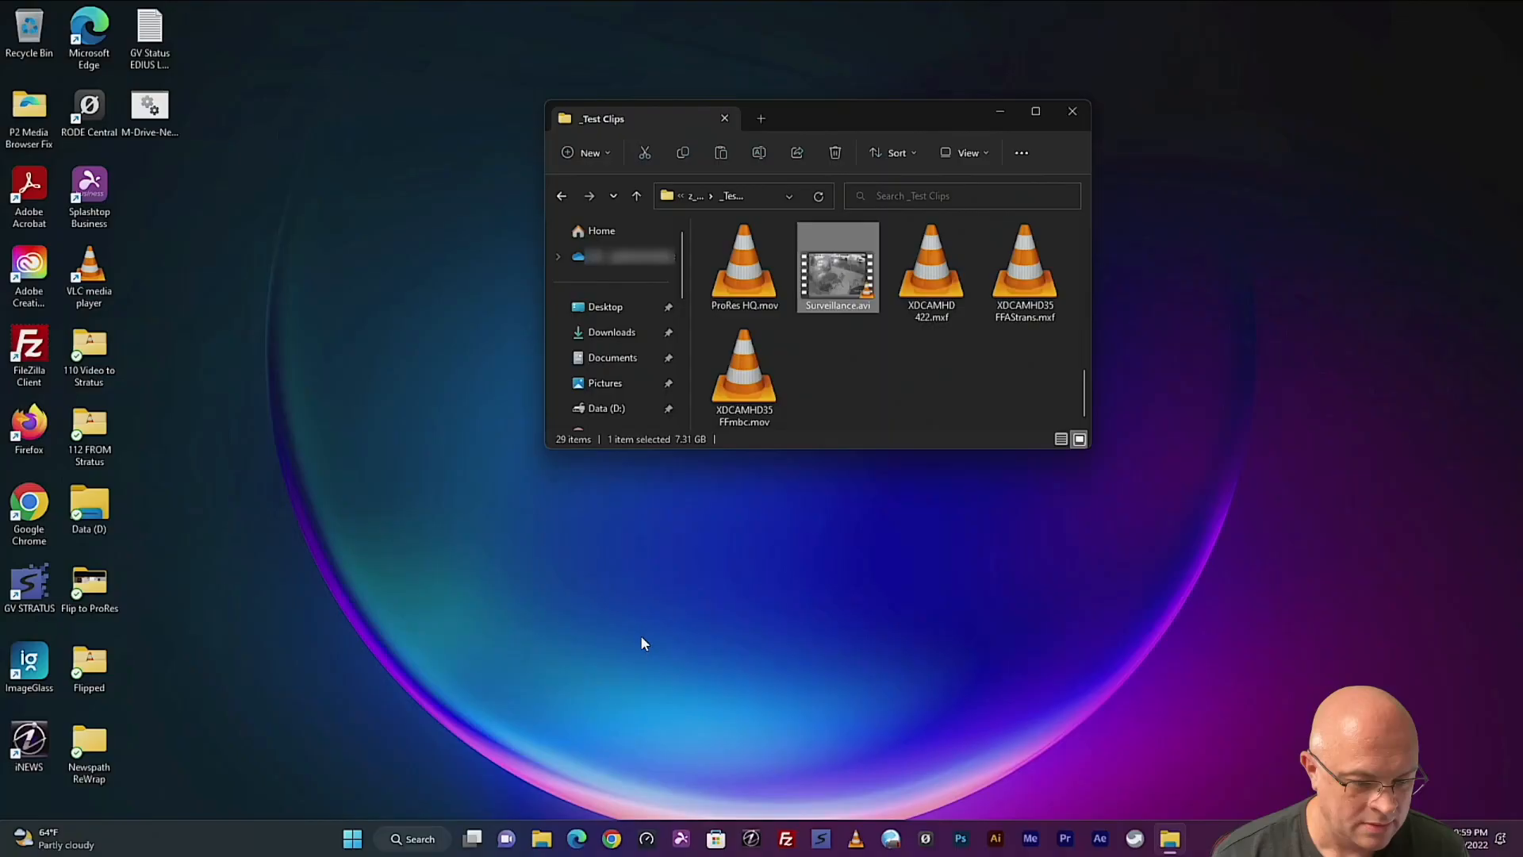
double_click(88, 665)
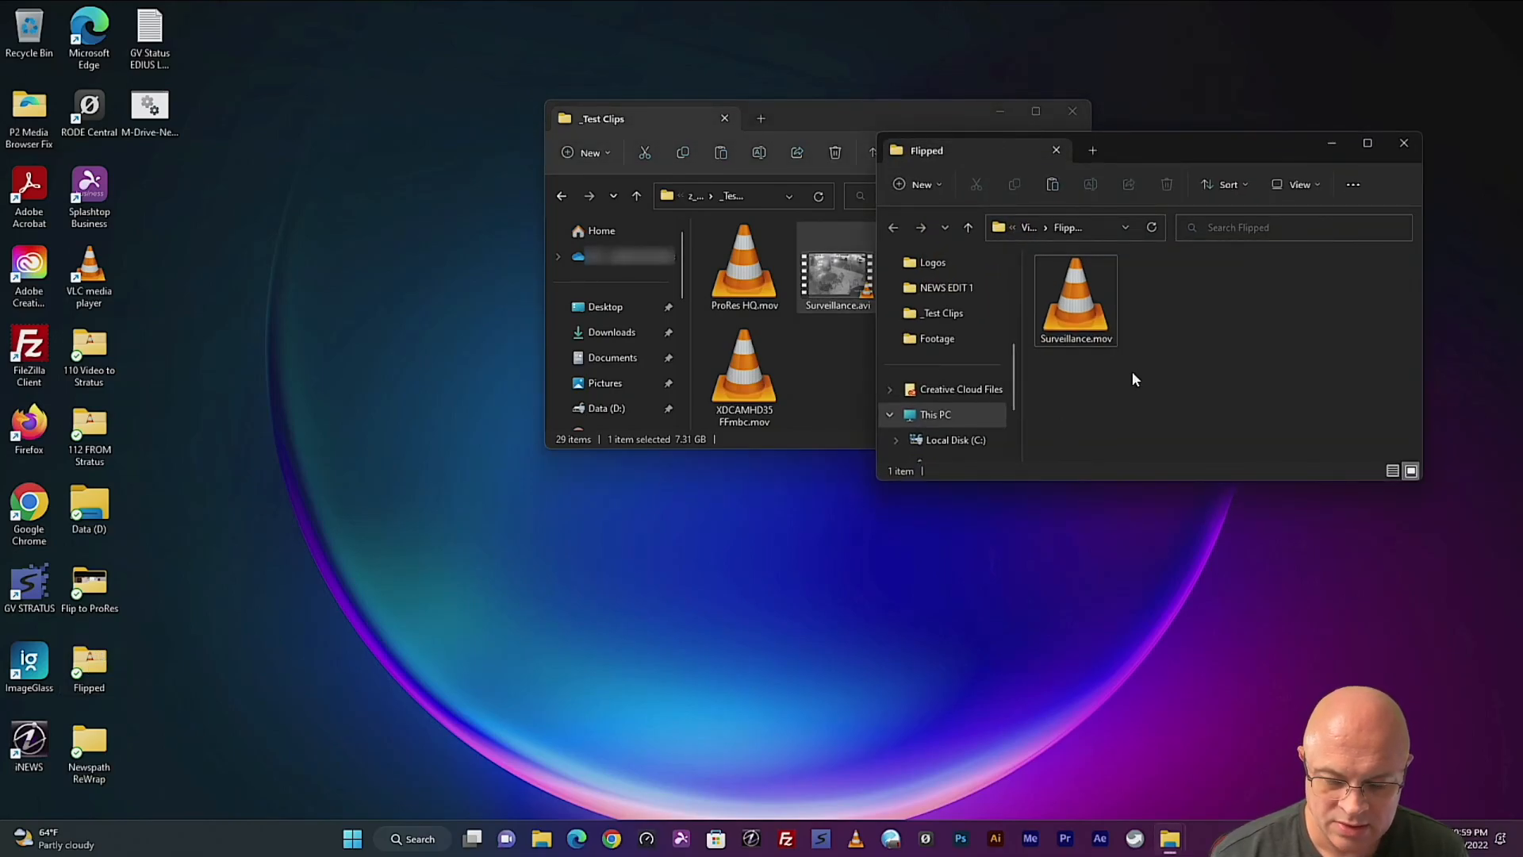
double_click(1078, 298)
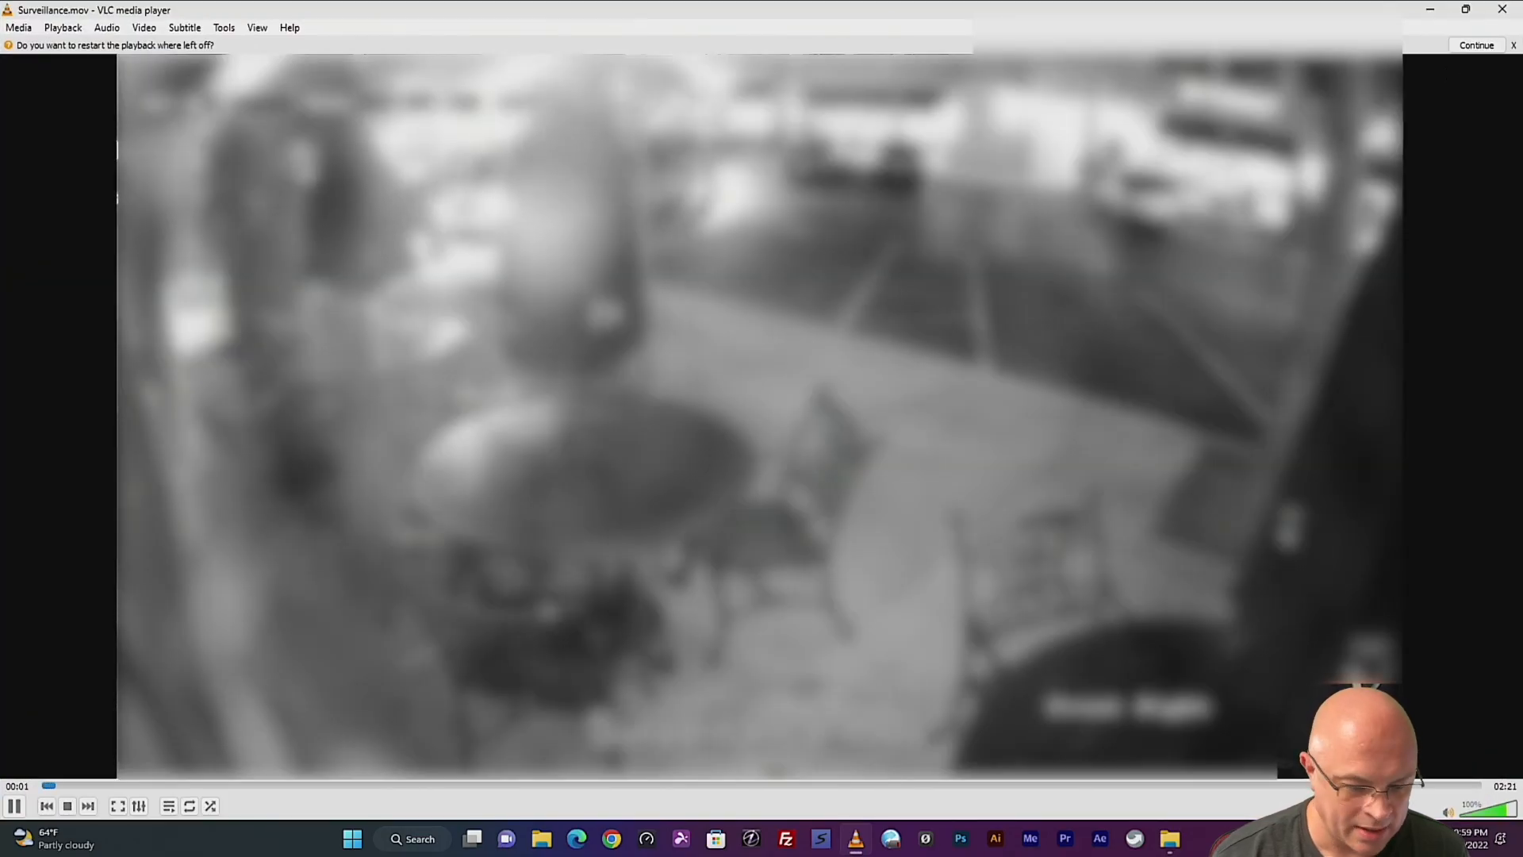
left_click(14, 807)
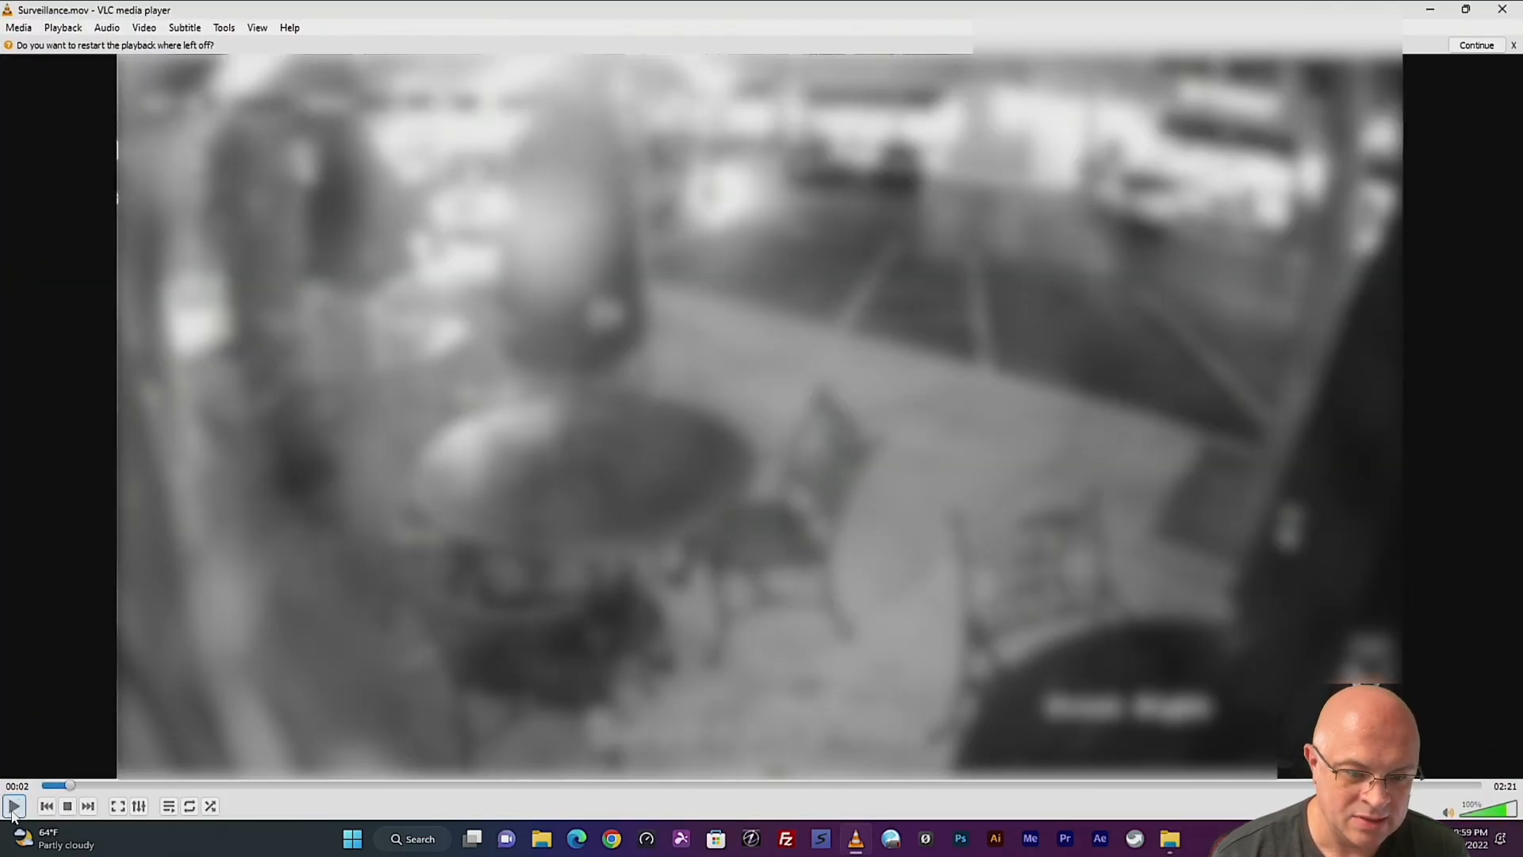
left_click(1499, 9)
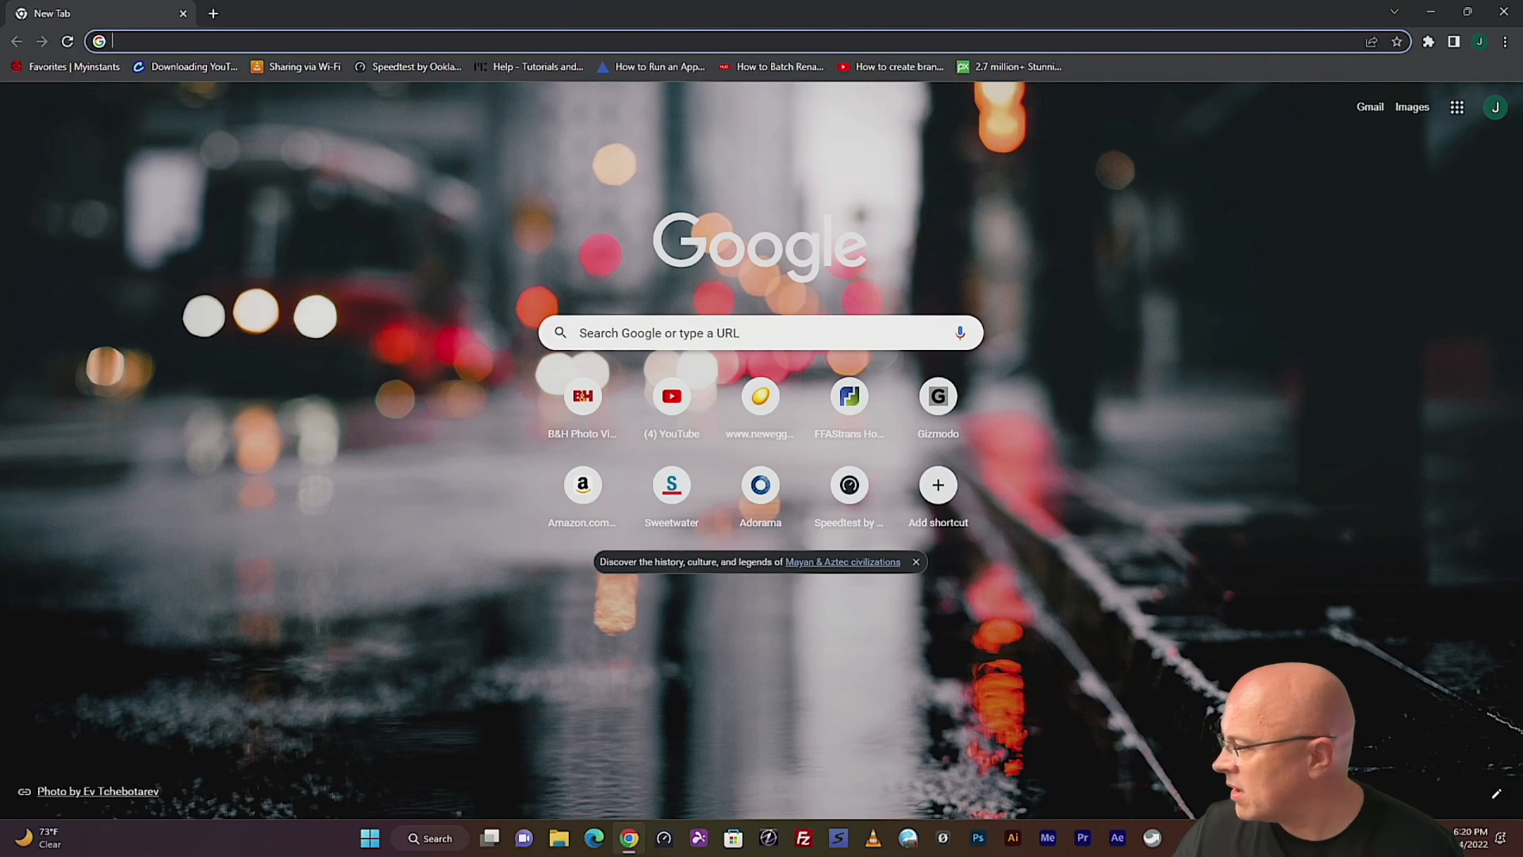
Open the website ffastrans.com in Chrome
type("ffastr")
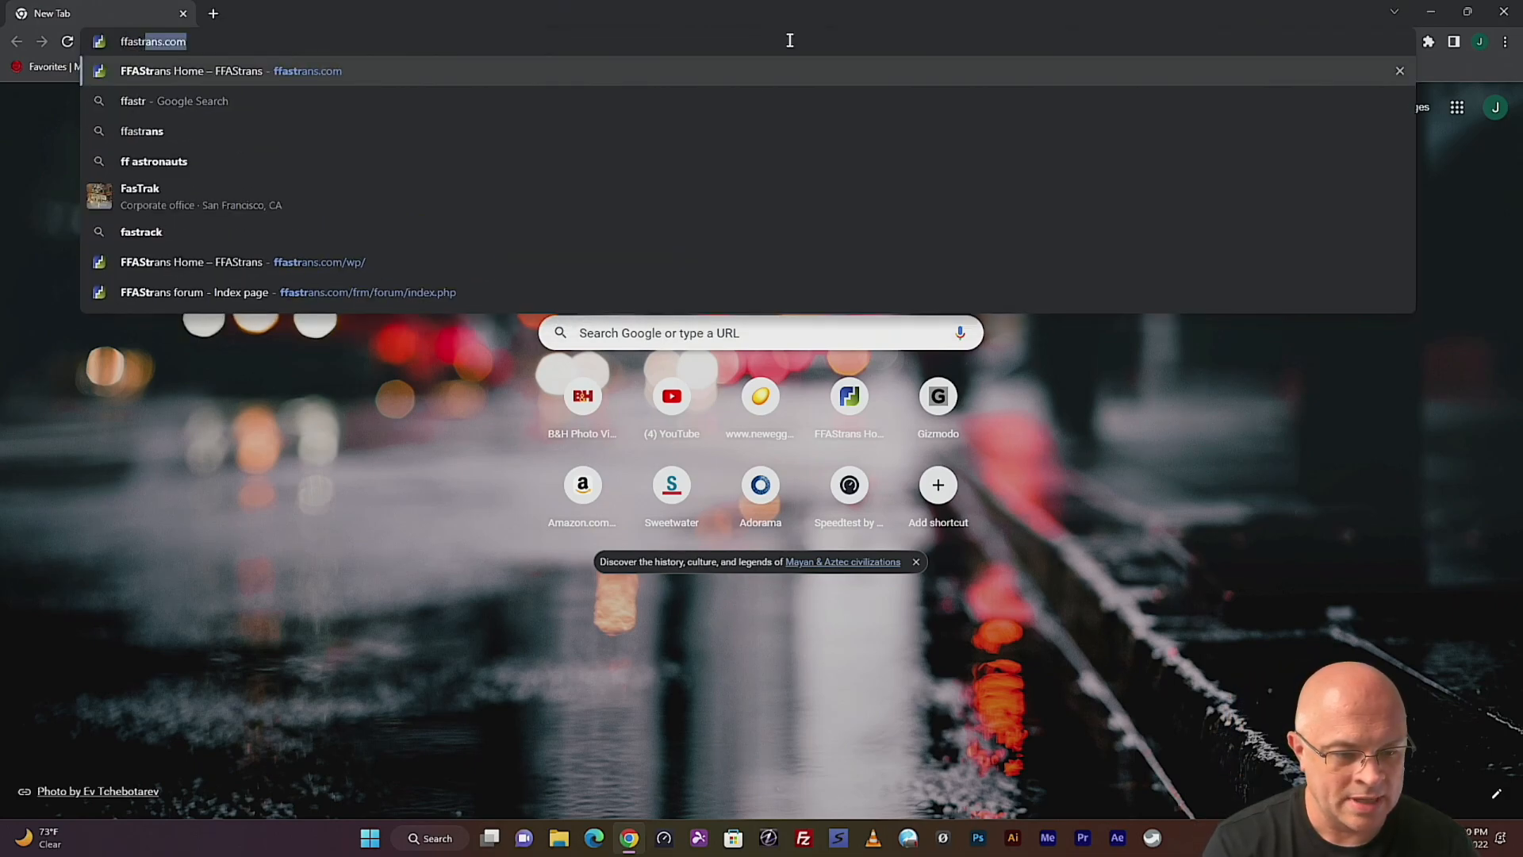
type("ans.com")
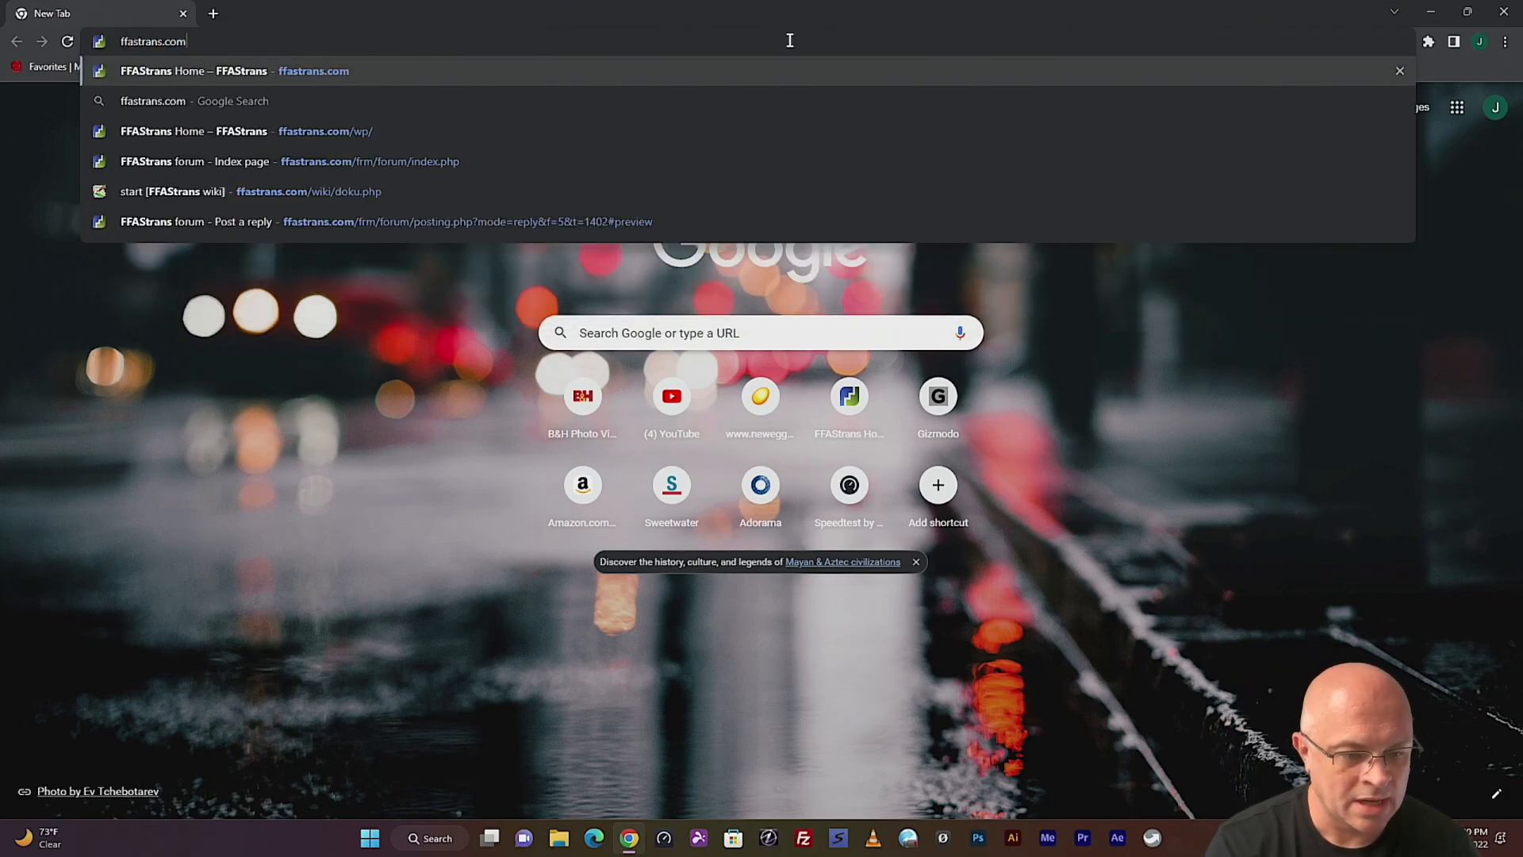
key("Return")
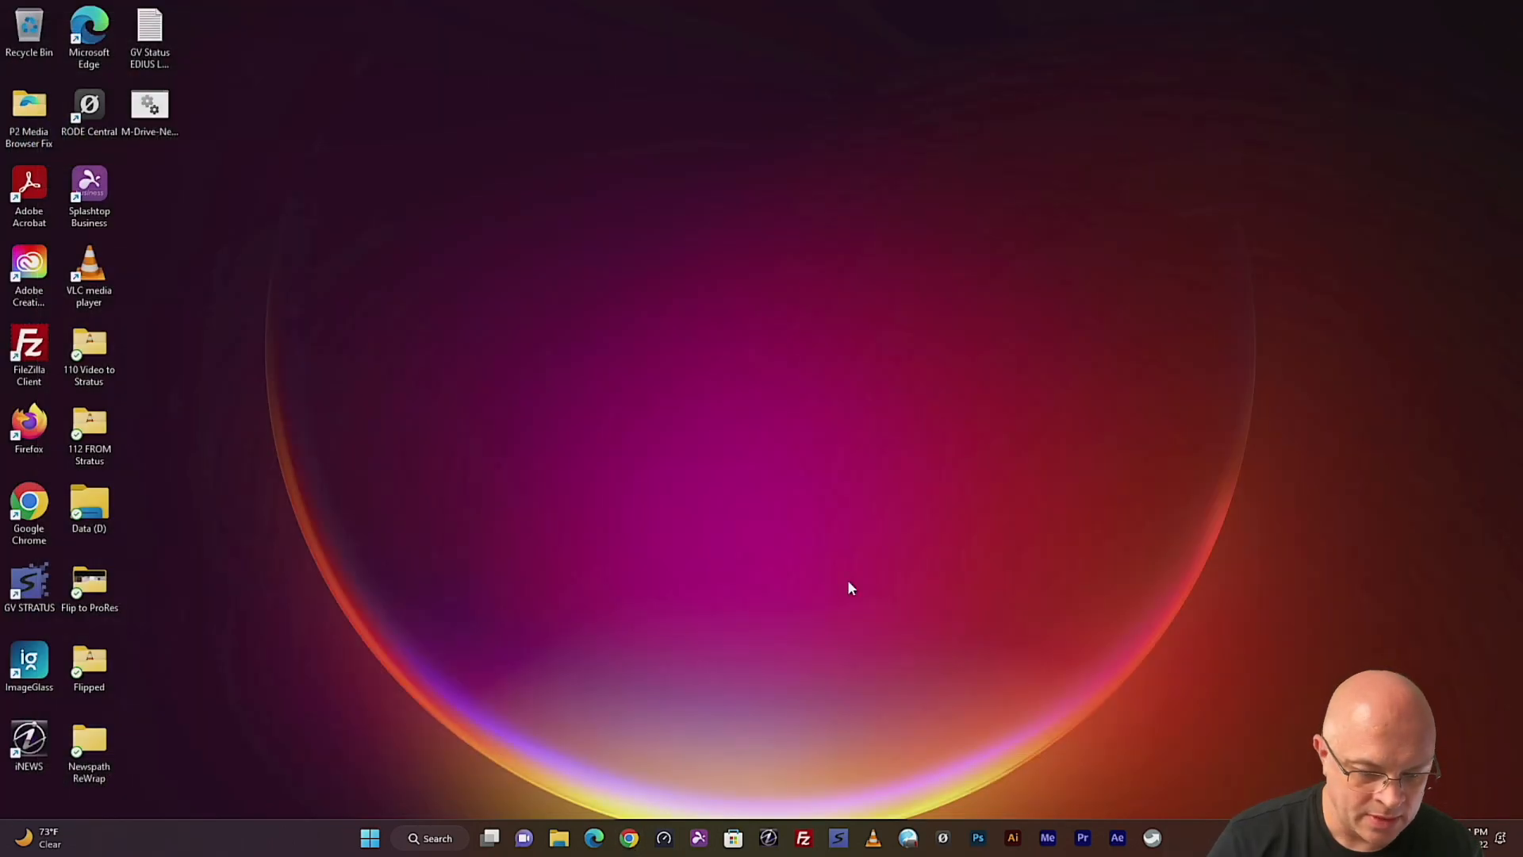
Extract the FFAStrans1.3.0.2.7z archive from Downloads into the same folder using 7-Zip
left_click(558, 838)
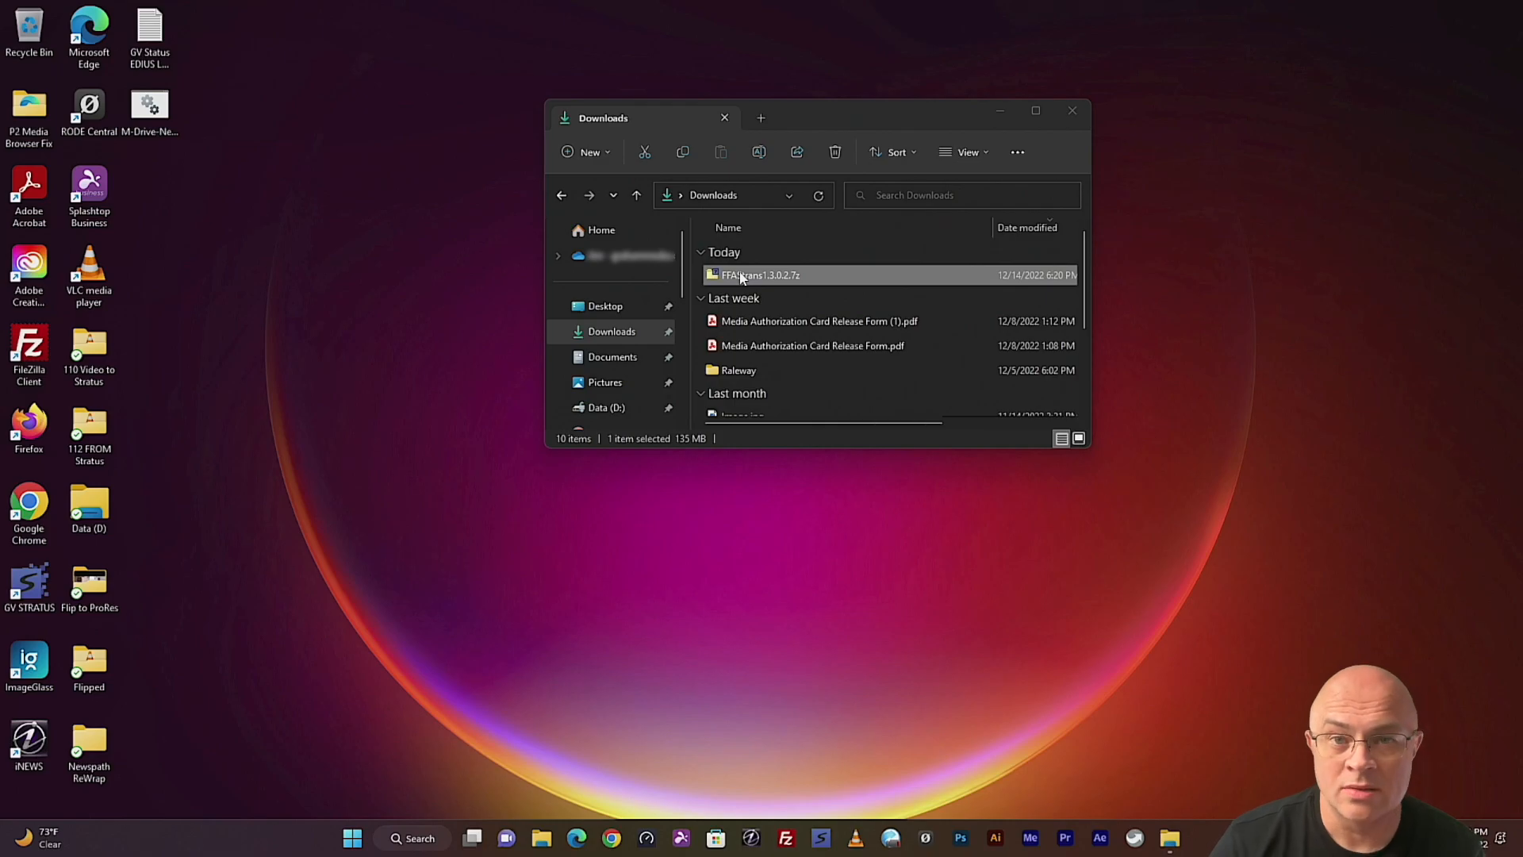
right_click(740, 276)
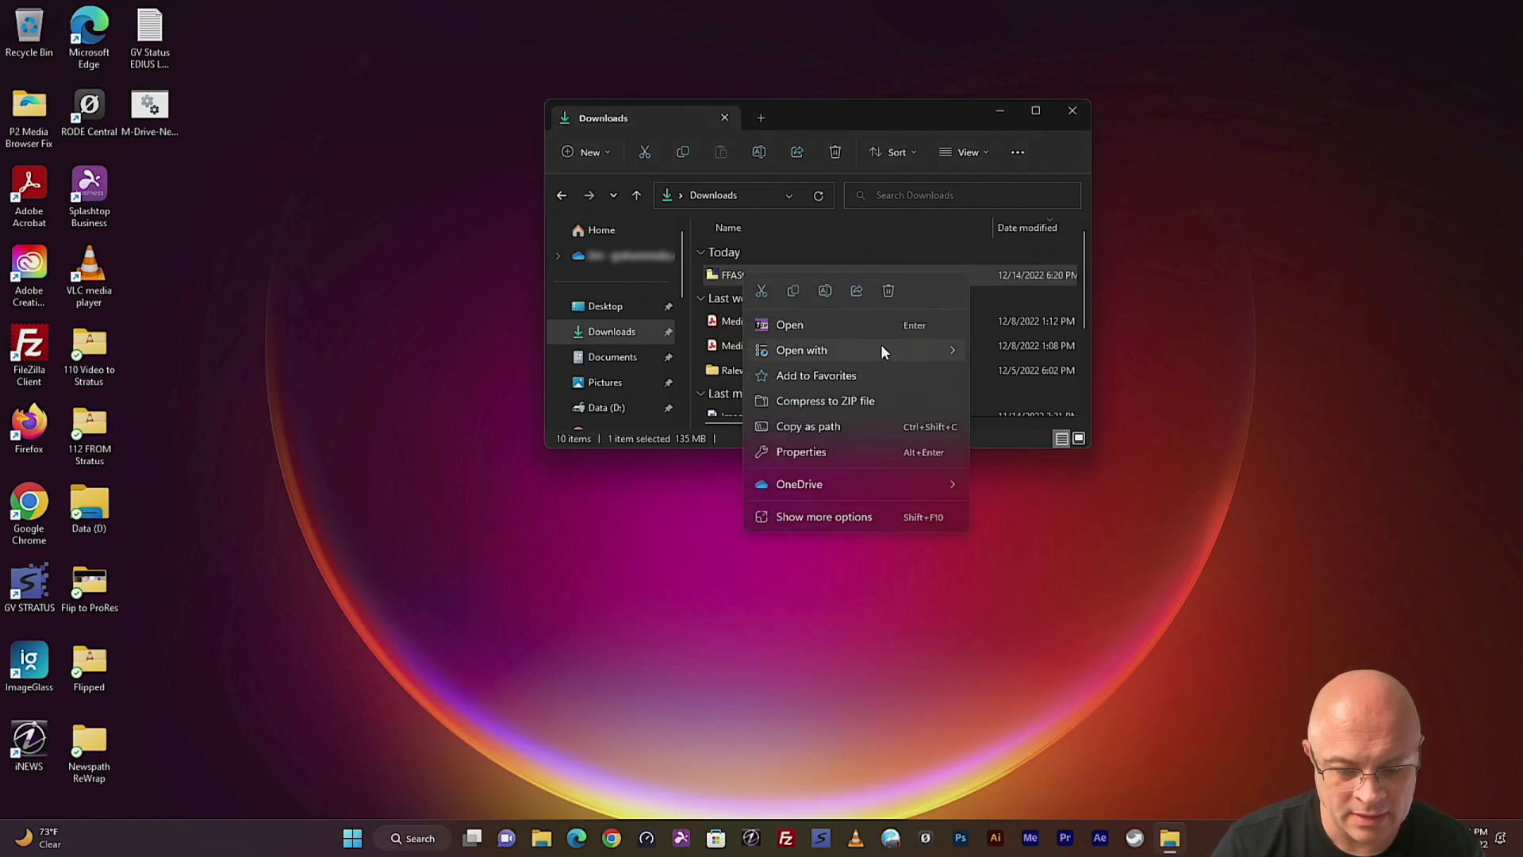
mouse_move(883, 350)
left_click(1016, 353)
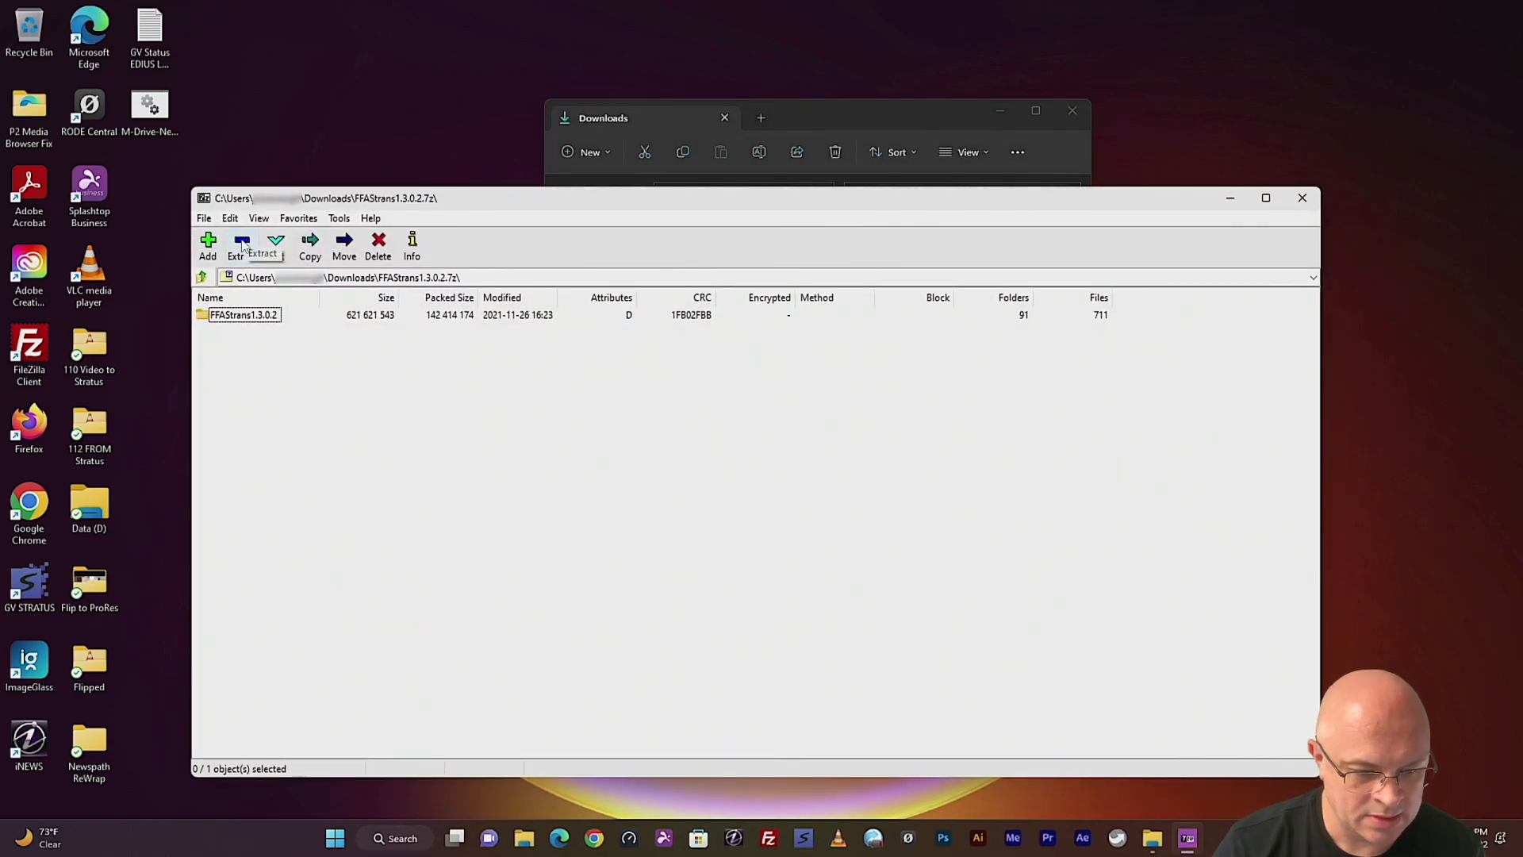
left_click(244, 249)
left_click(826, 499)
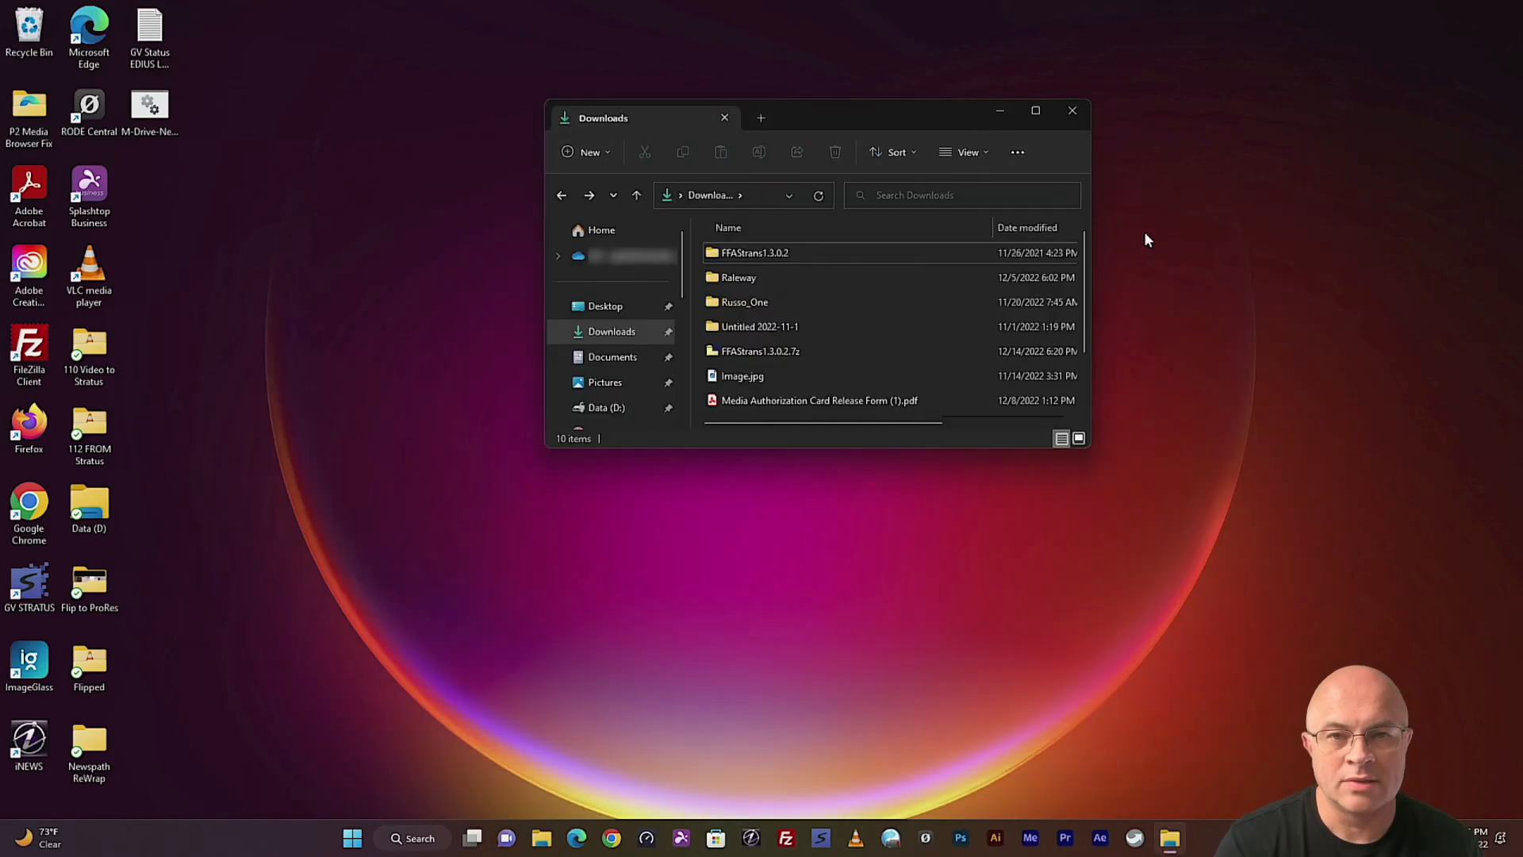
Open the extracted FFAStrans1.3.0.2 folder and look through its files
double_click(744, 254)
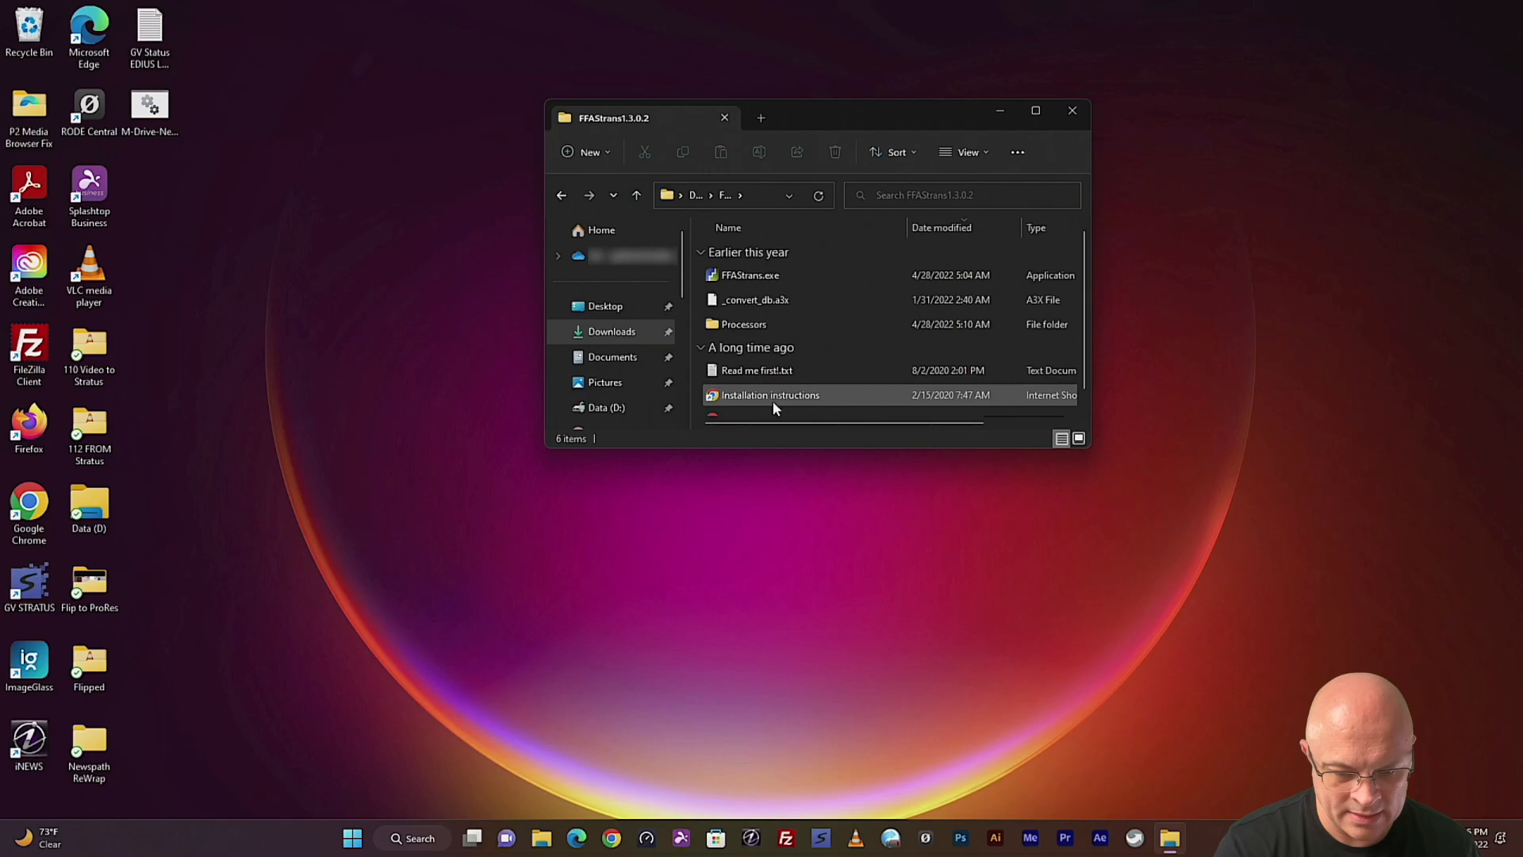
scroll(1082, 326, "down", 1)
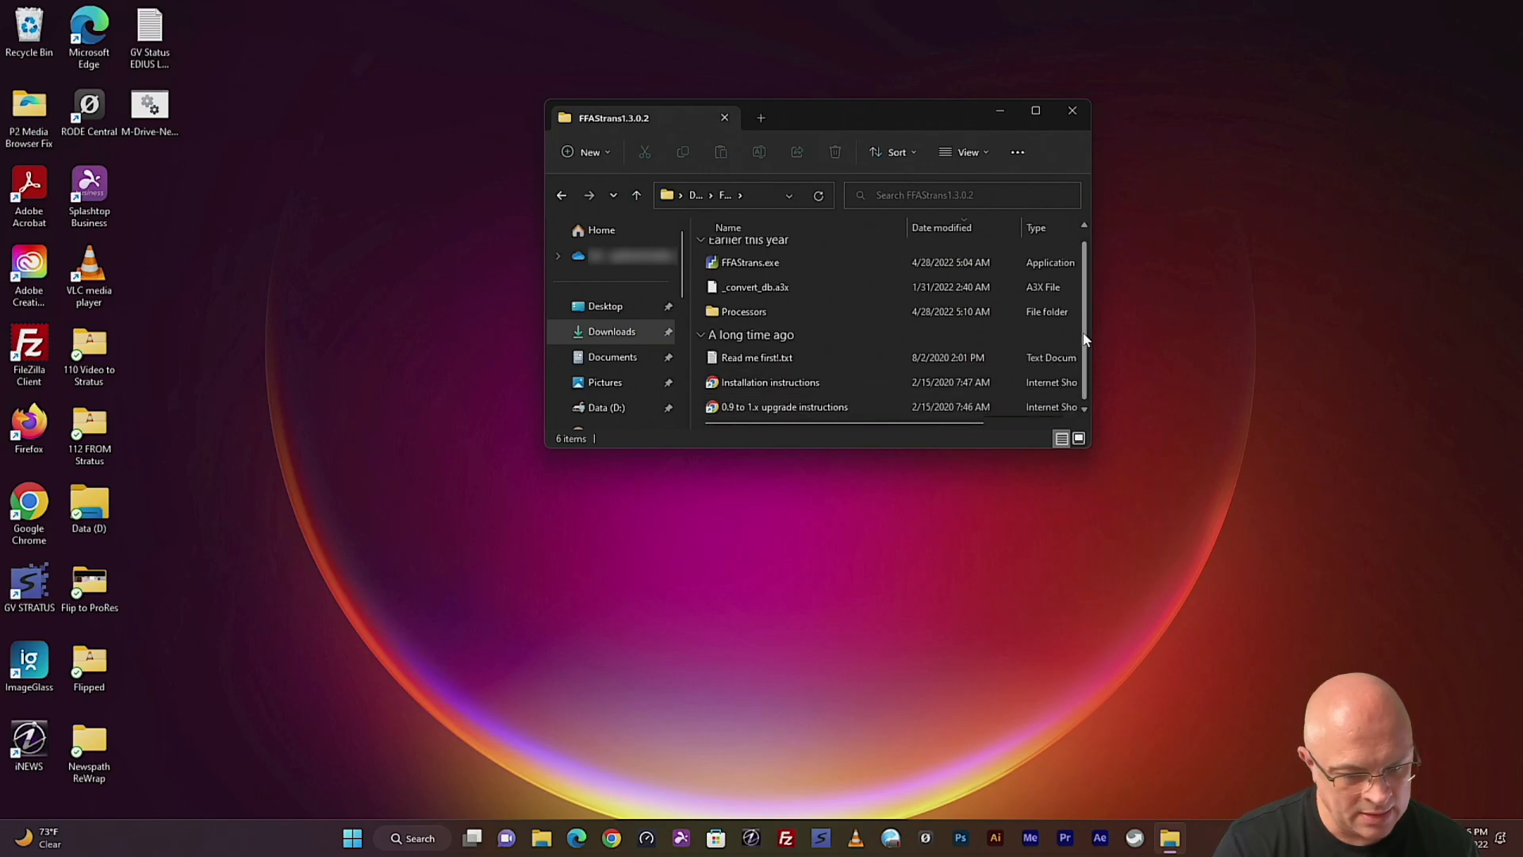
left_click_drag(1082, 366, 1086, 309)
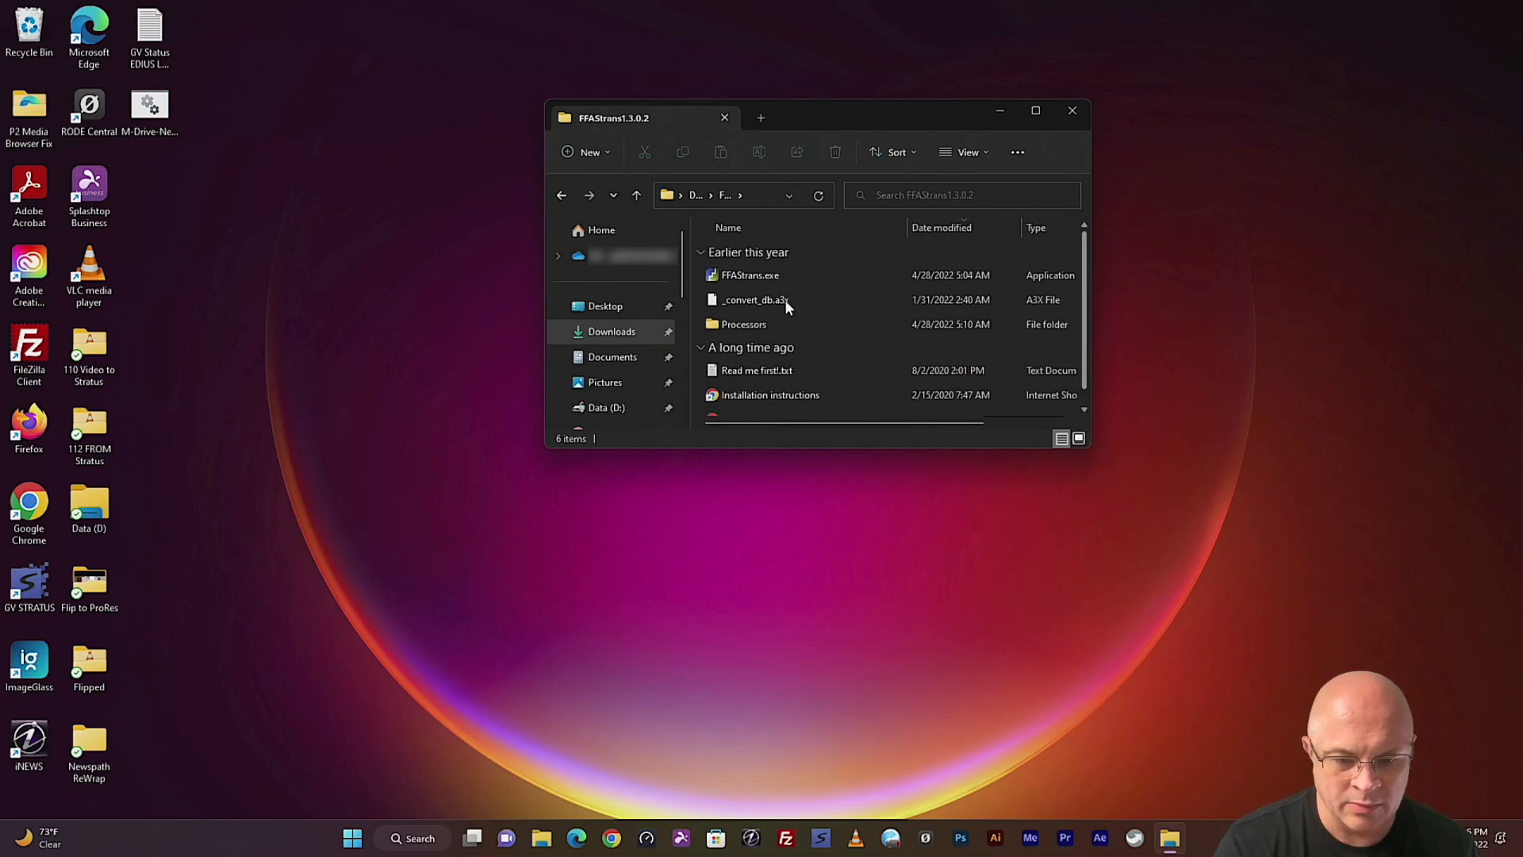
Try to copy the FFAStrans1.3.0.2 folder from Downloads to the root of Local Disk (C:)
left_click(562, 195)
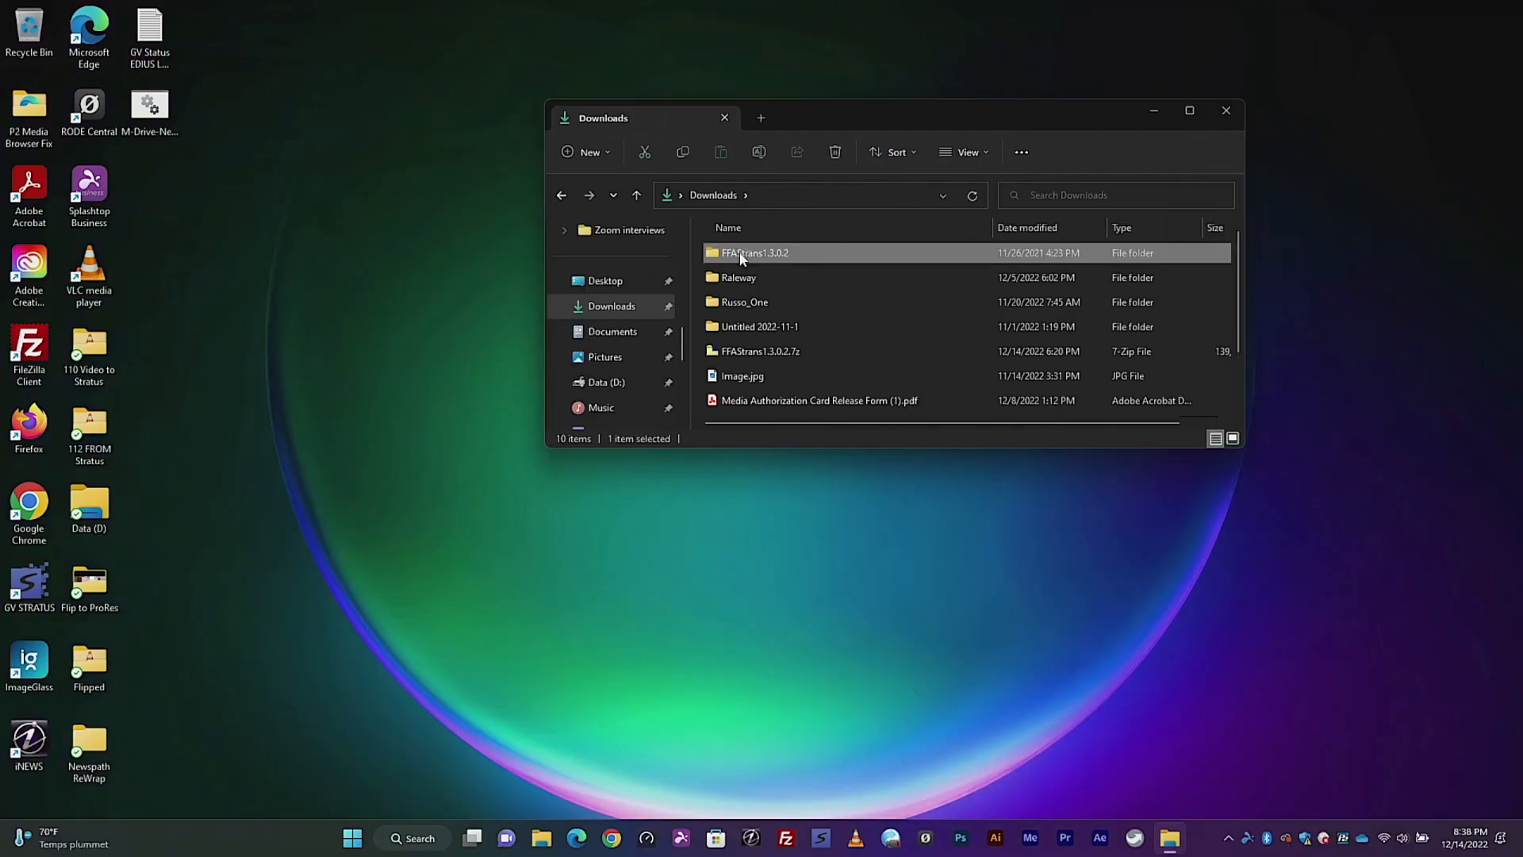
left_click_drag(681, 341, 680, 386)
left_click(642, 362)
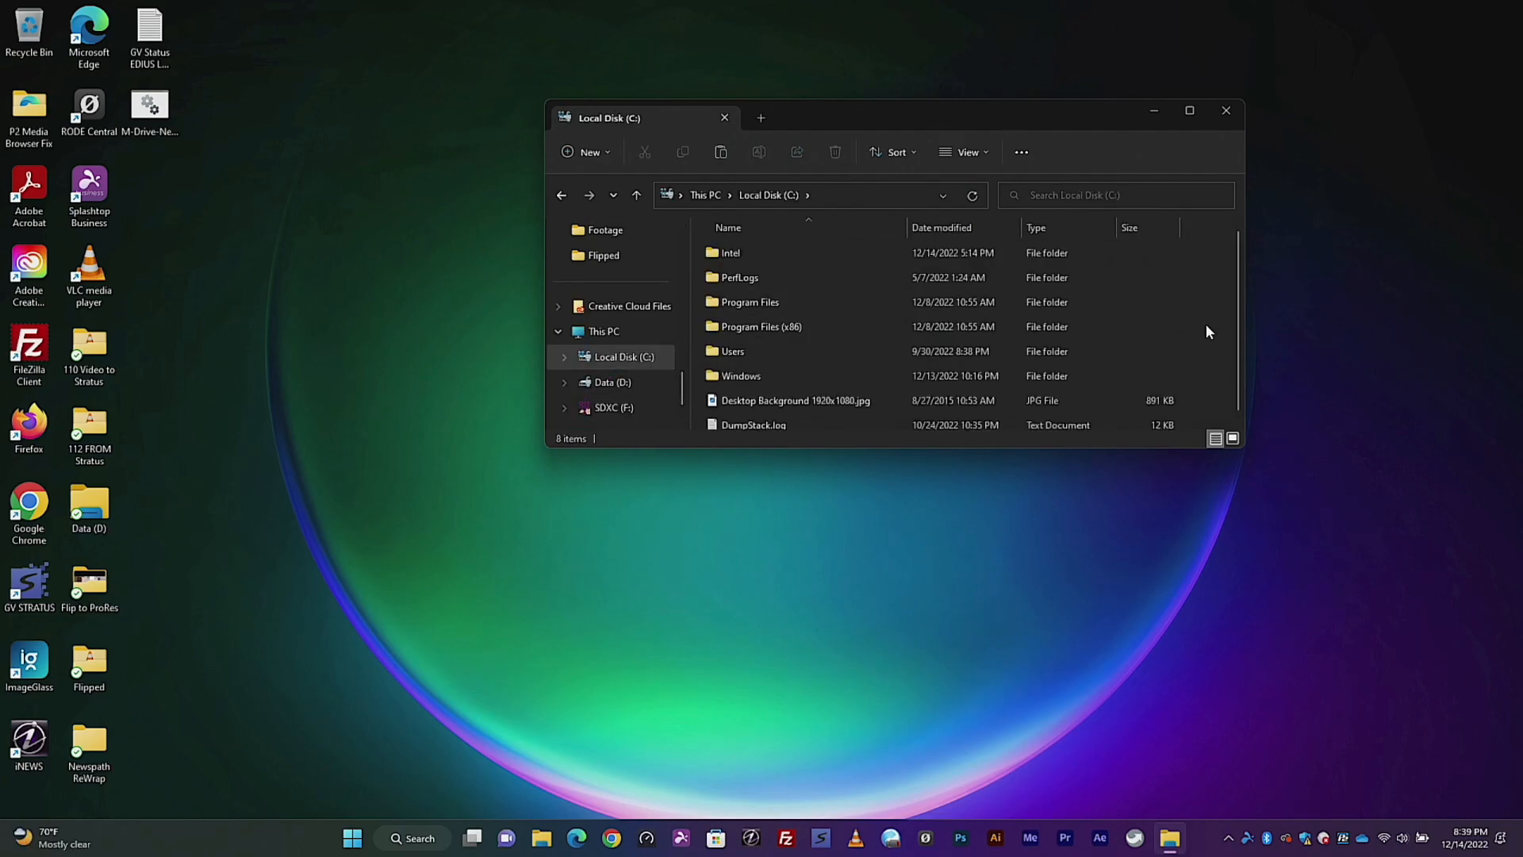
key("ctrl+v")
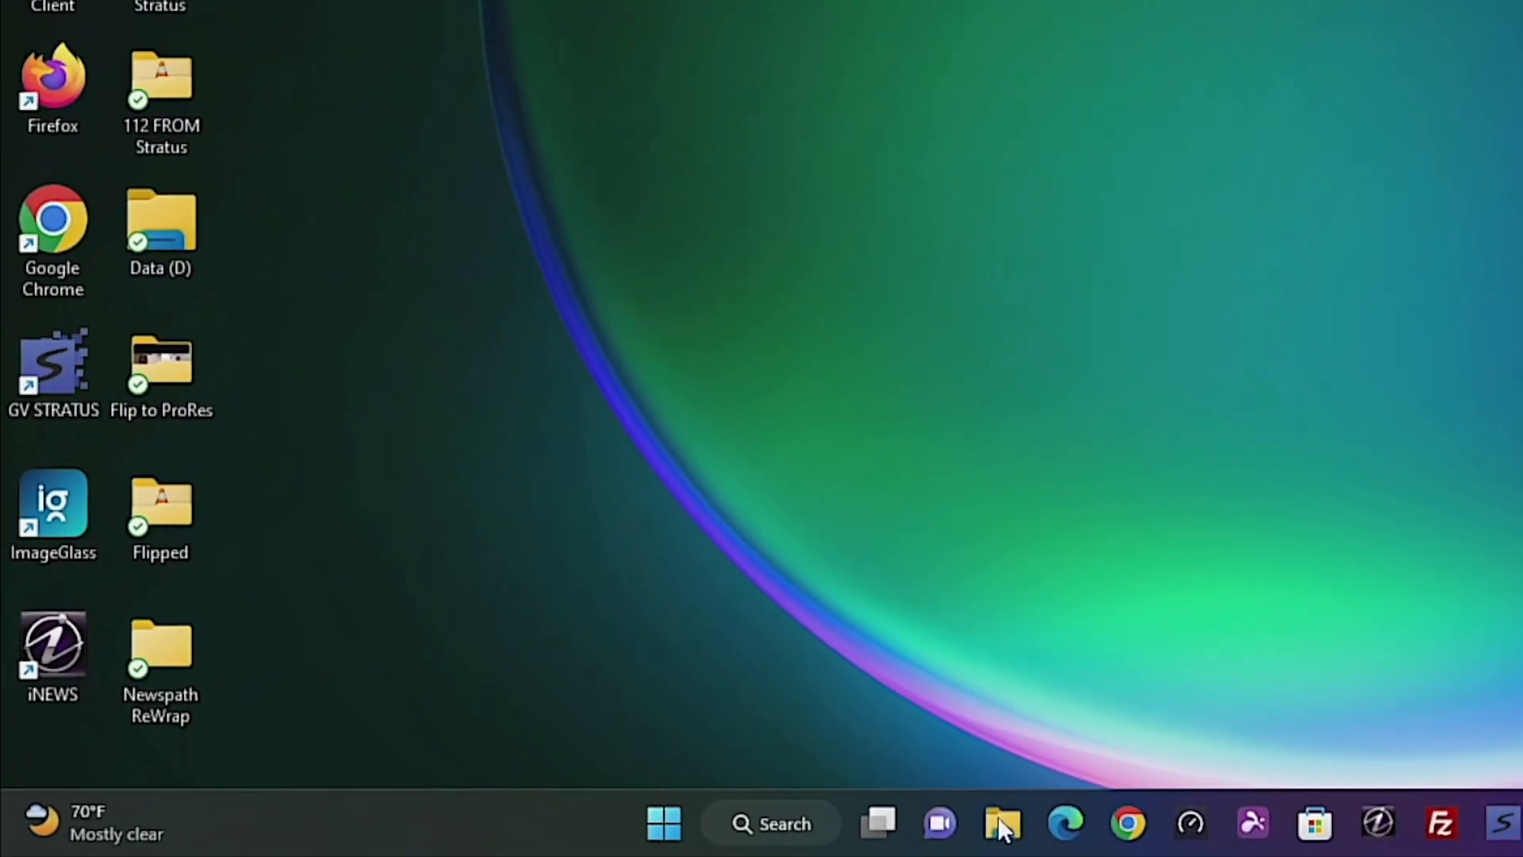
Open the Videos folder from quick access in File Explorer, then again through Users and the personal profile folder on Local Disk (C:)
left_click(1258, 813)
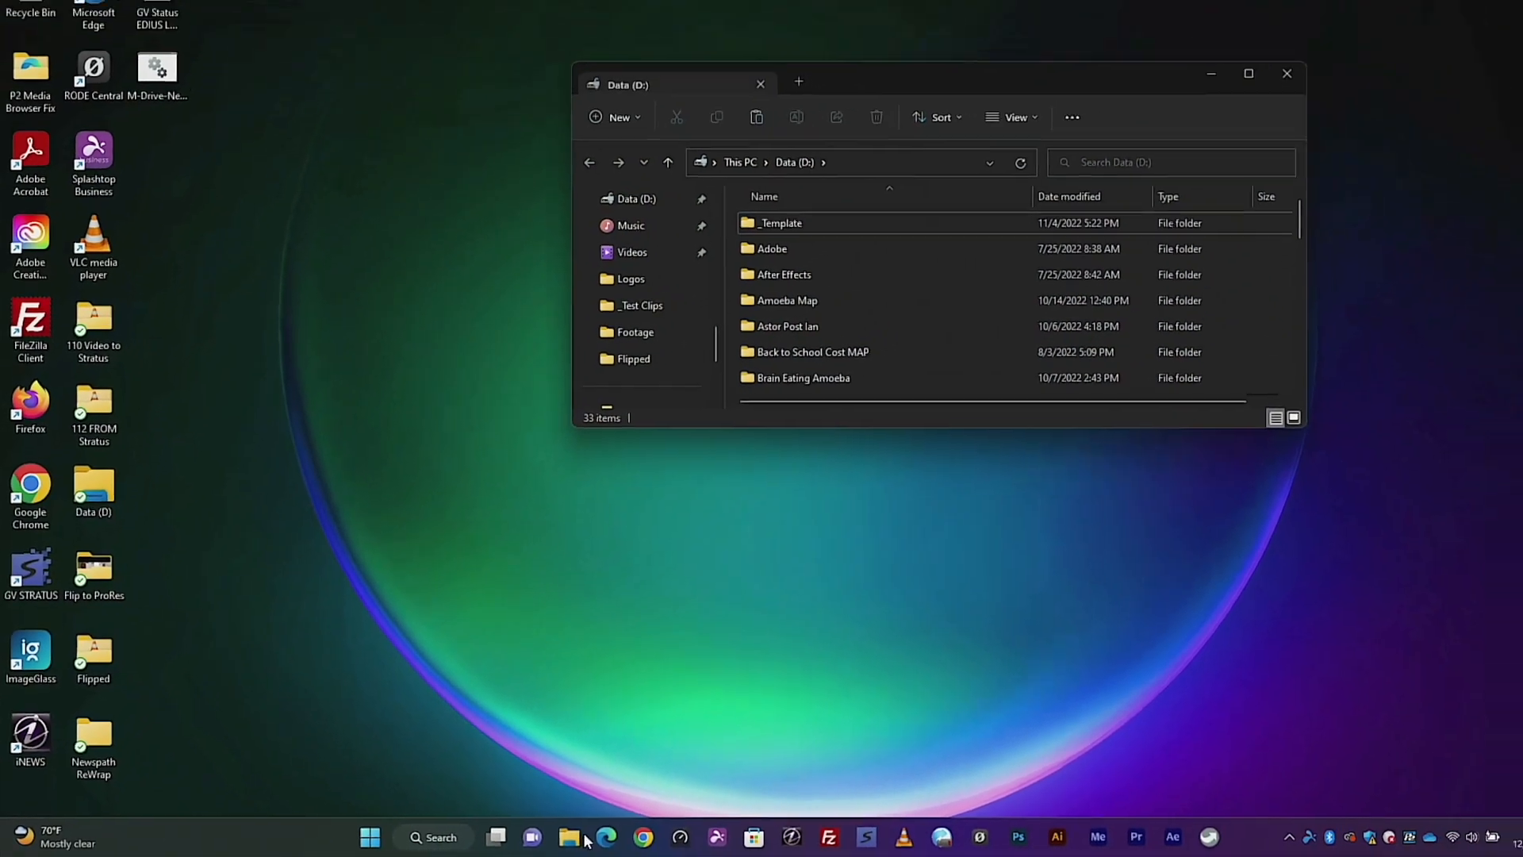
left_click(637, 259)
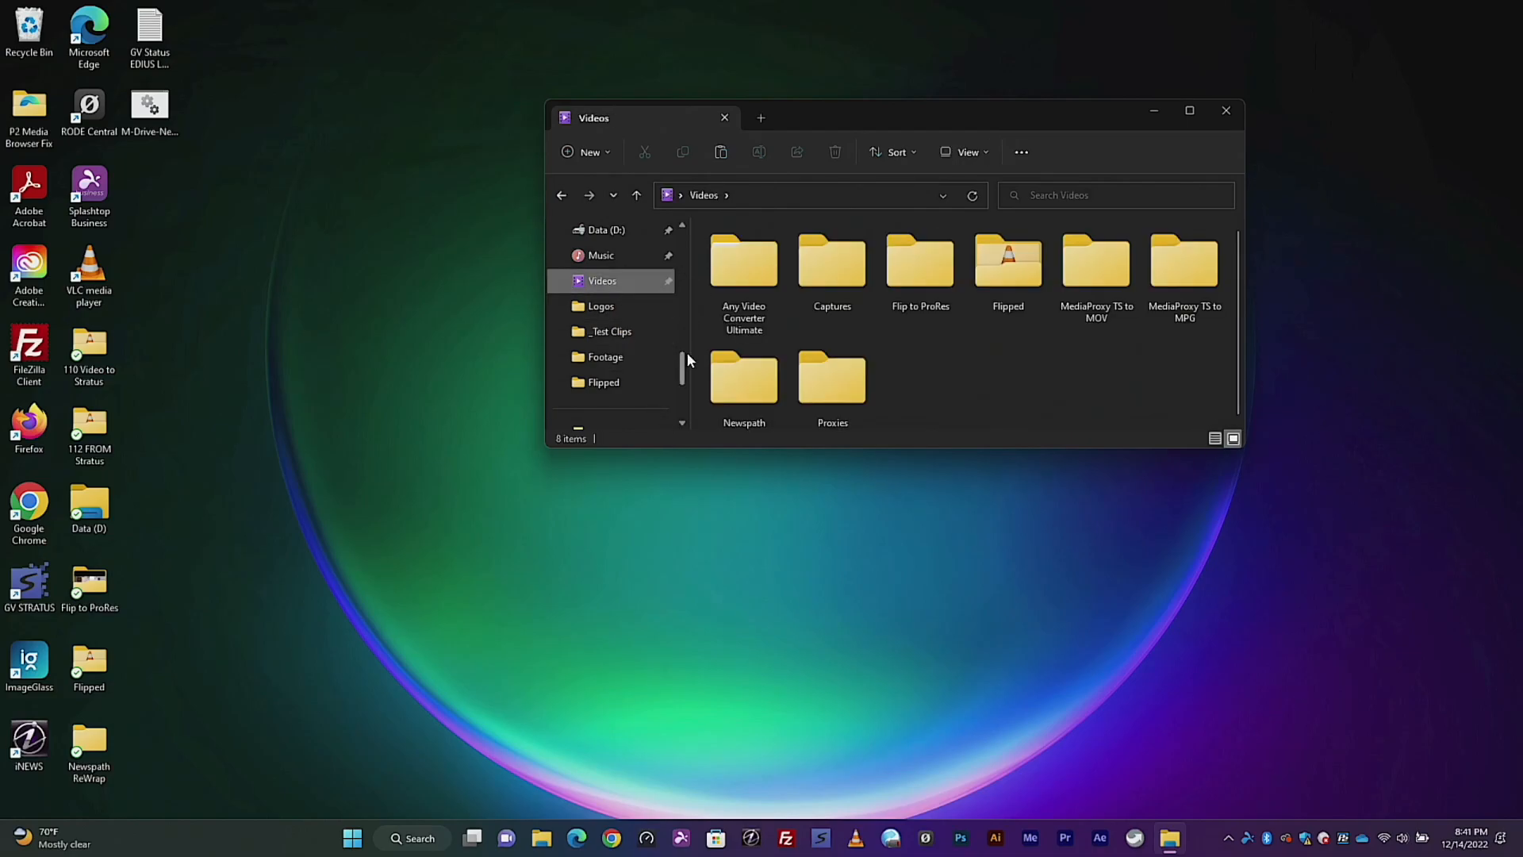
left_click_drag(682, 373, 680, 391)
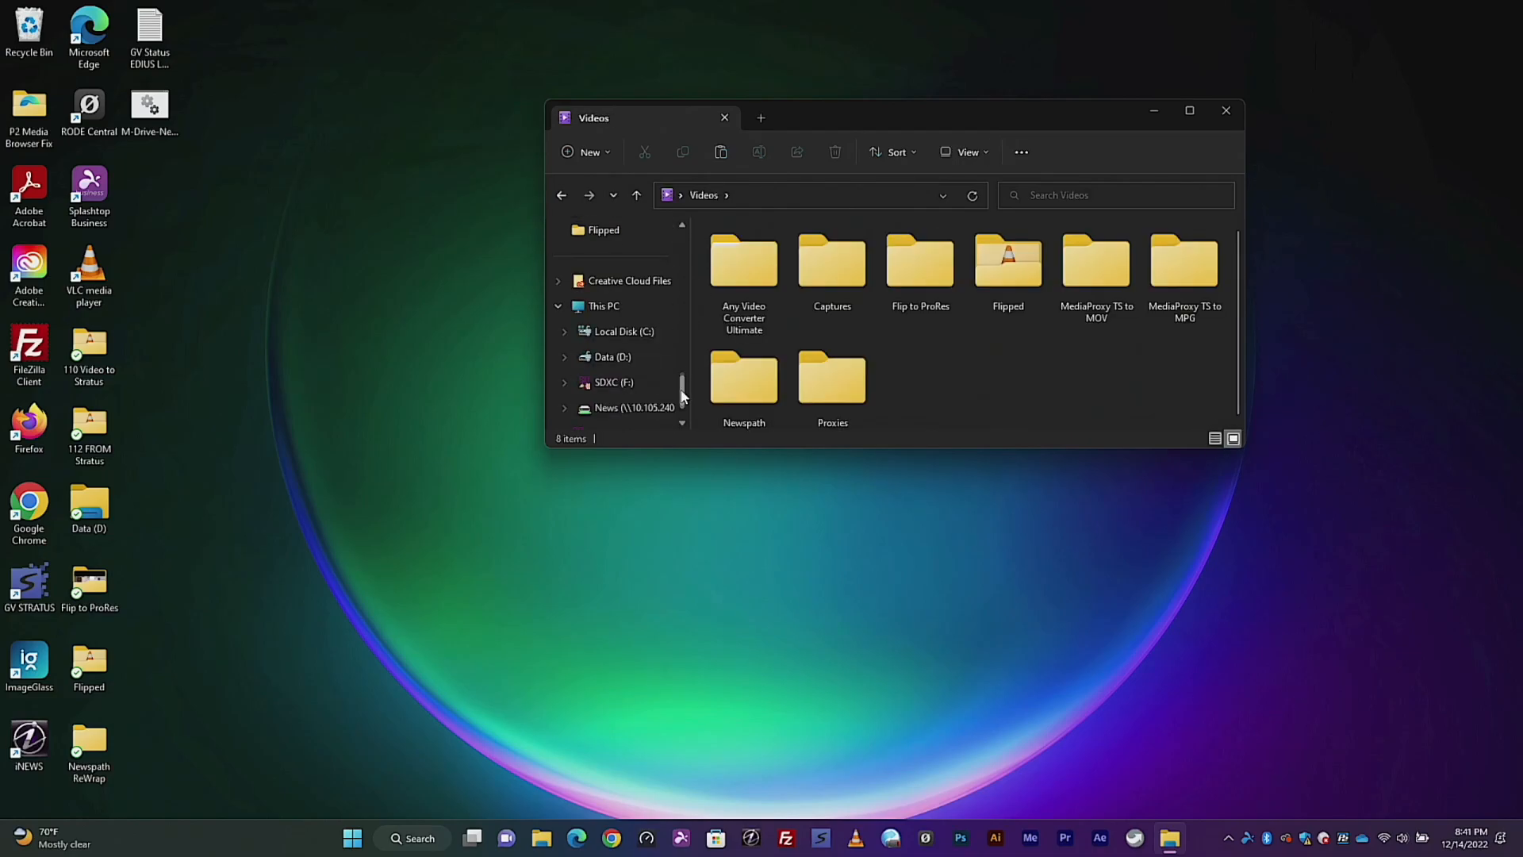
left_click(628, 333)
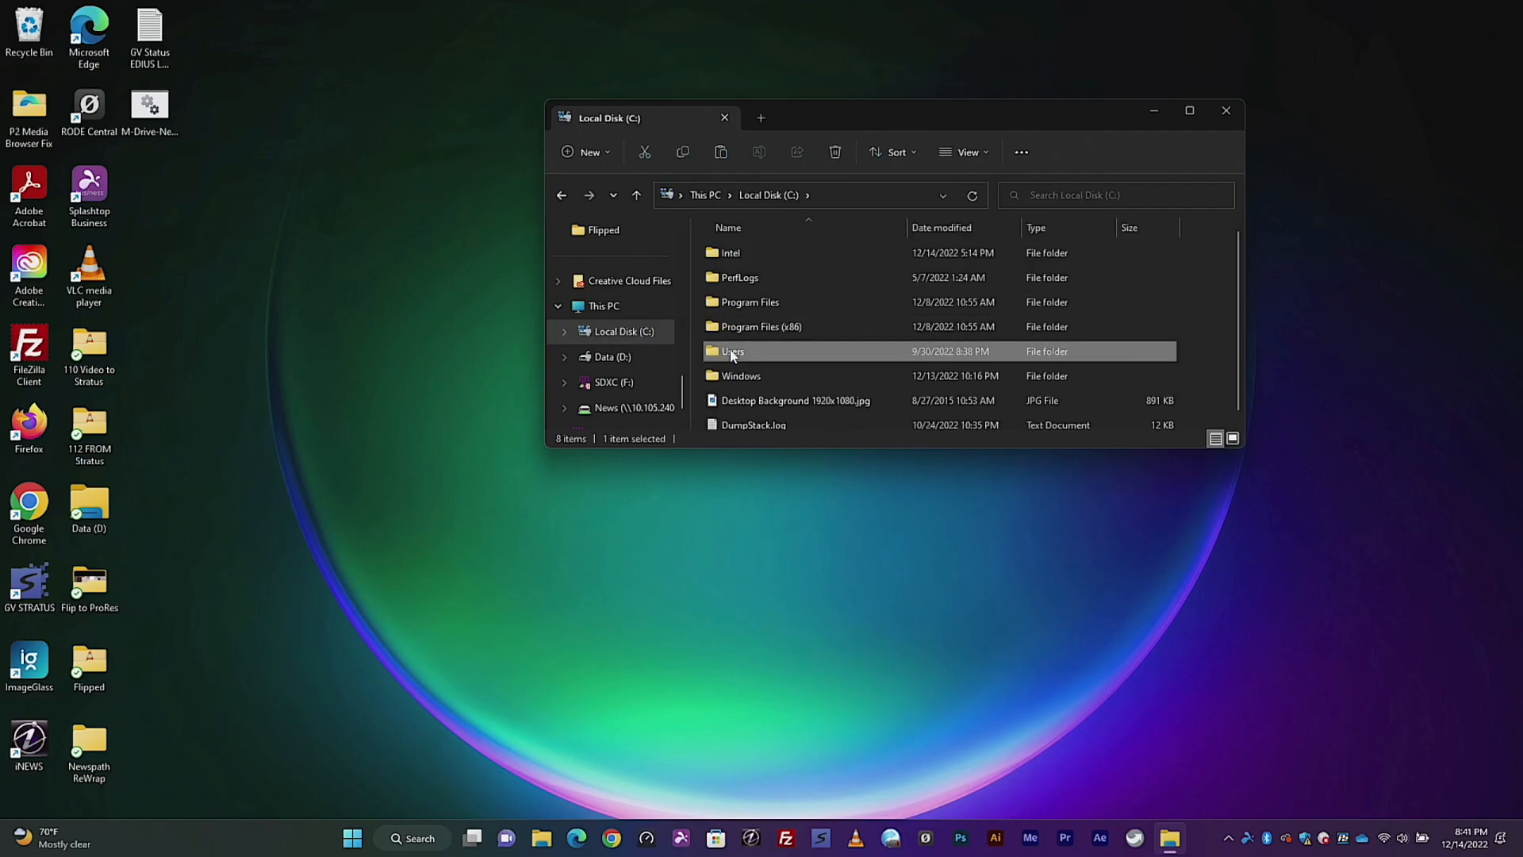
double_click(732, 350)
double_click(738, 333)
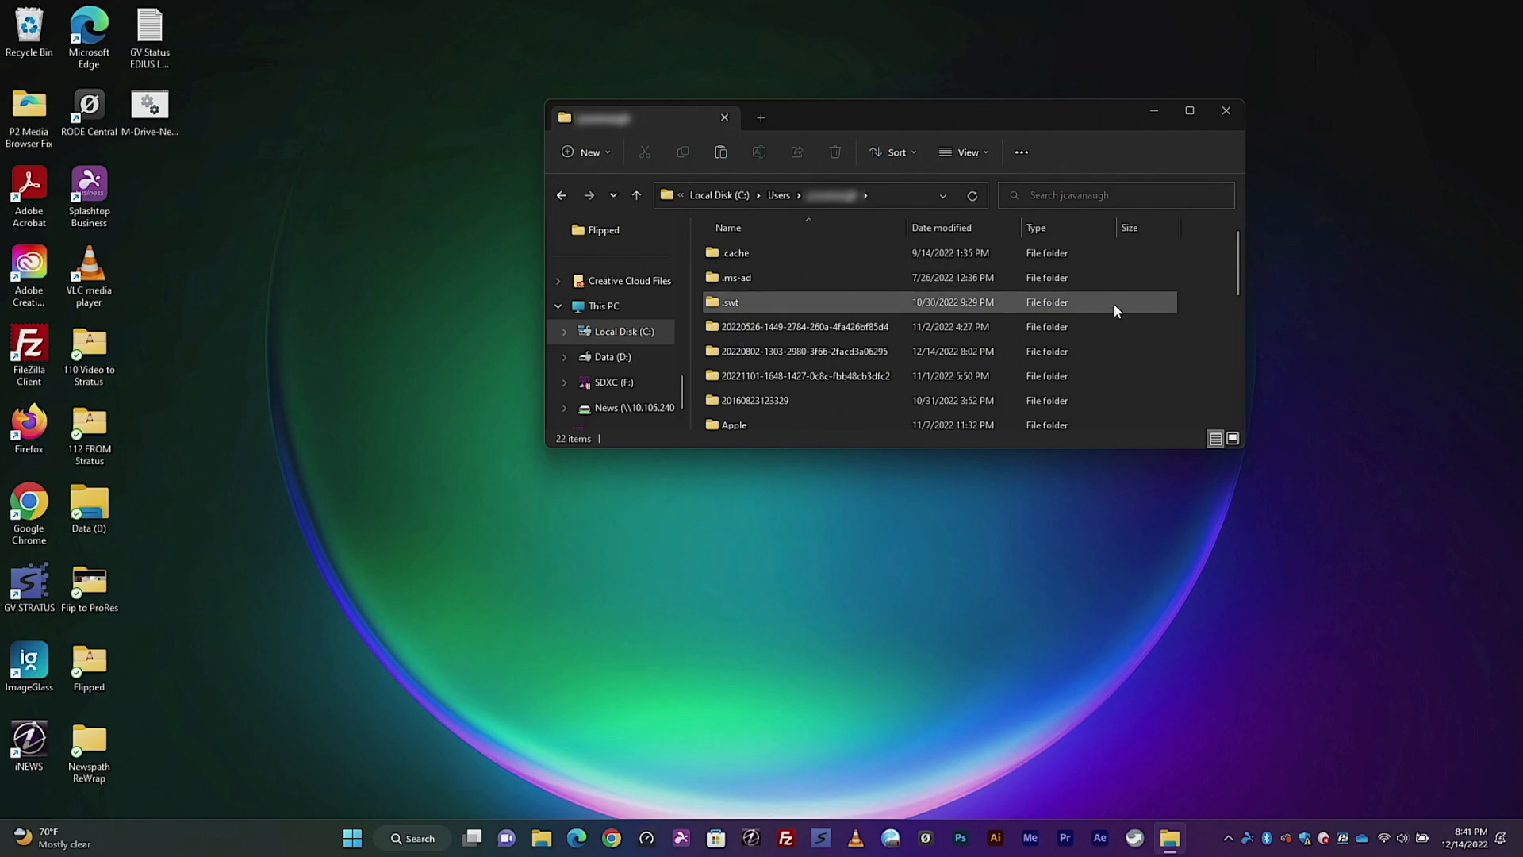
left_click_drag(1235, 282, 1231, 442)
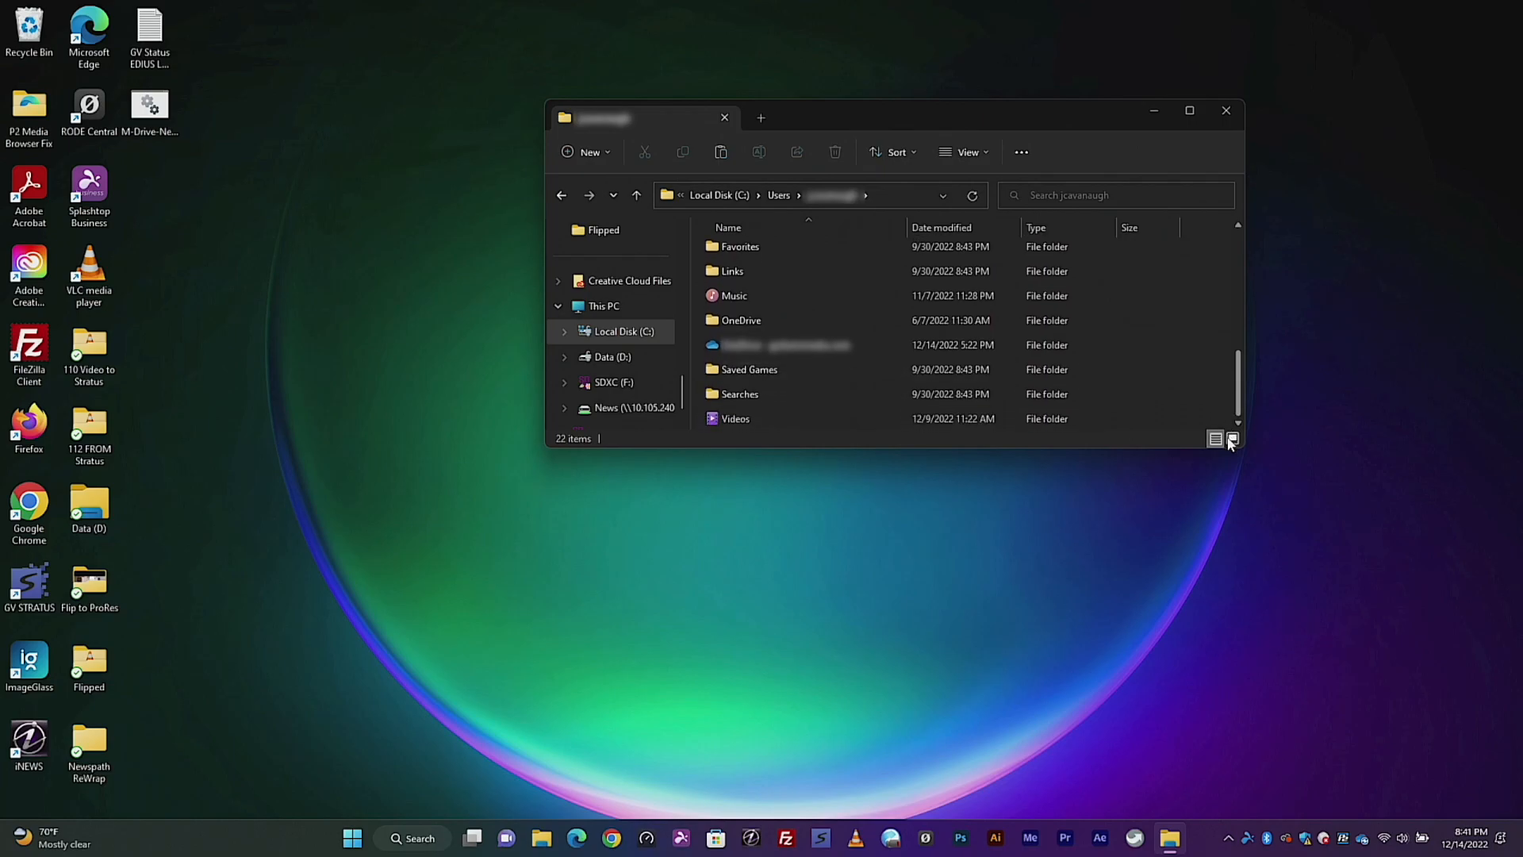
double_click(734, 420)
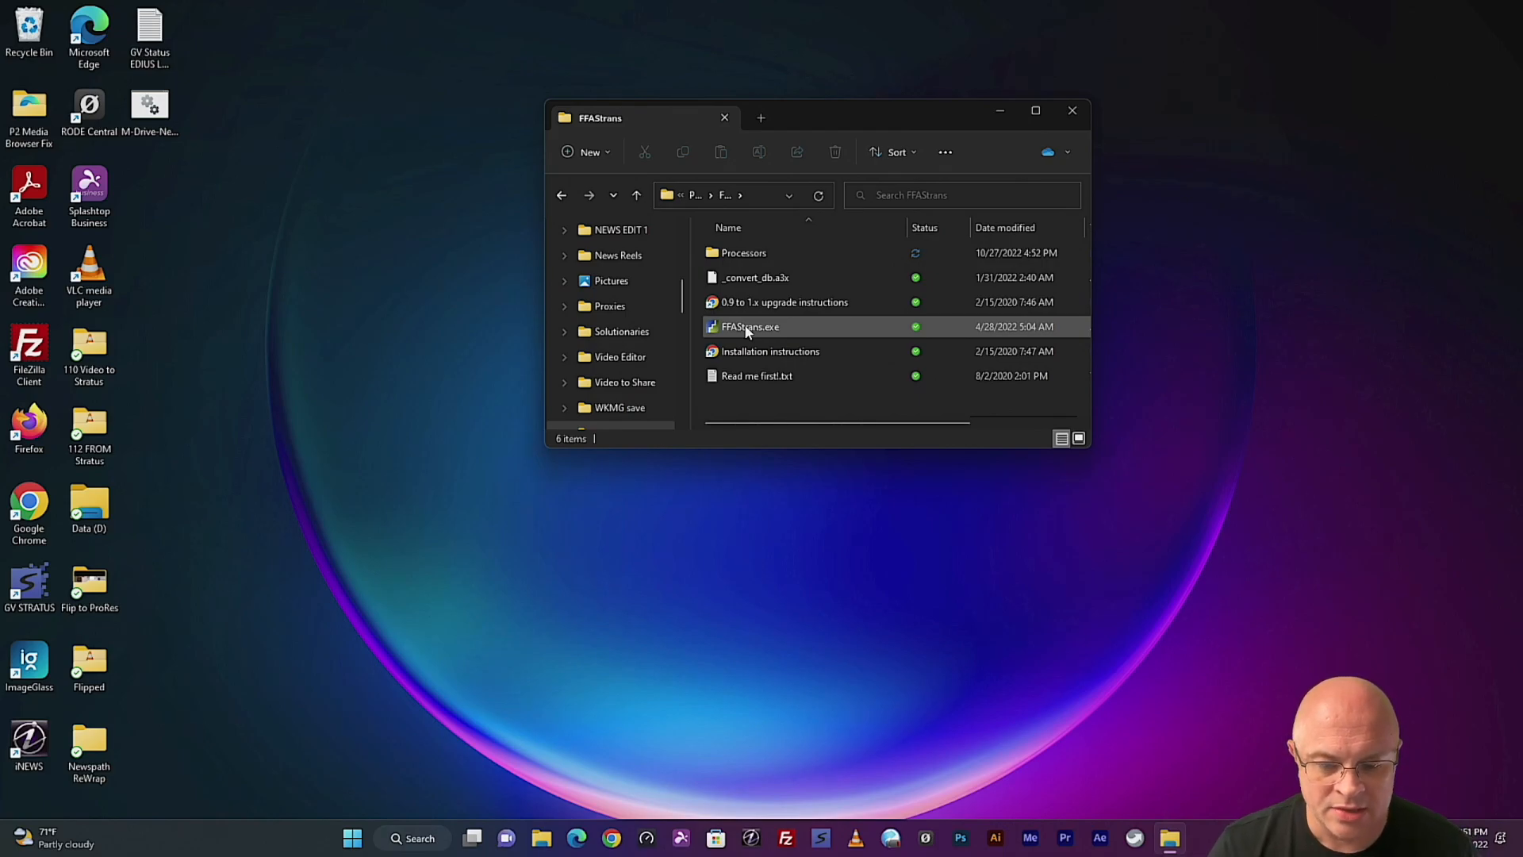
Launch FFAStrans.exe from the FFAStrans folder
double_click(738, 328)
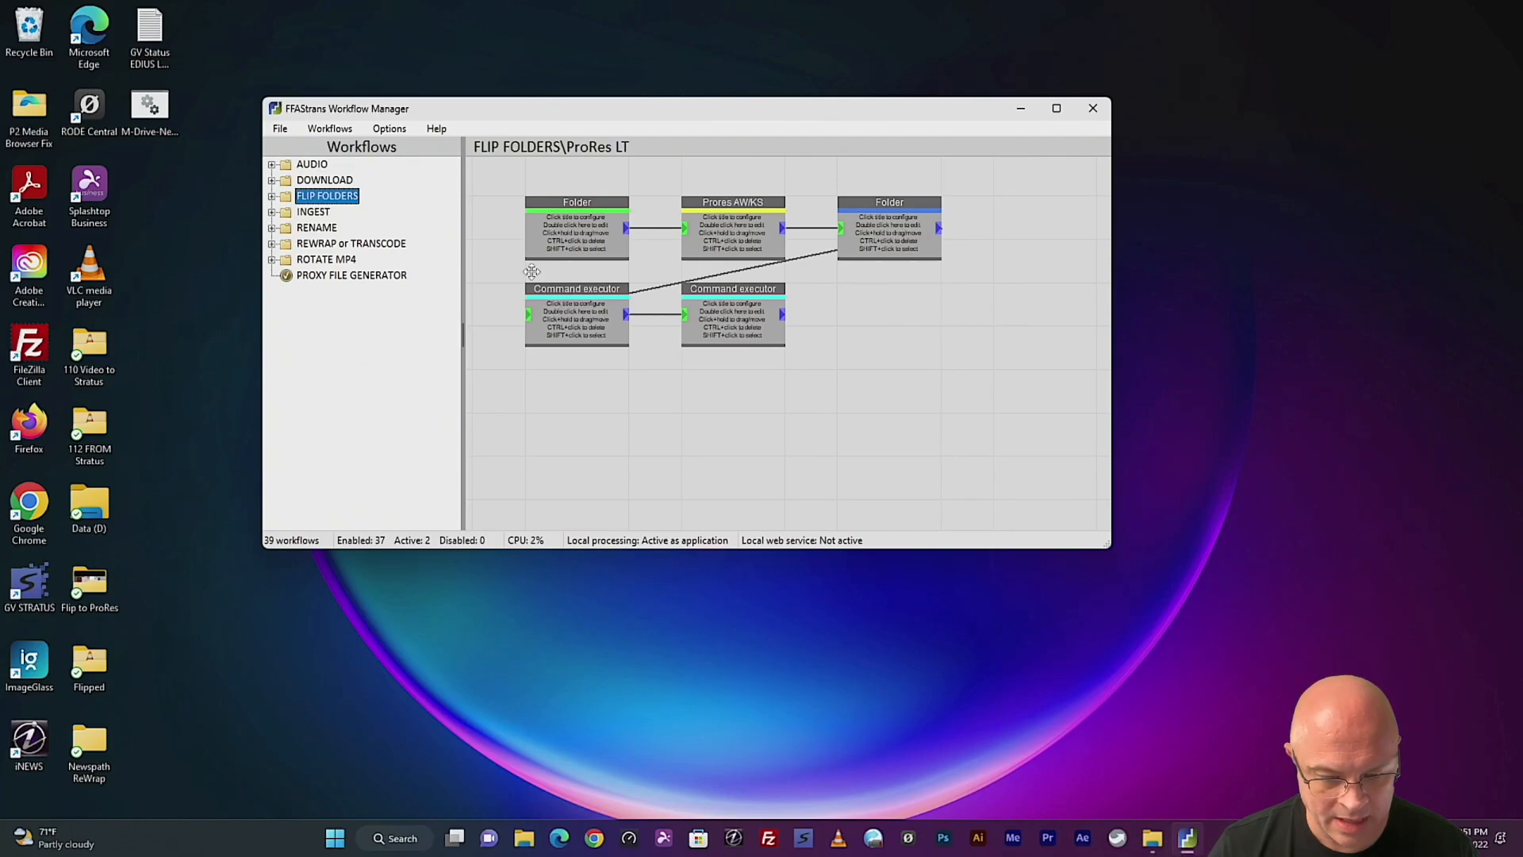
Open the FFAStrans configuration and check the host settings for local workflow processing, then accept them
left_click(389, 129)
left_click(413, 167)
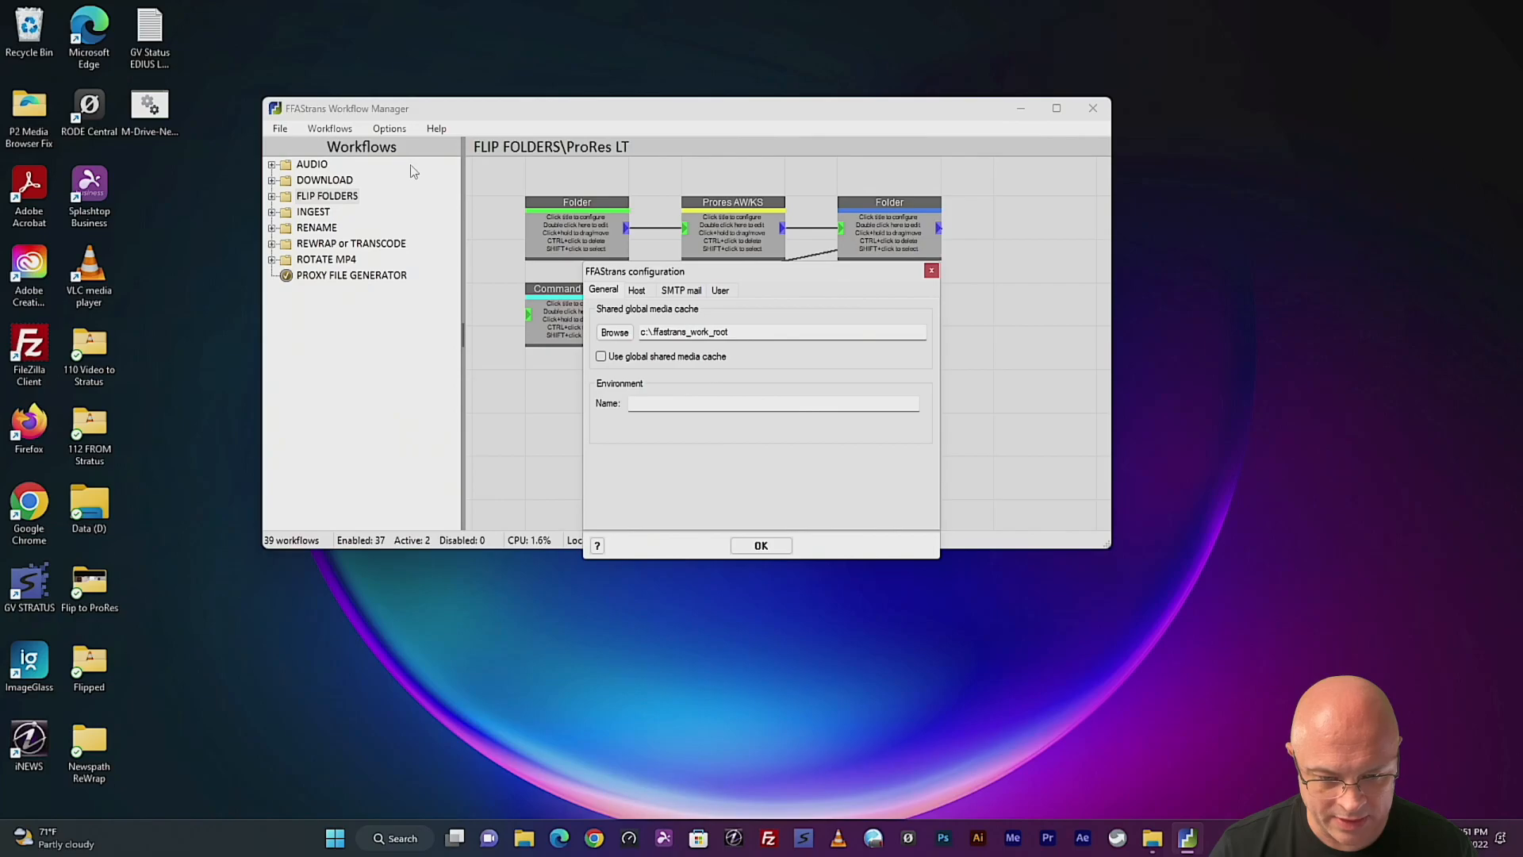
left_click(638, 290)
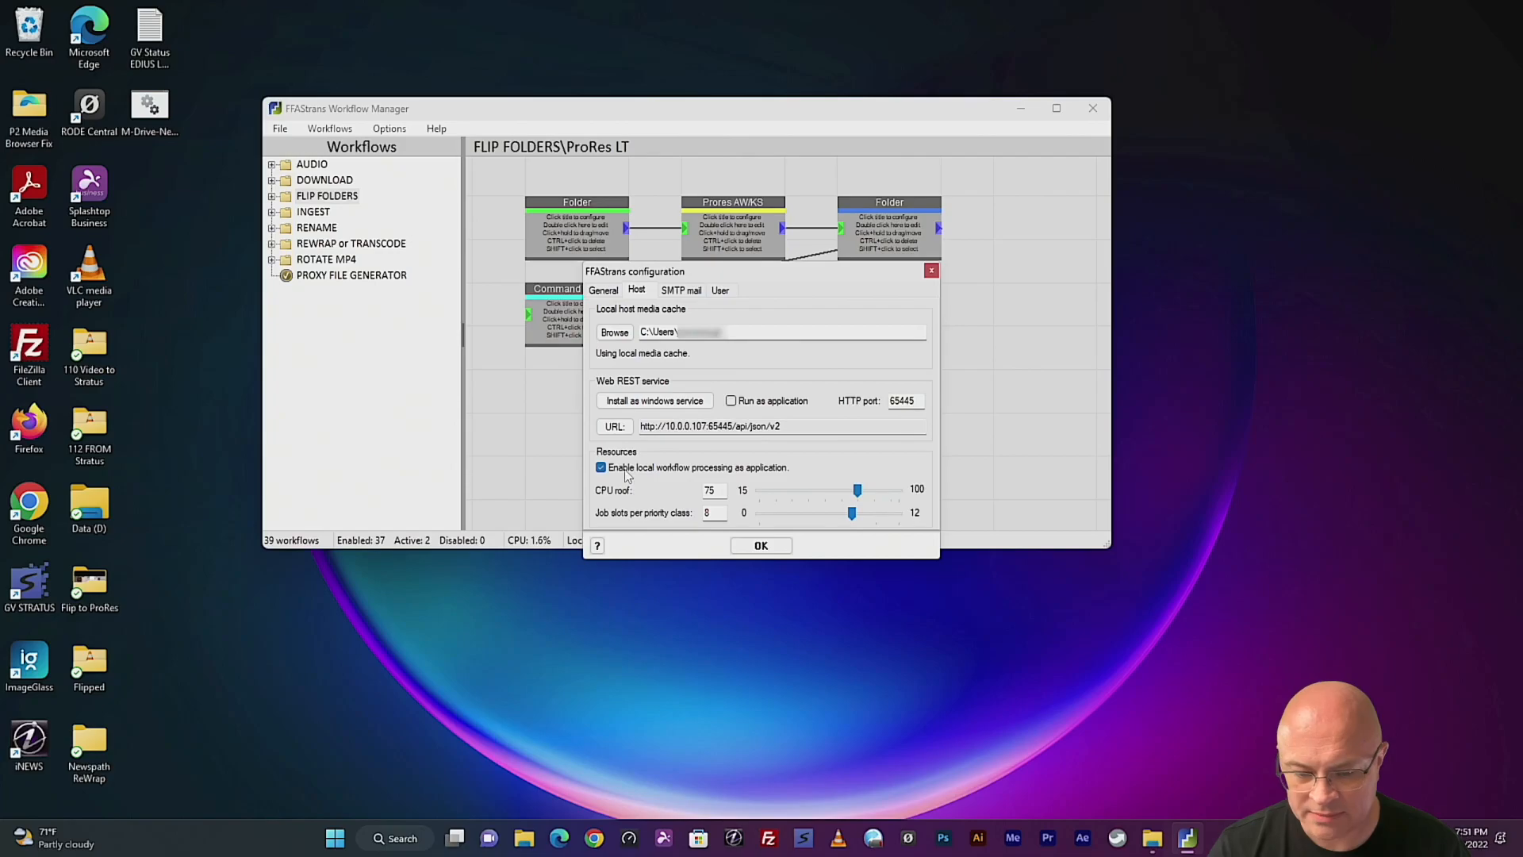
left_click(780, 546)
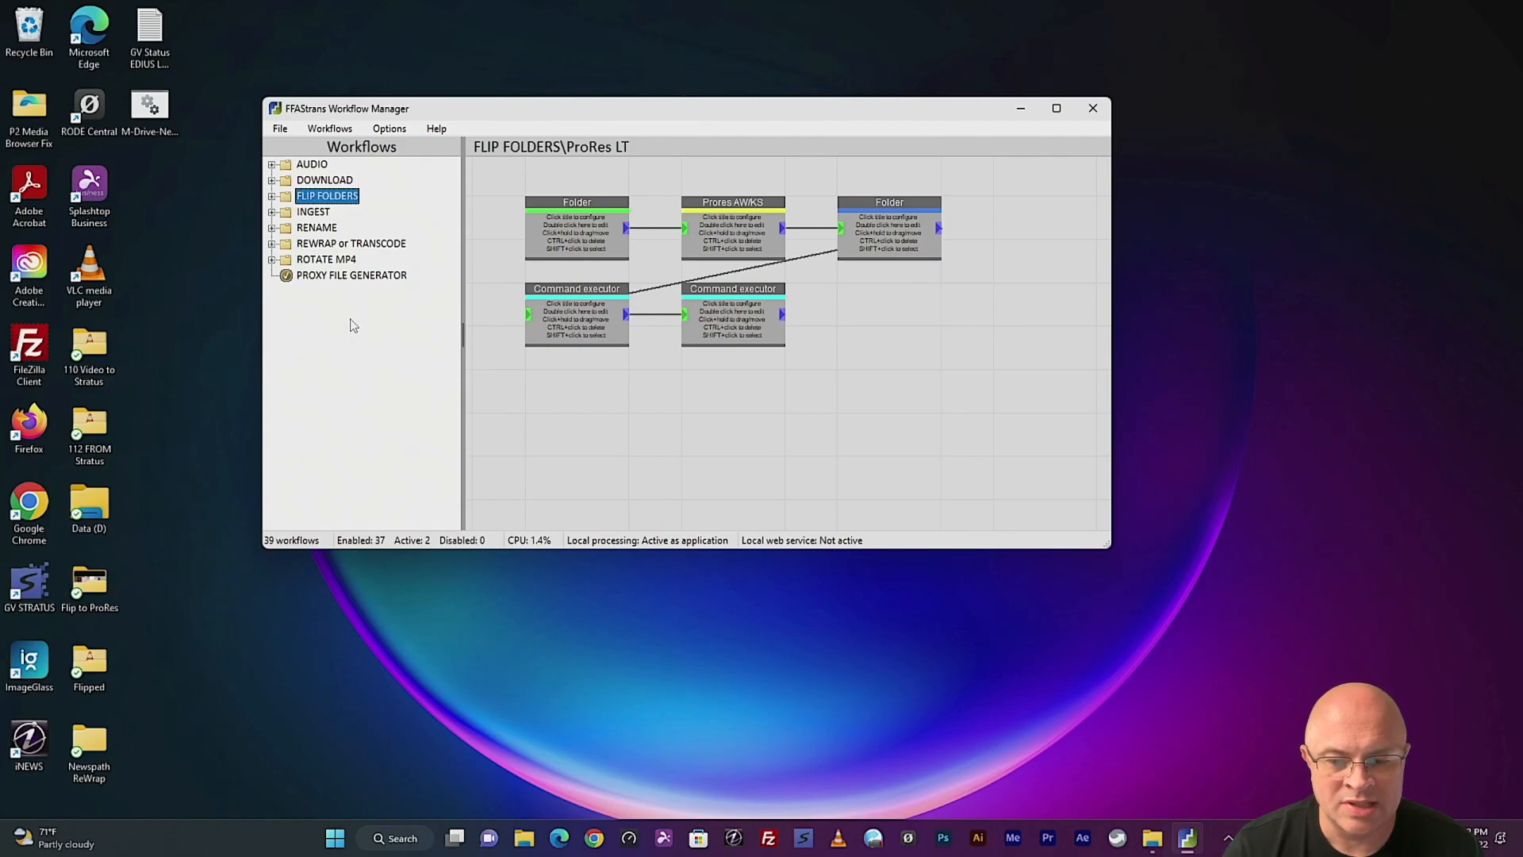
left_click(281, 132)
left_click(290, 146)
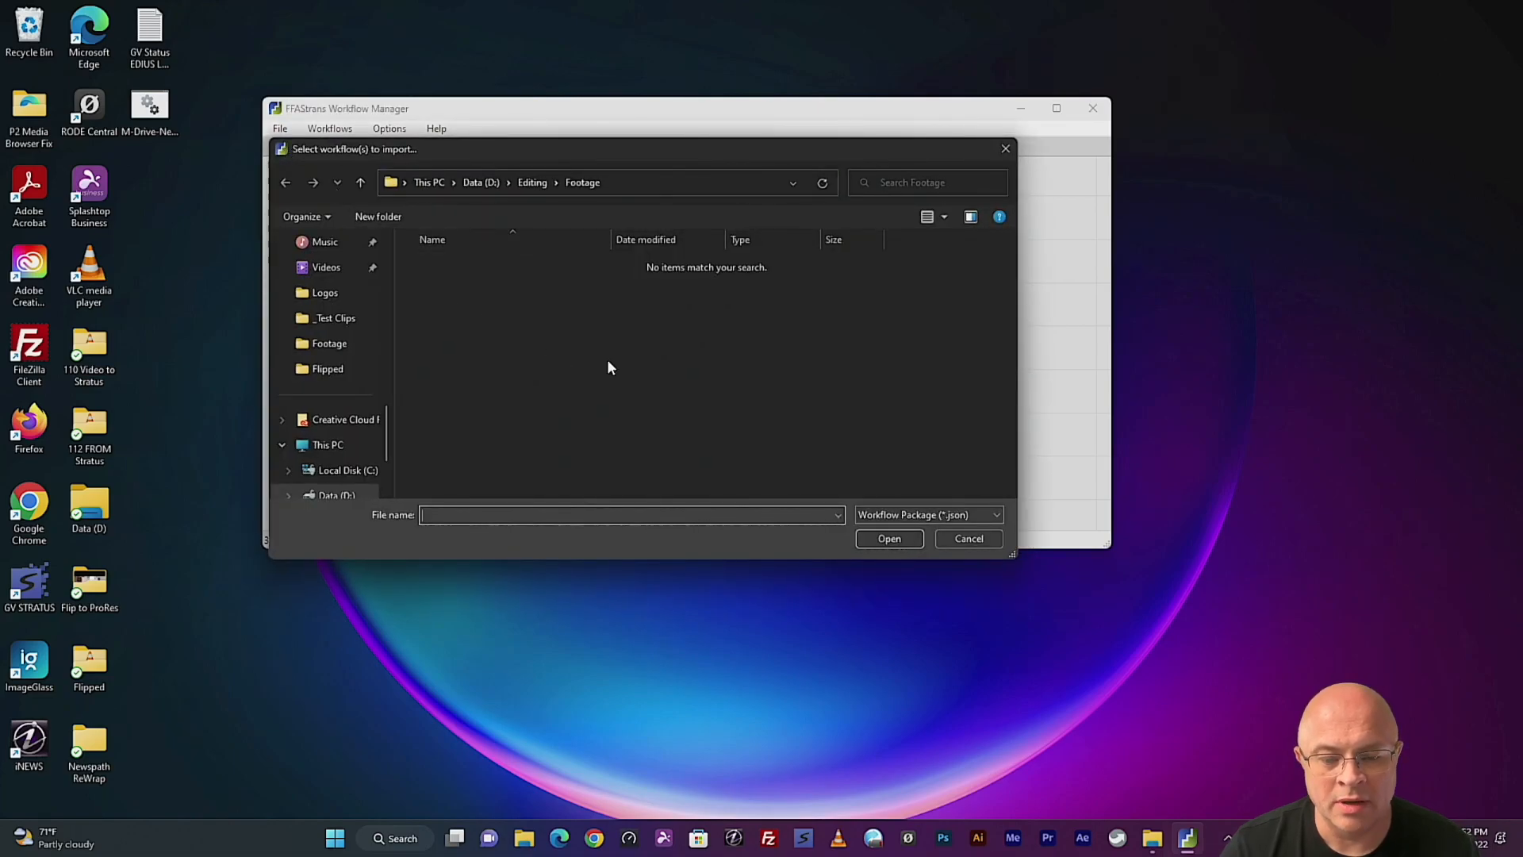
left_click(969, 545)
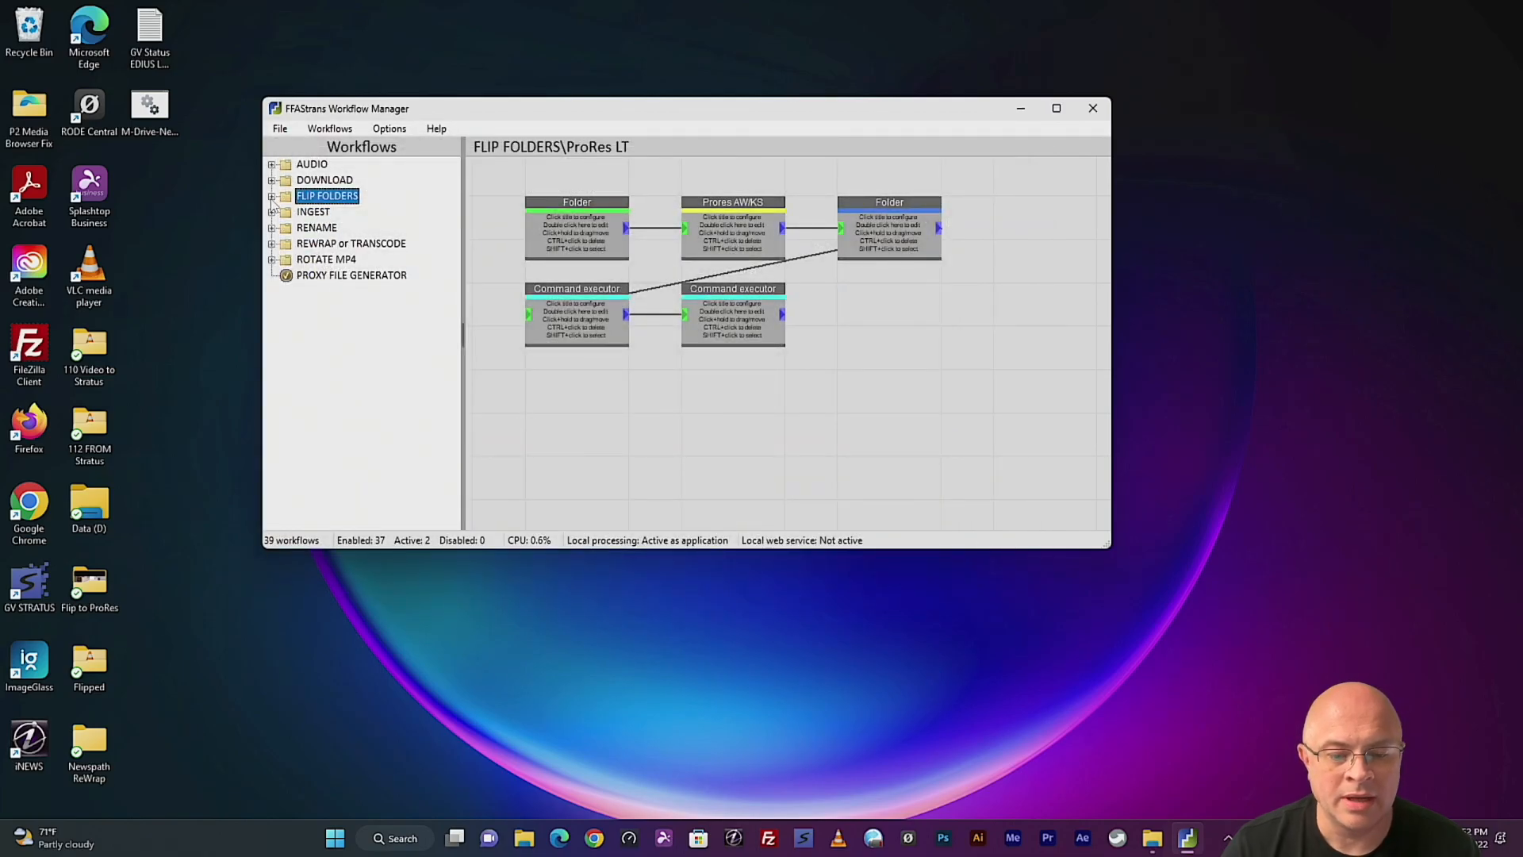
Open the ProRes LT workflow in FLIP FOLDERS and review the folder path watched by its Folder monitor
left_click(271, 198)
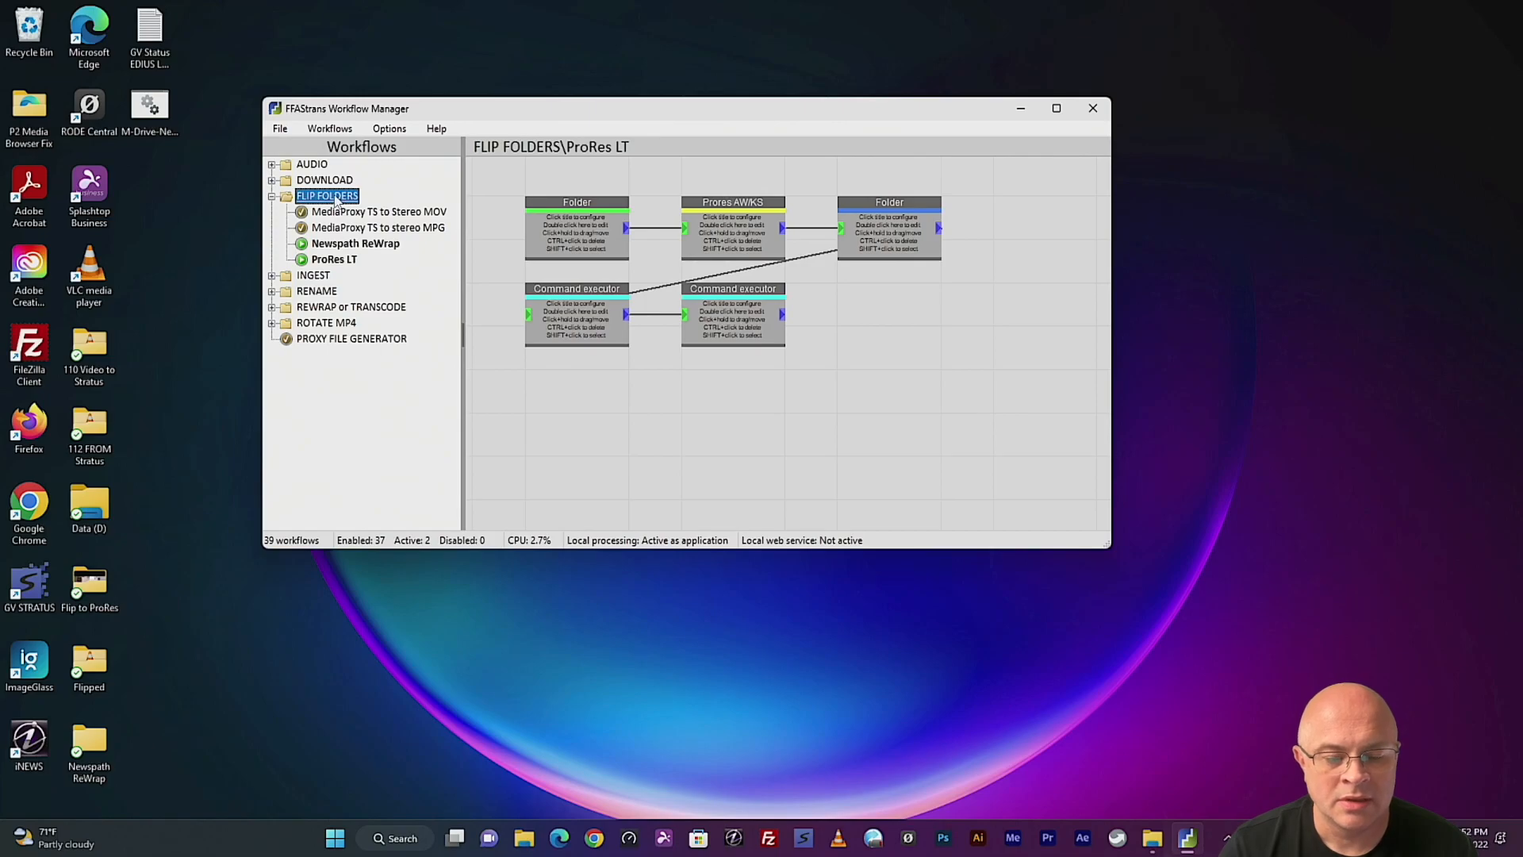
left_click(332, 261)
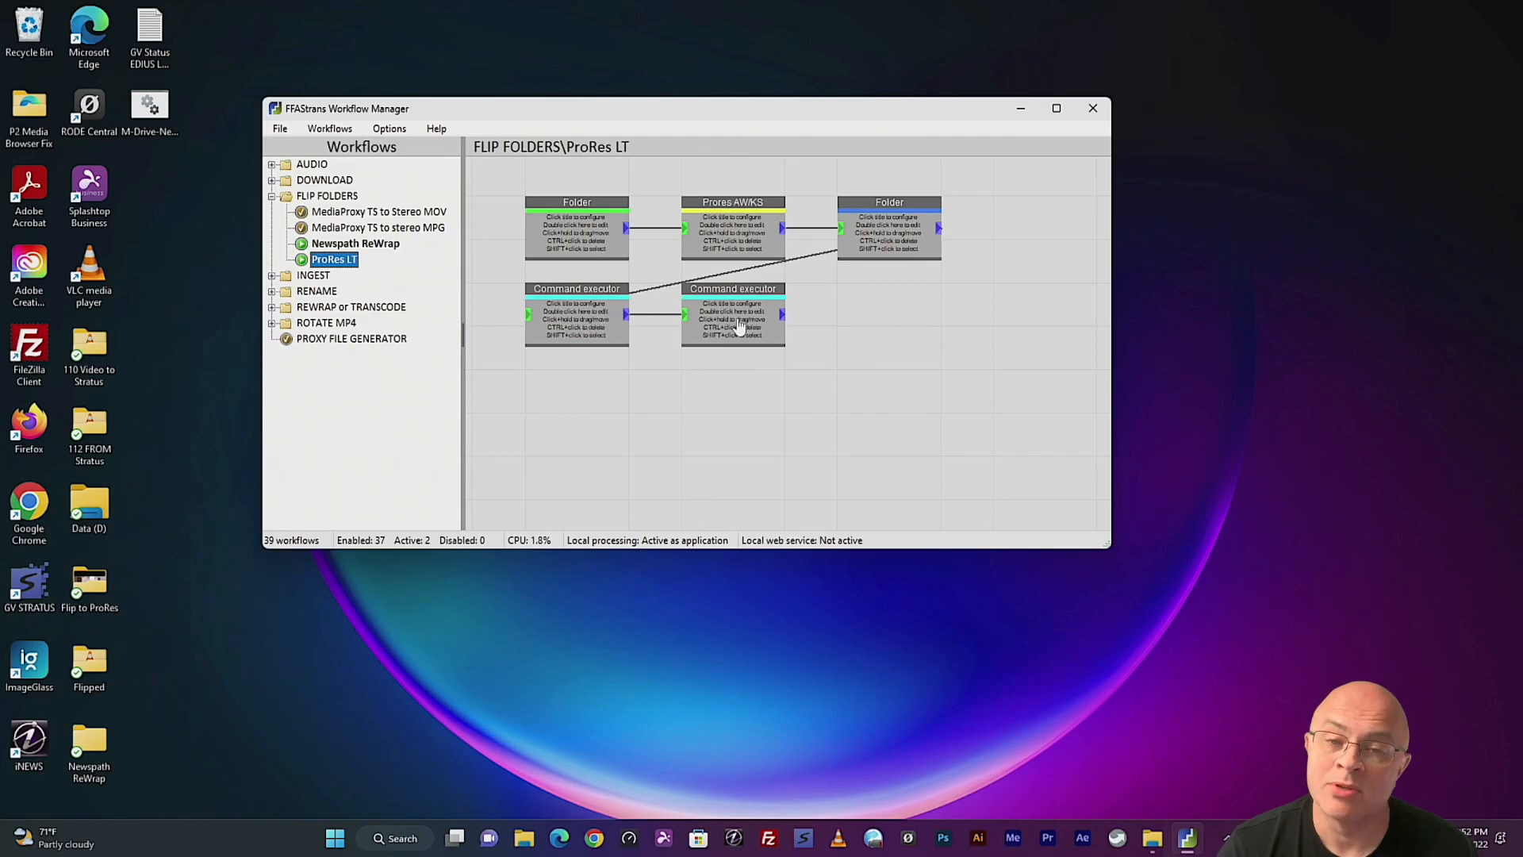
left_click(579, 204)
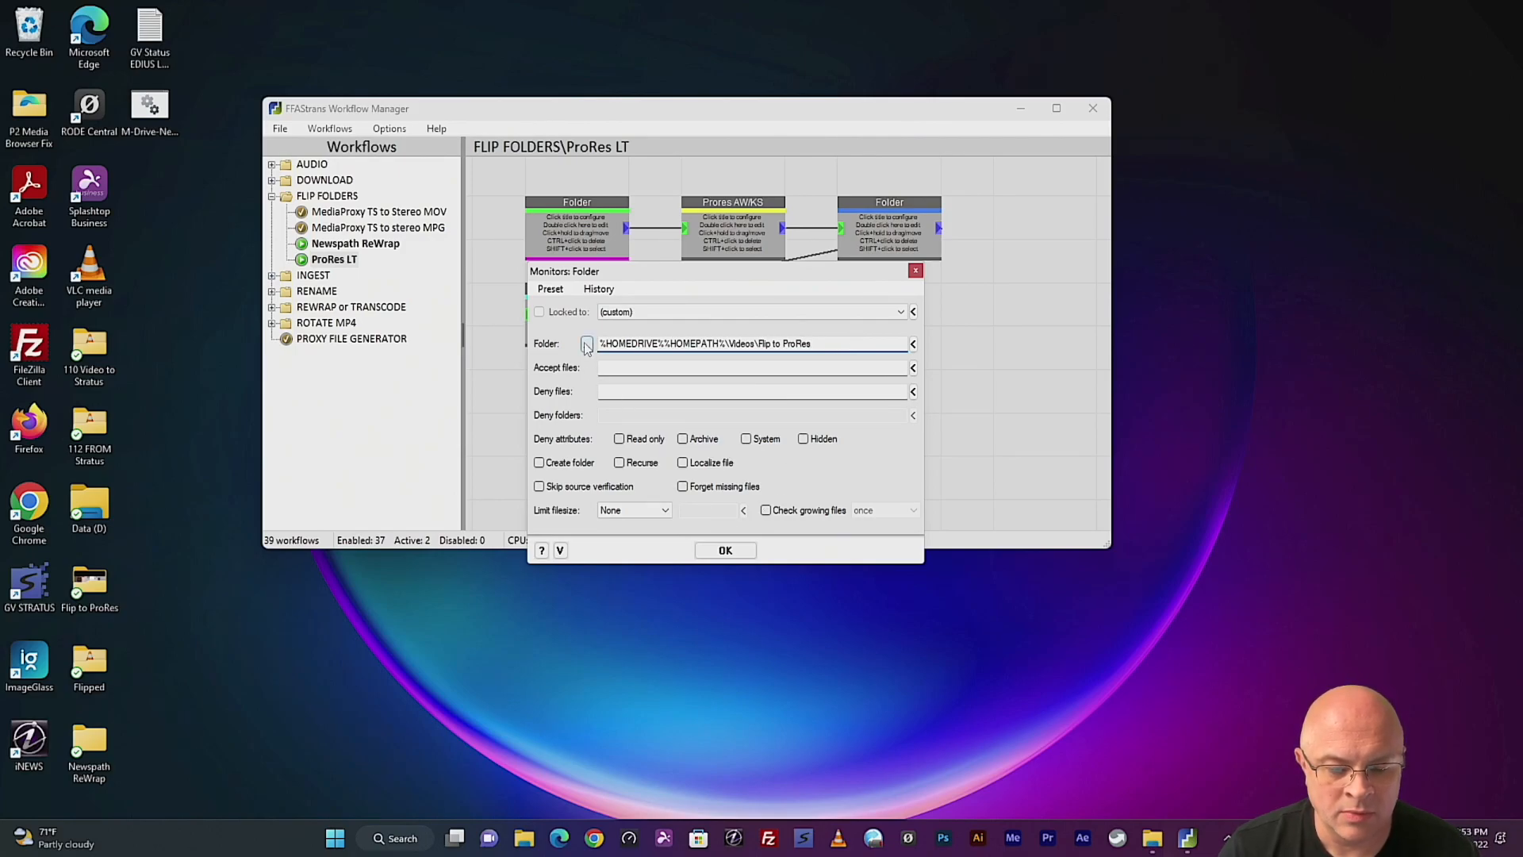
left_click(725, 551)
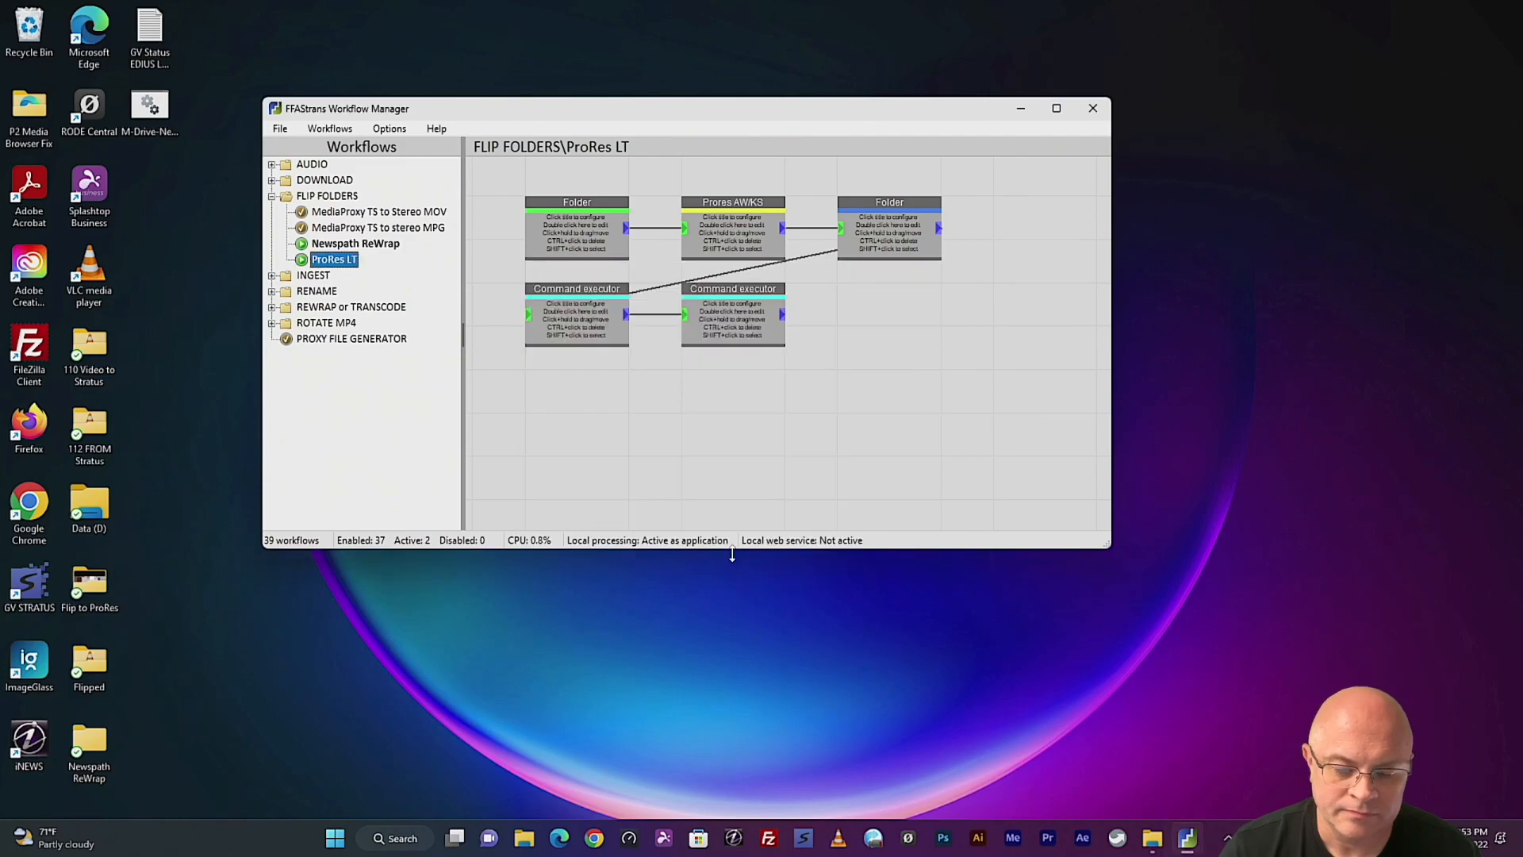
Set the Prores AW/KS encoder's profile to LT, keep the MOV wrapper, and accept the encoder settings
double_click(746, 205)
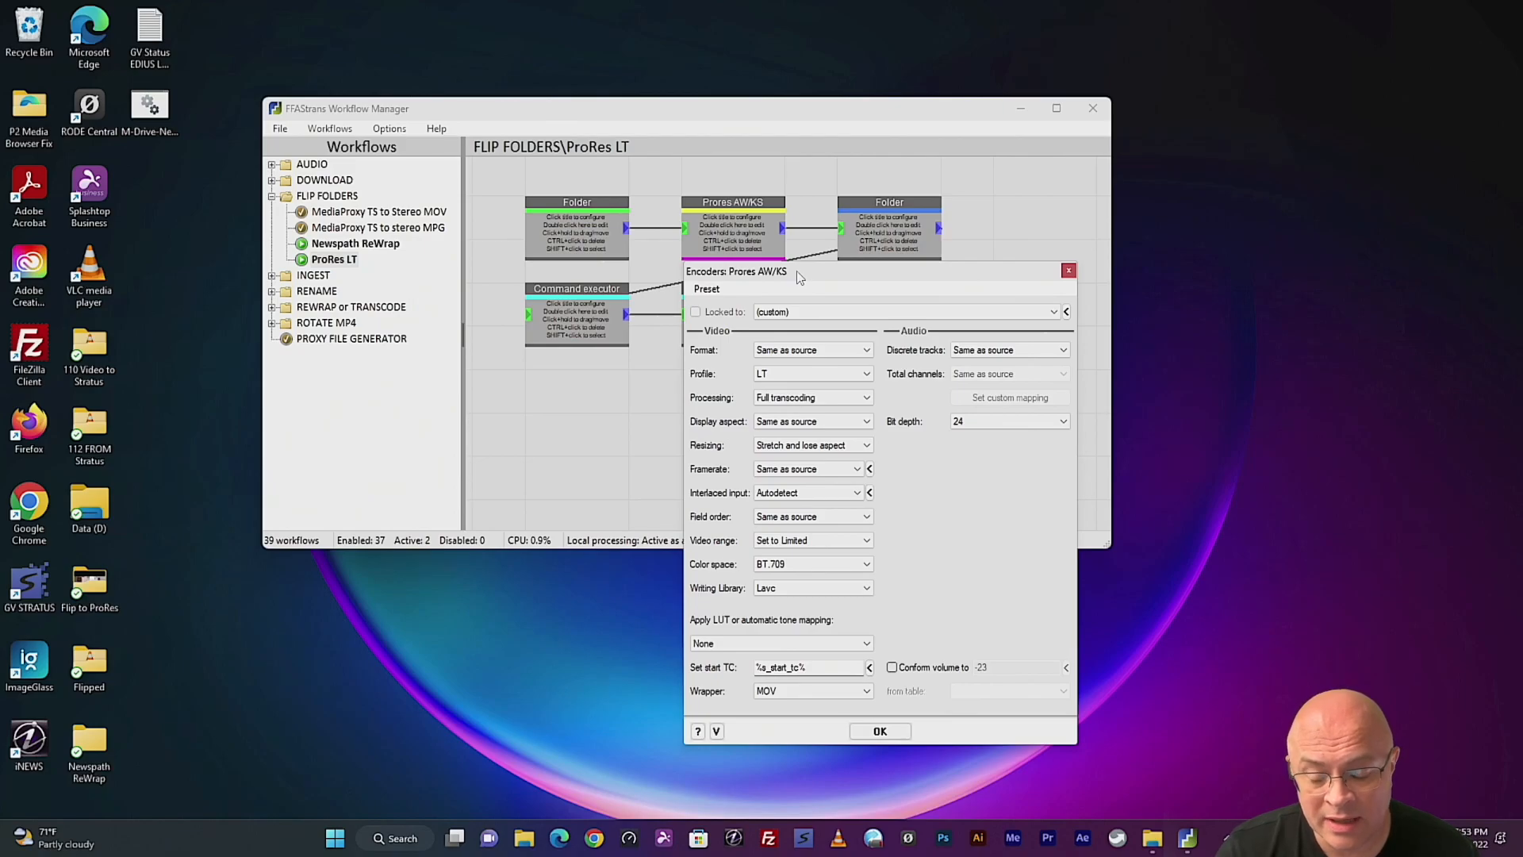
left_click(867, 374)
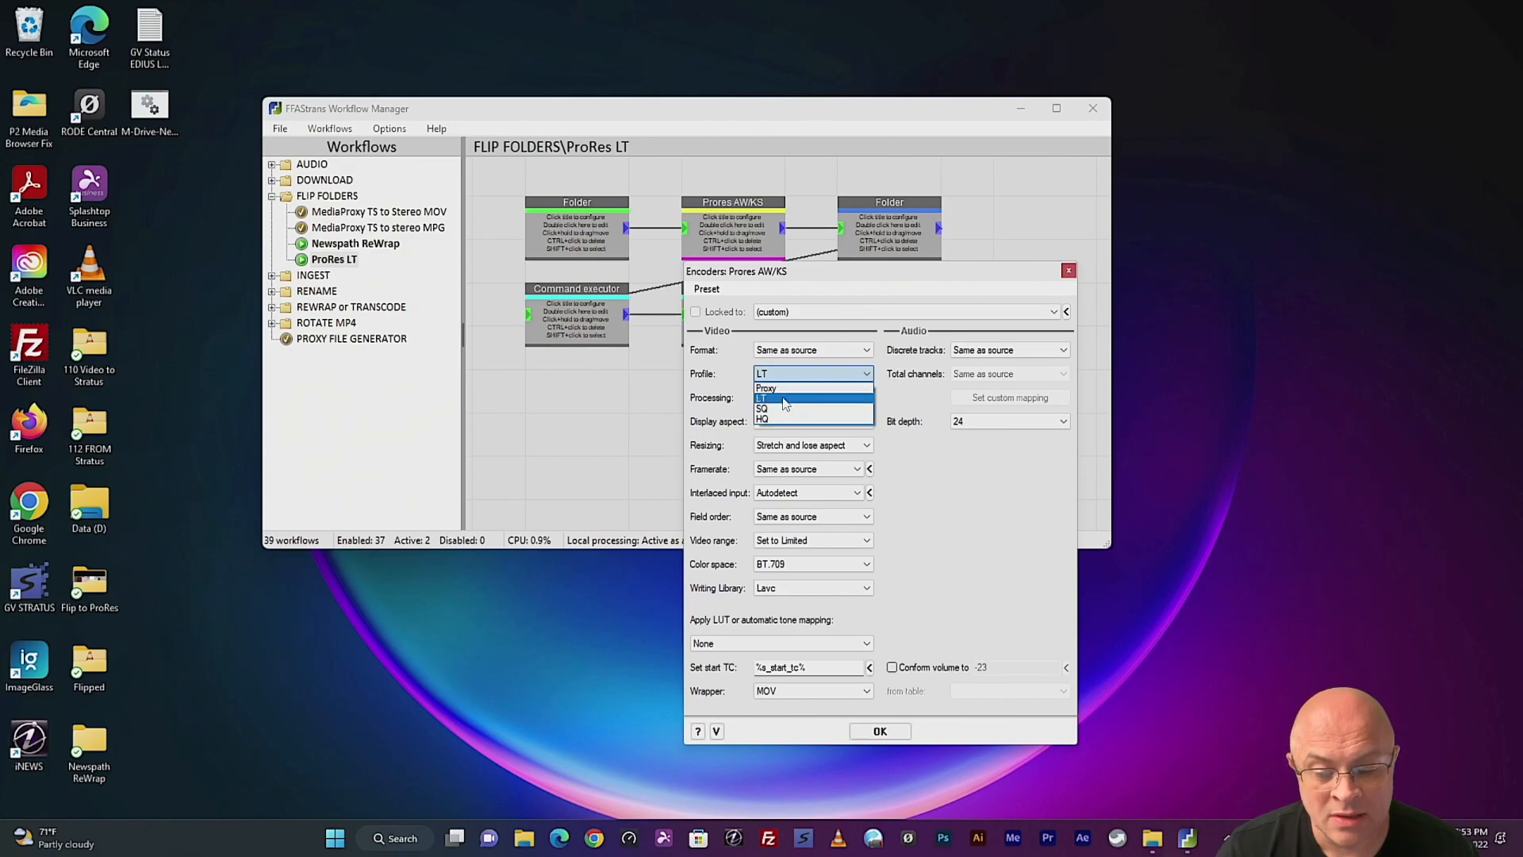
left_click(742, 379)
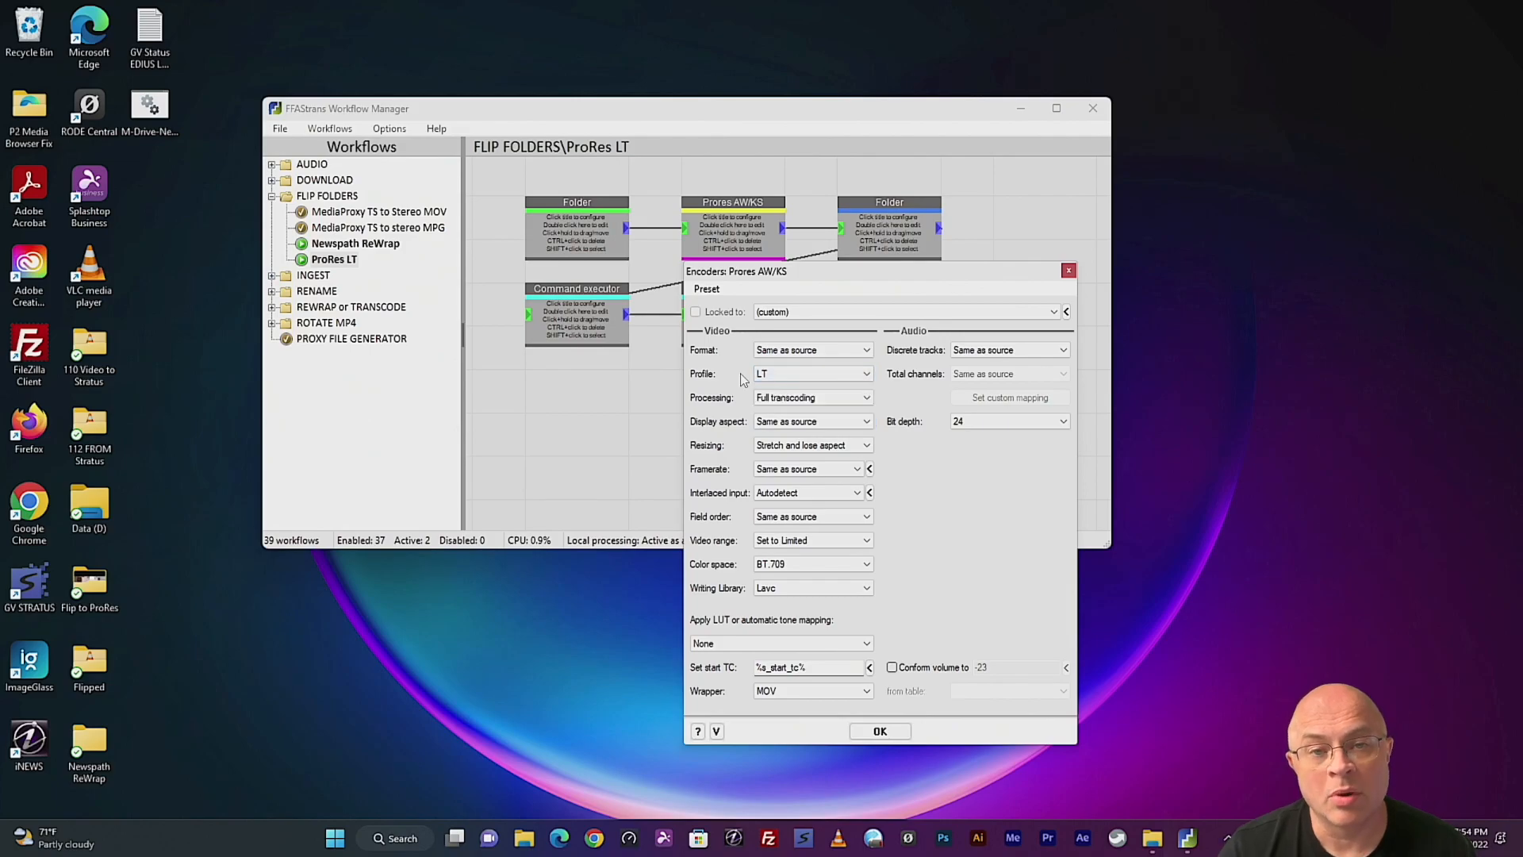
left_click(870, 374)
left_click(868, 374)
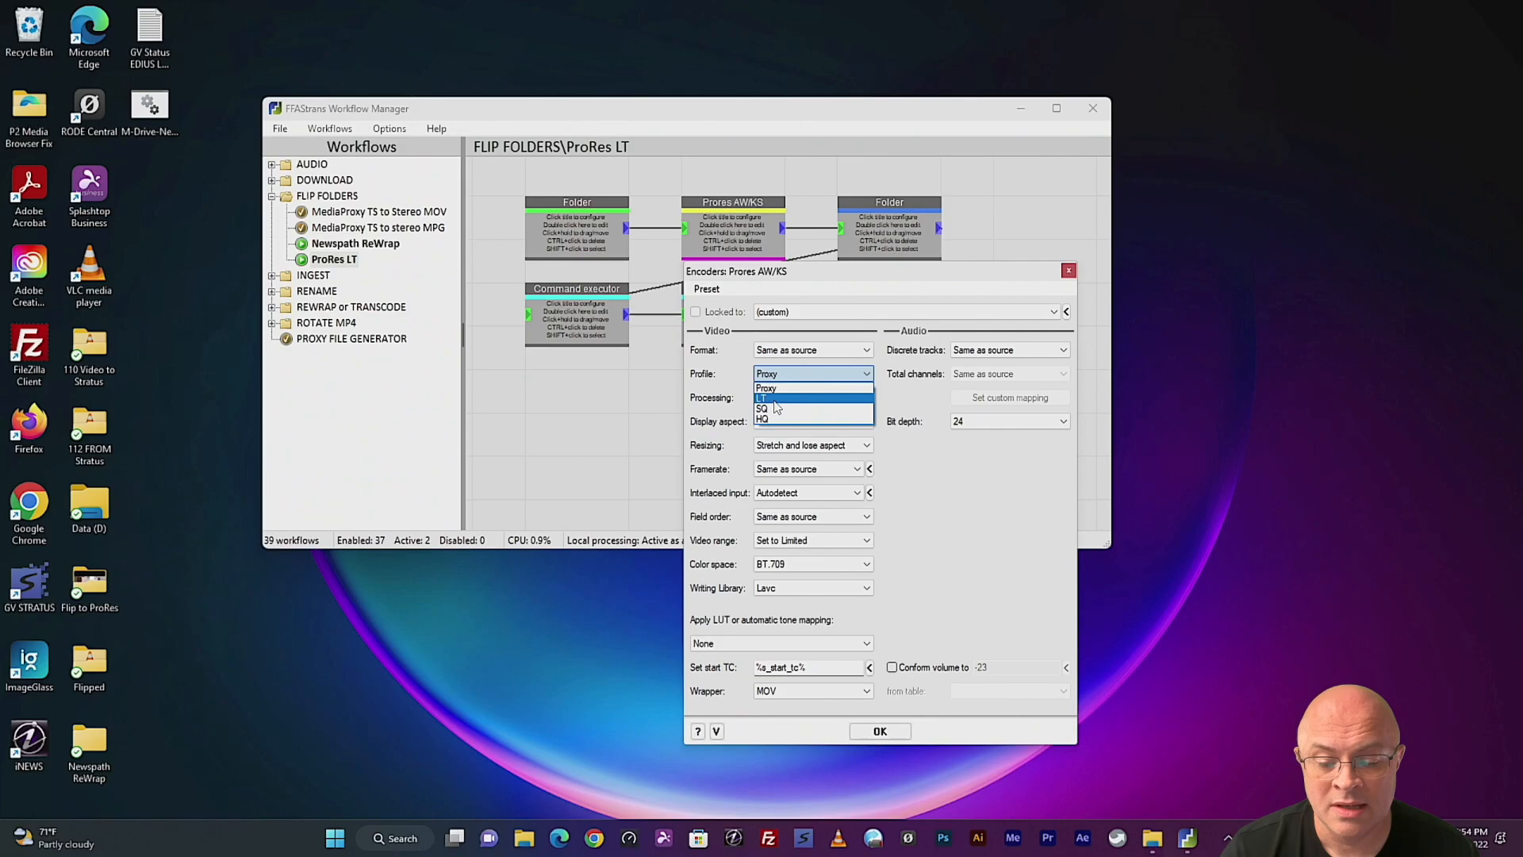
left_click(775, 399)
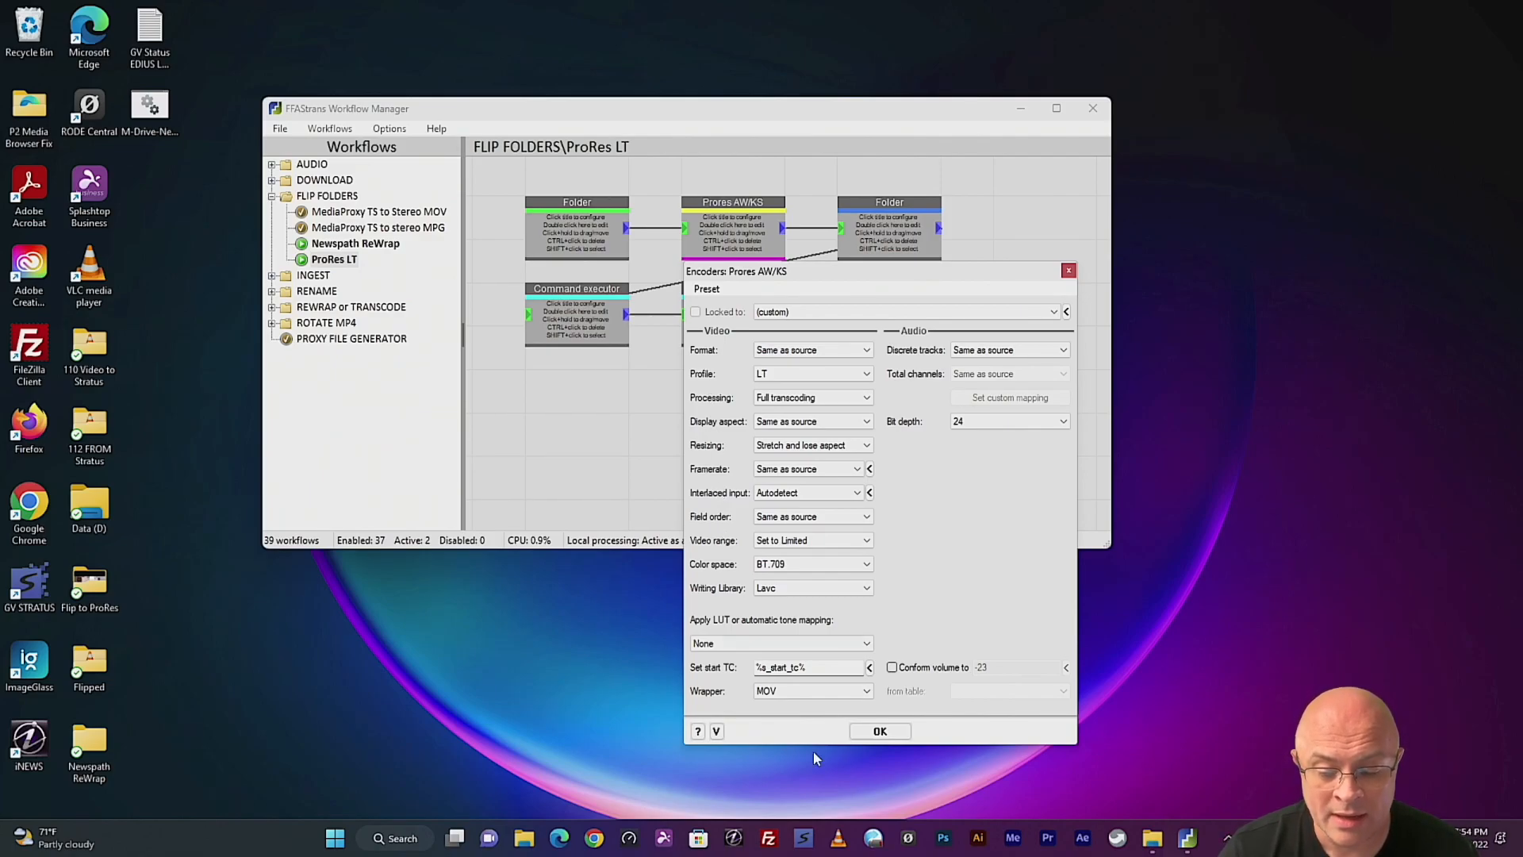
left_click(867, 692)
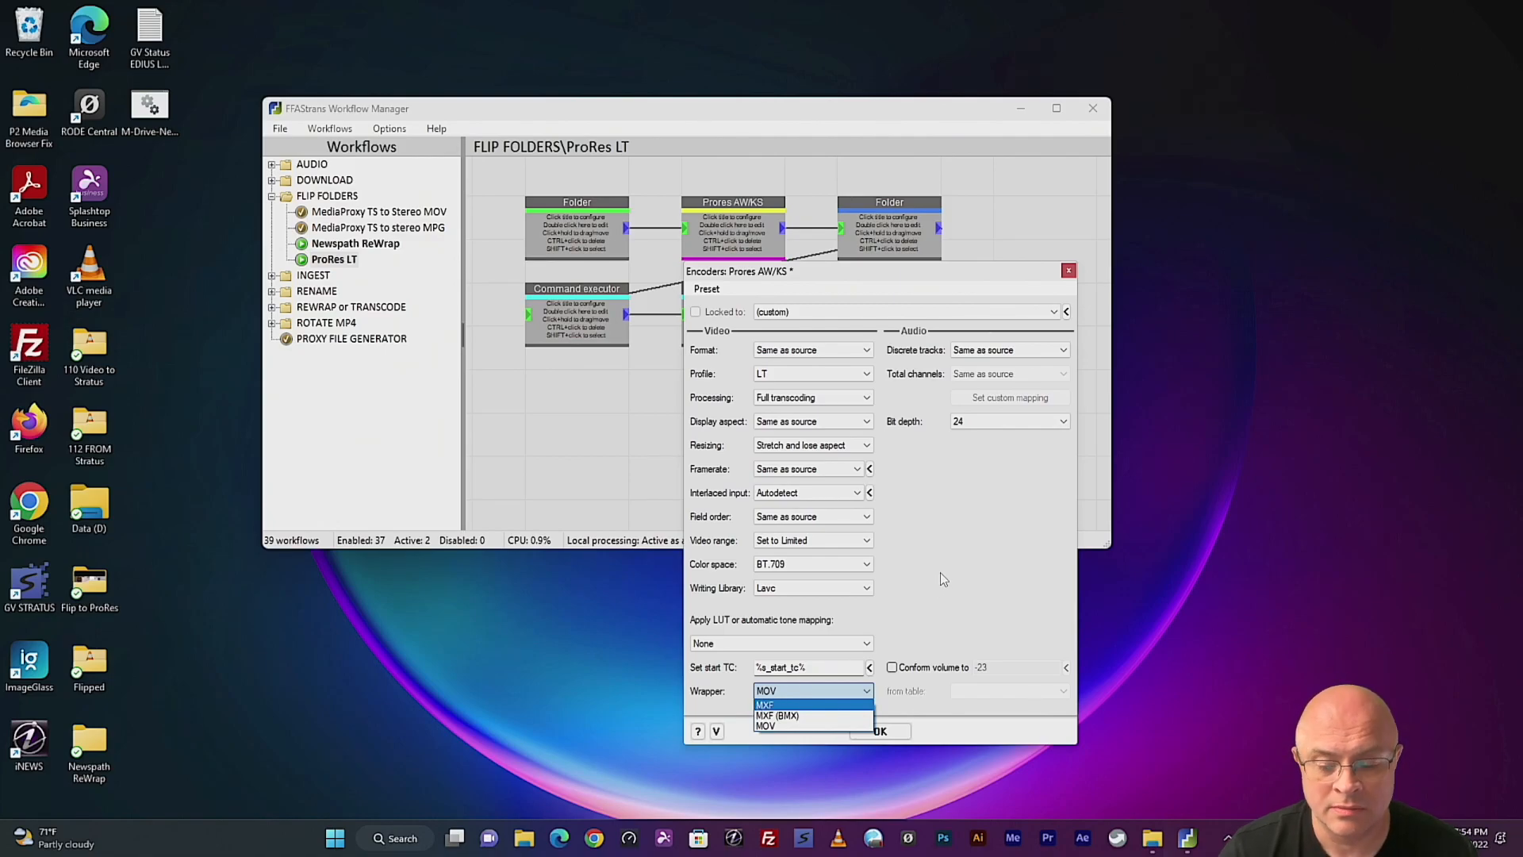
key("Escape")
left_click(897, 734)
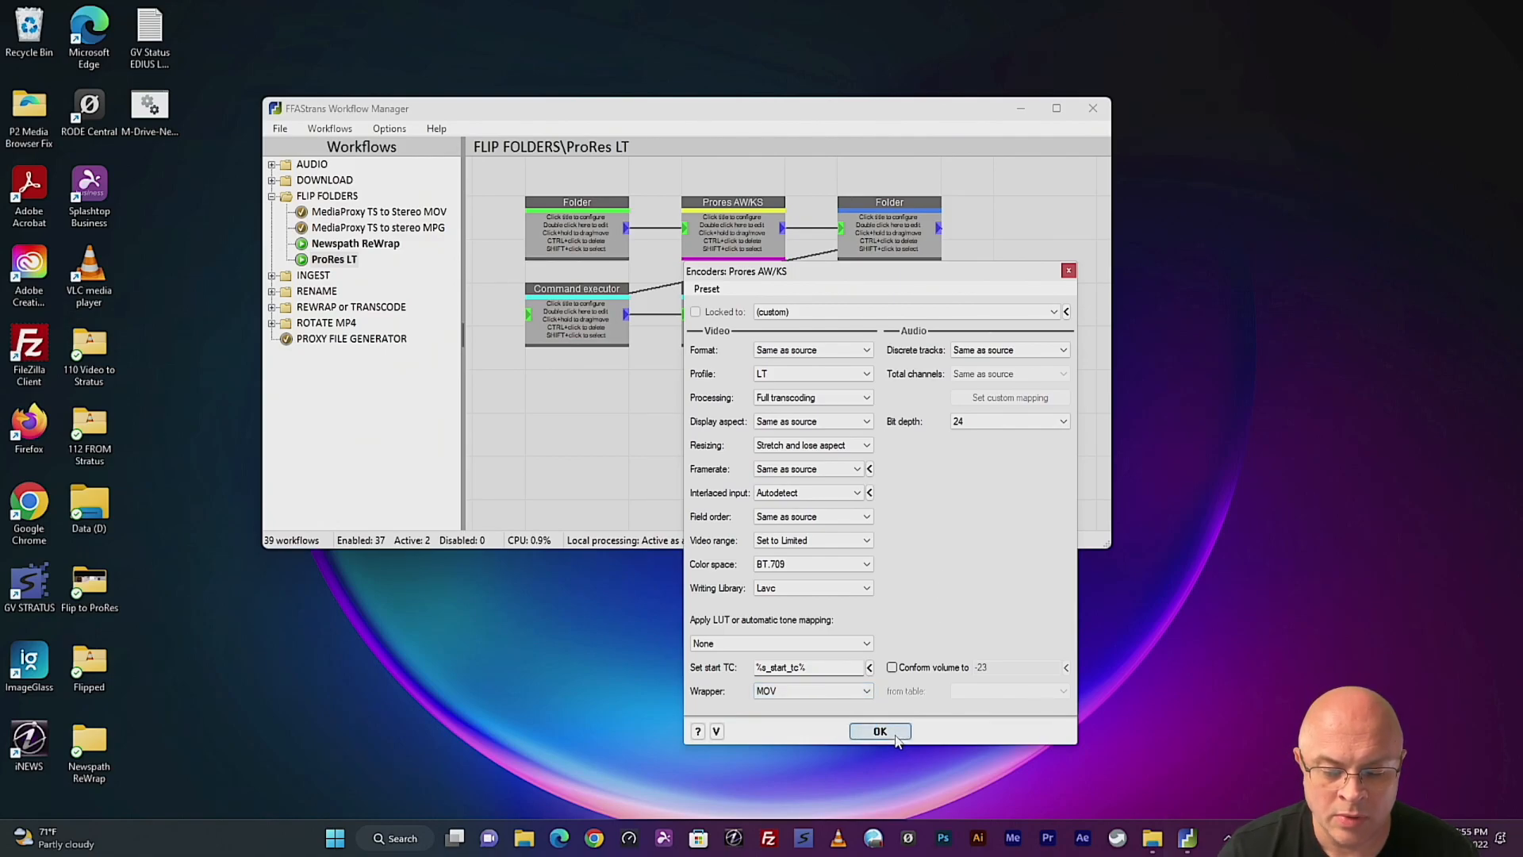
Review the output path of the delivery Folder and the command settings of the first Command executor
double_click(885, 212)
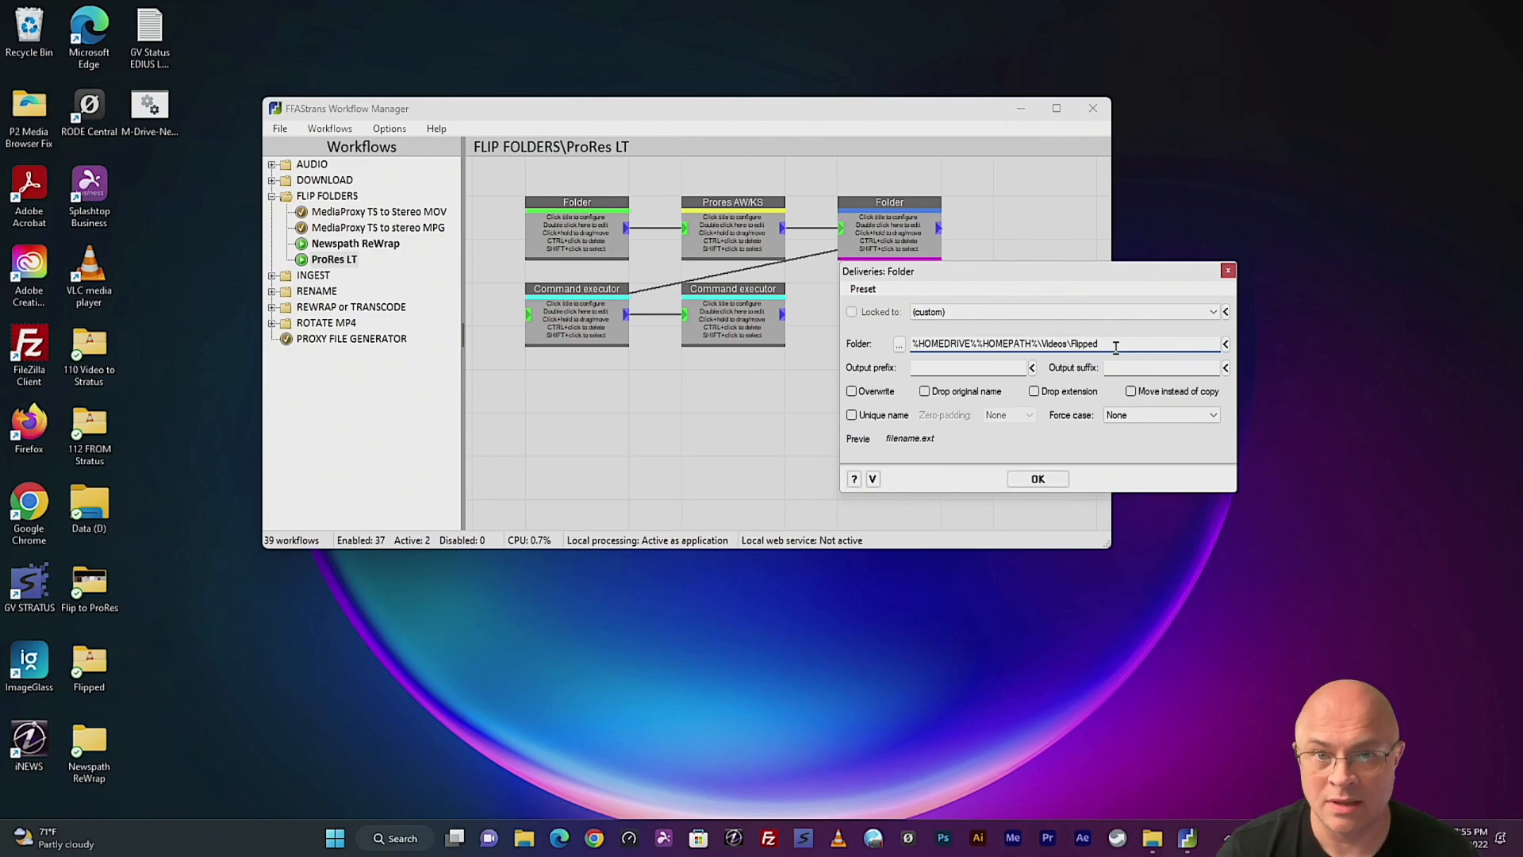
double_click(576, 300)
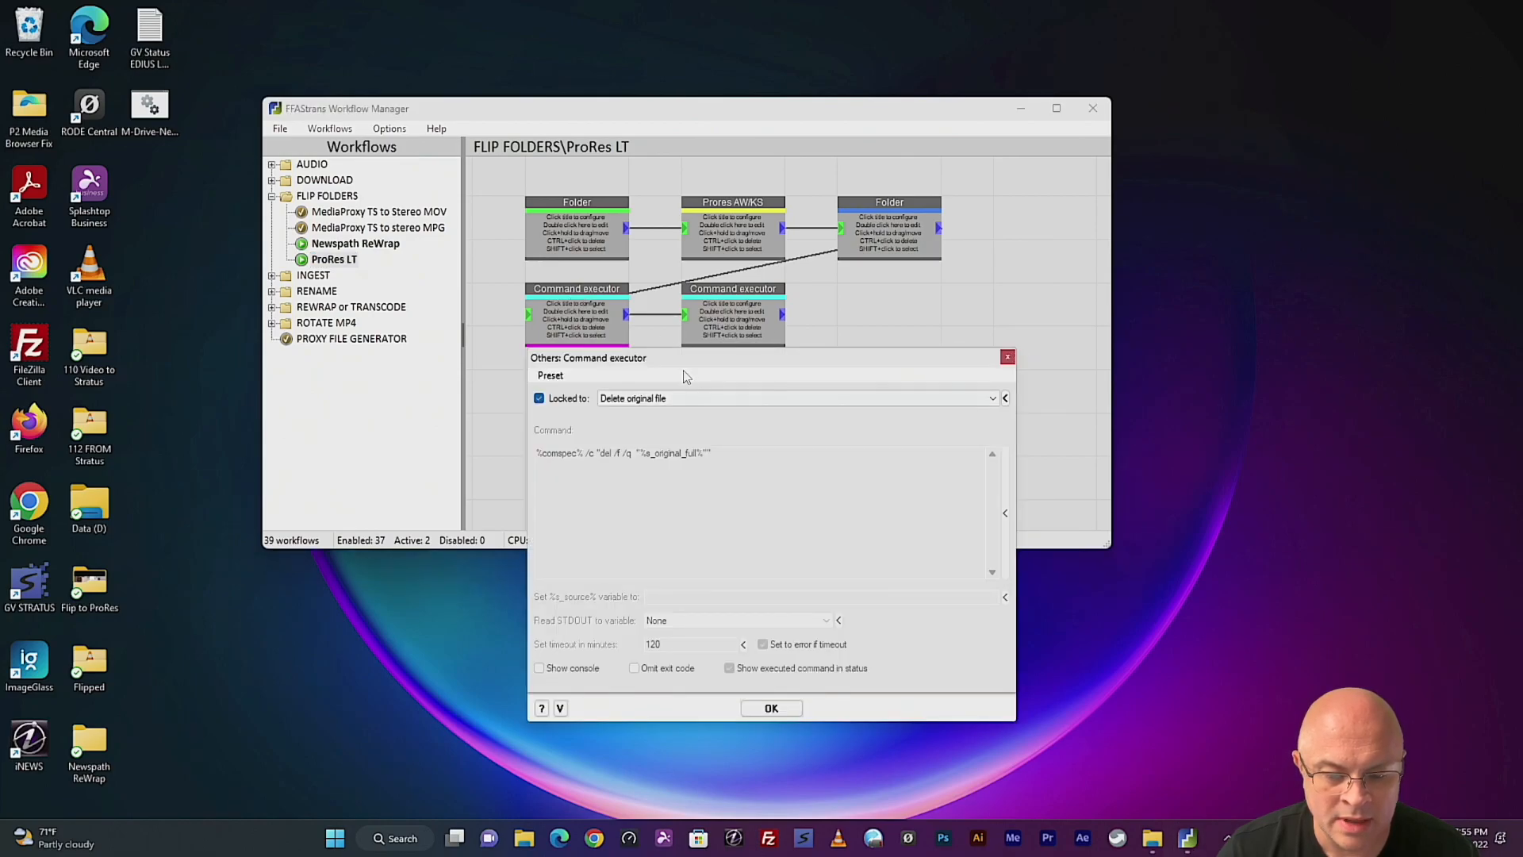
left_click(1007, 357)
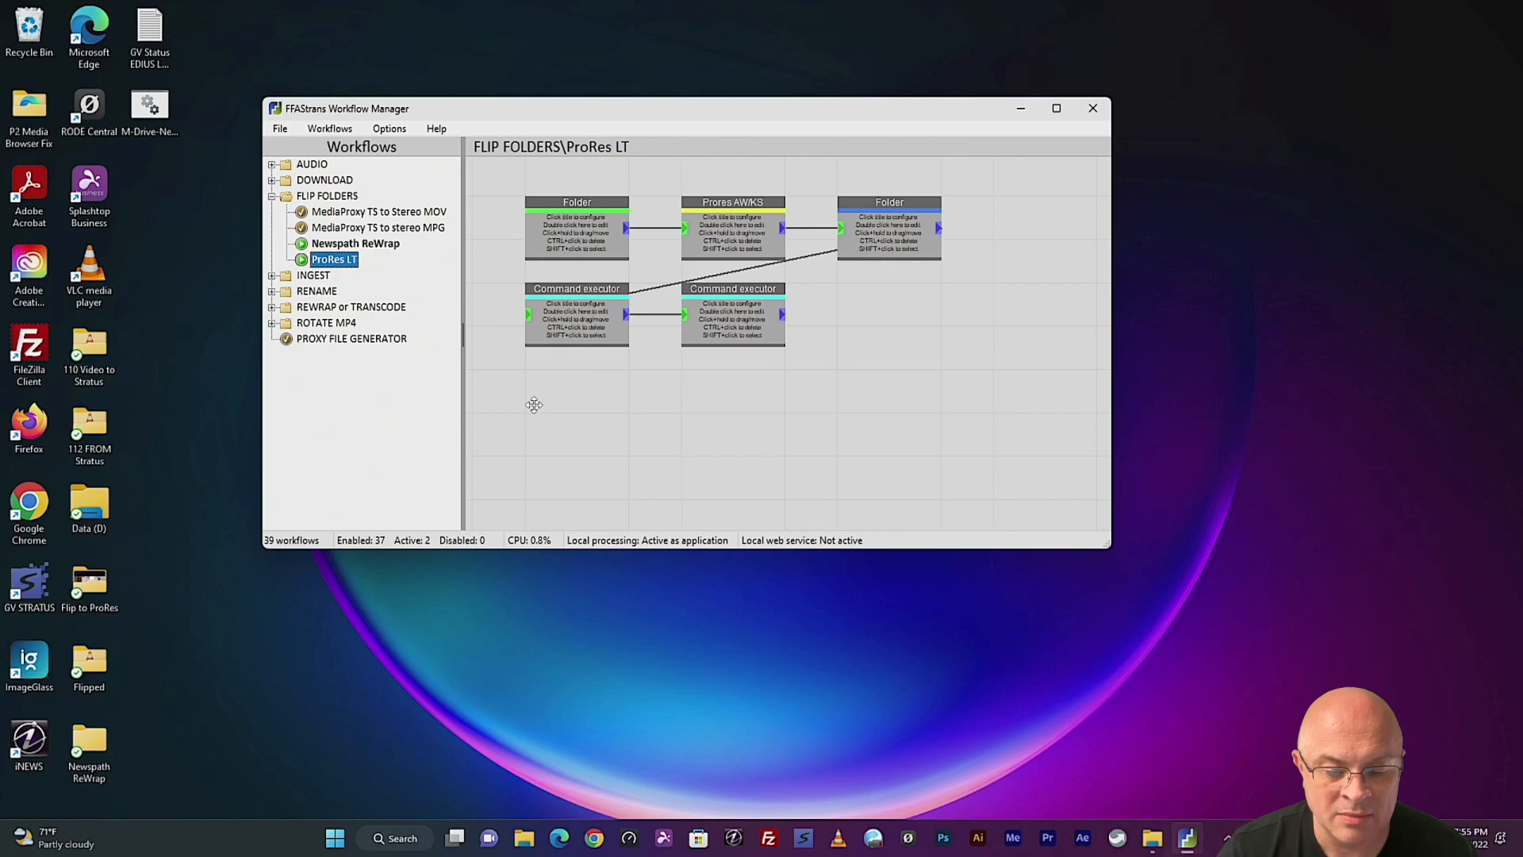
double_click(575, 306)
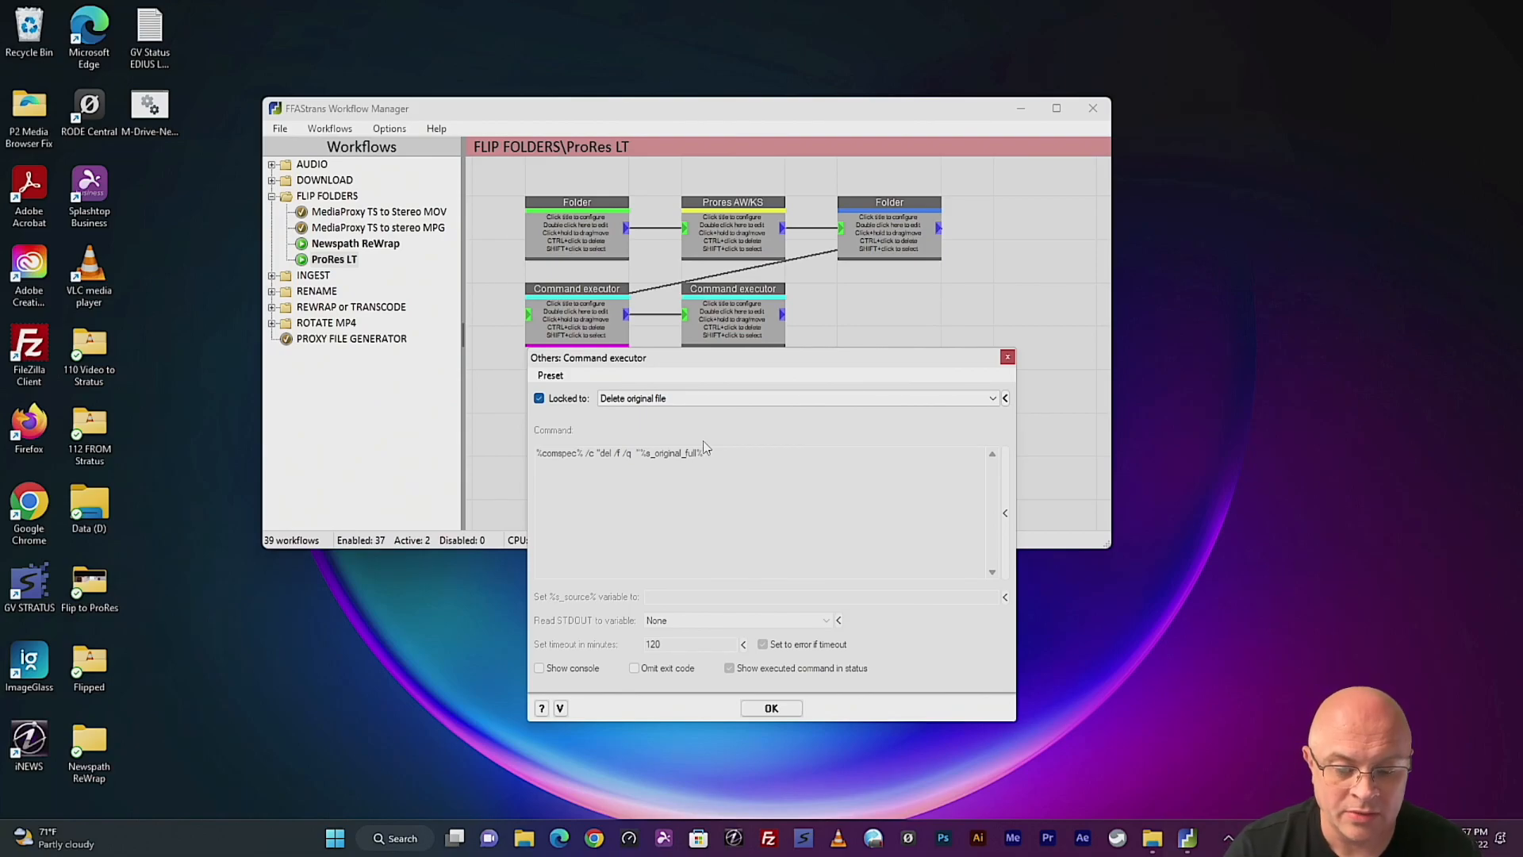
left_click(1007, 357)
Bypass the first Command executor, which deletes the original file, and remove the bypass again
right_click(585, 321)
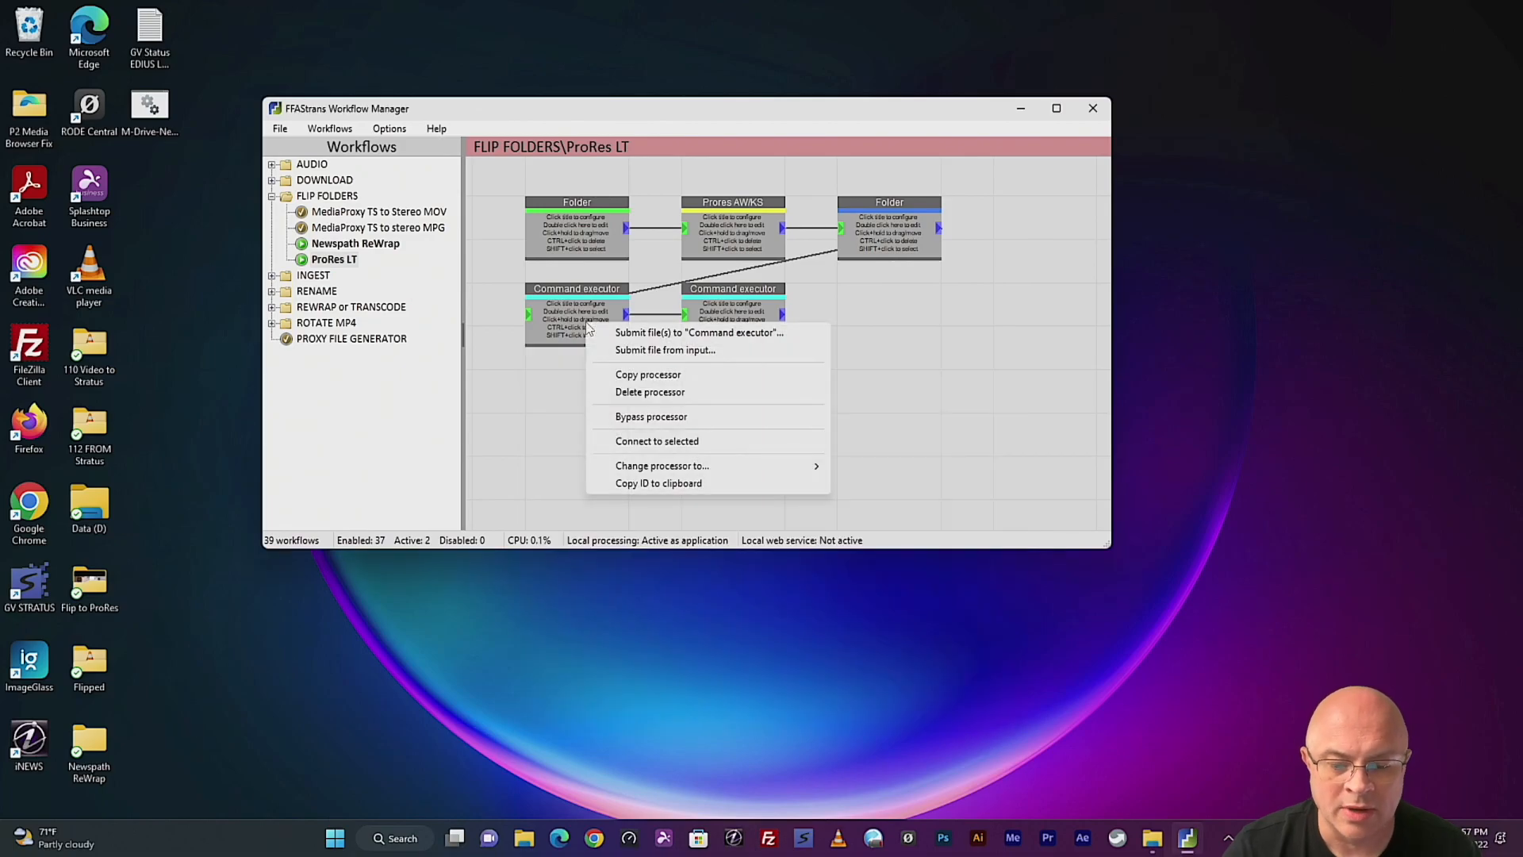
left_click(634, 416)
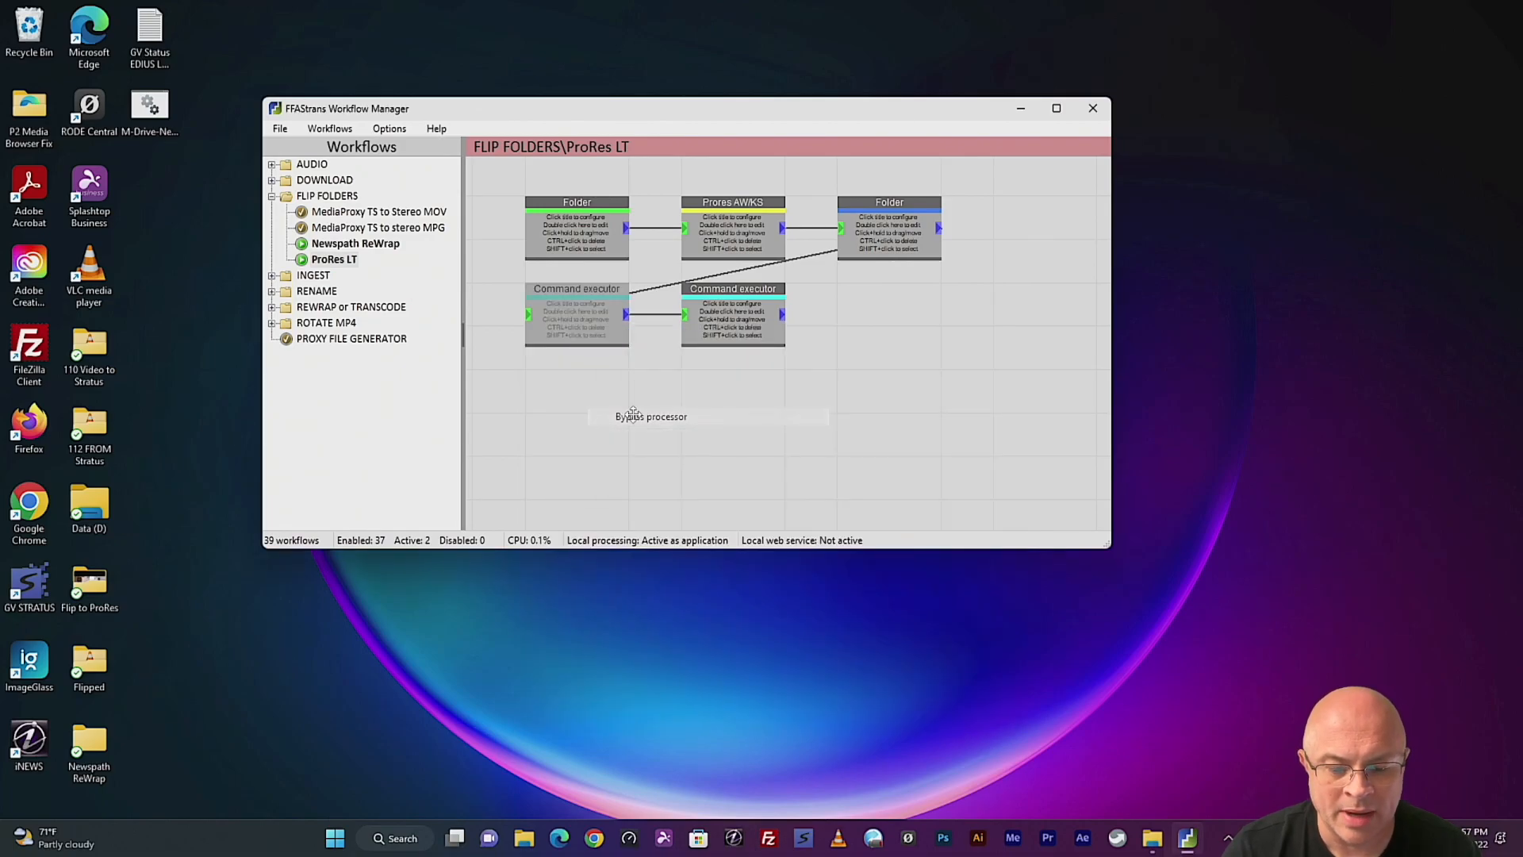
right_click(556, 308)
left_click(588, 400)
Review the preset and command of the second Command executor, then close its settings
left_click(724, 297)
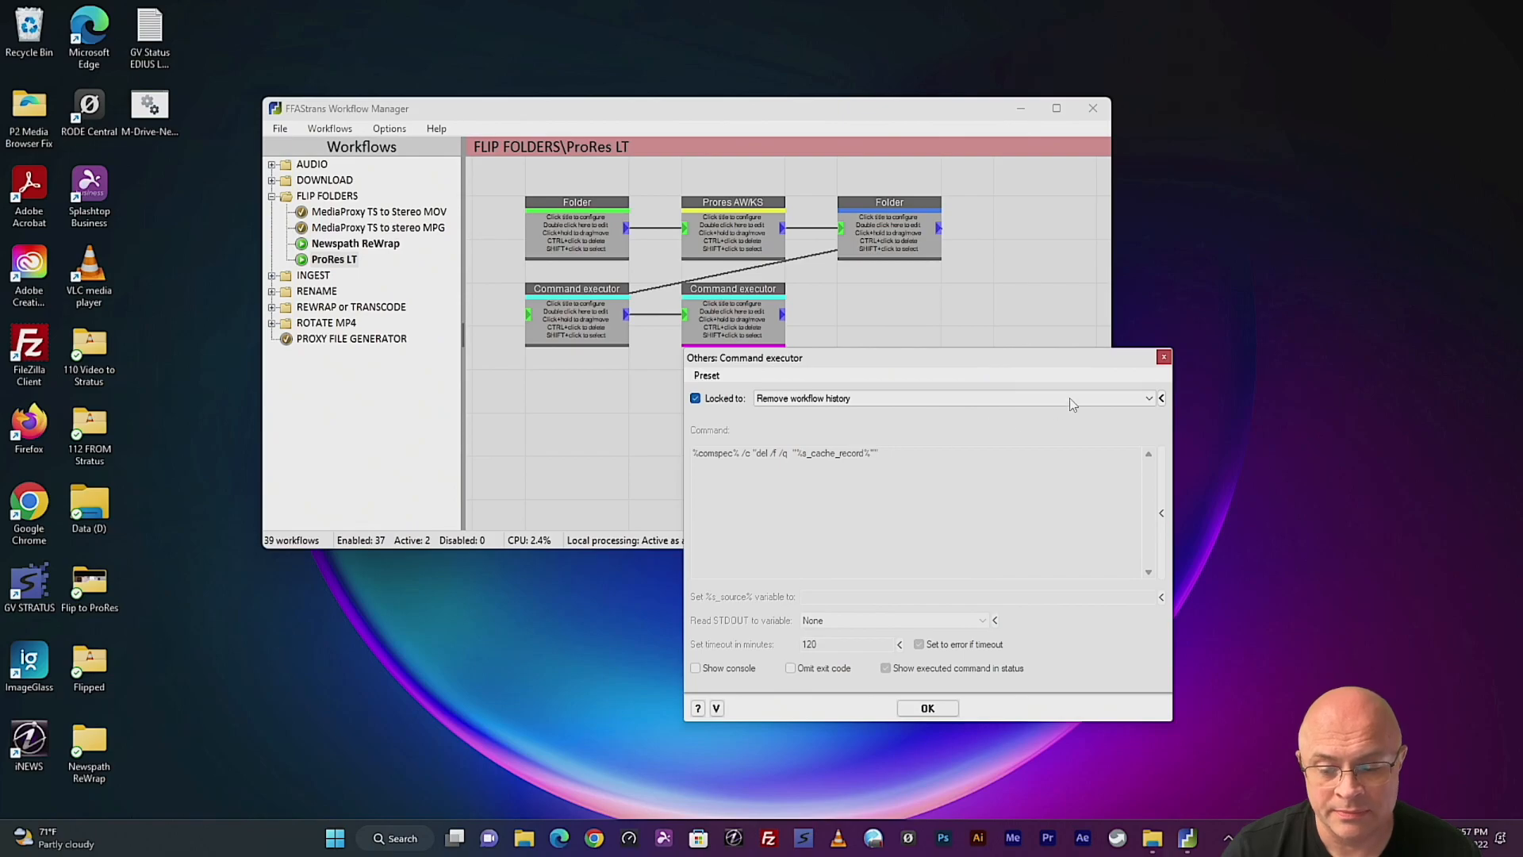
left_click(1162, 357)
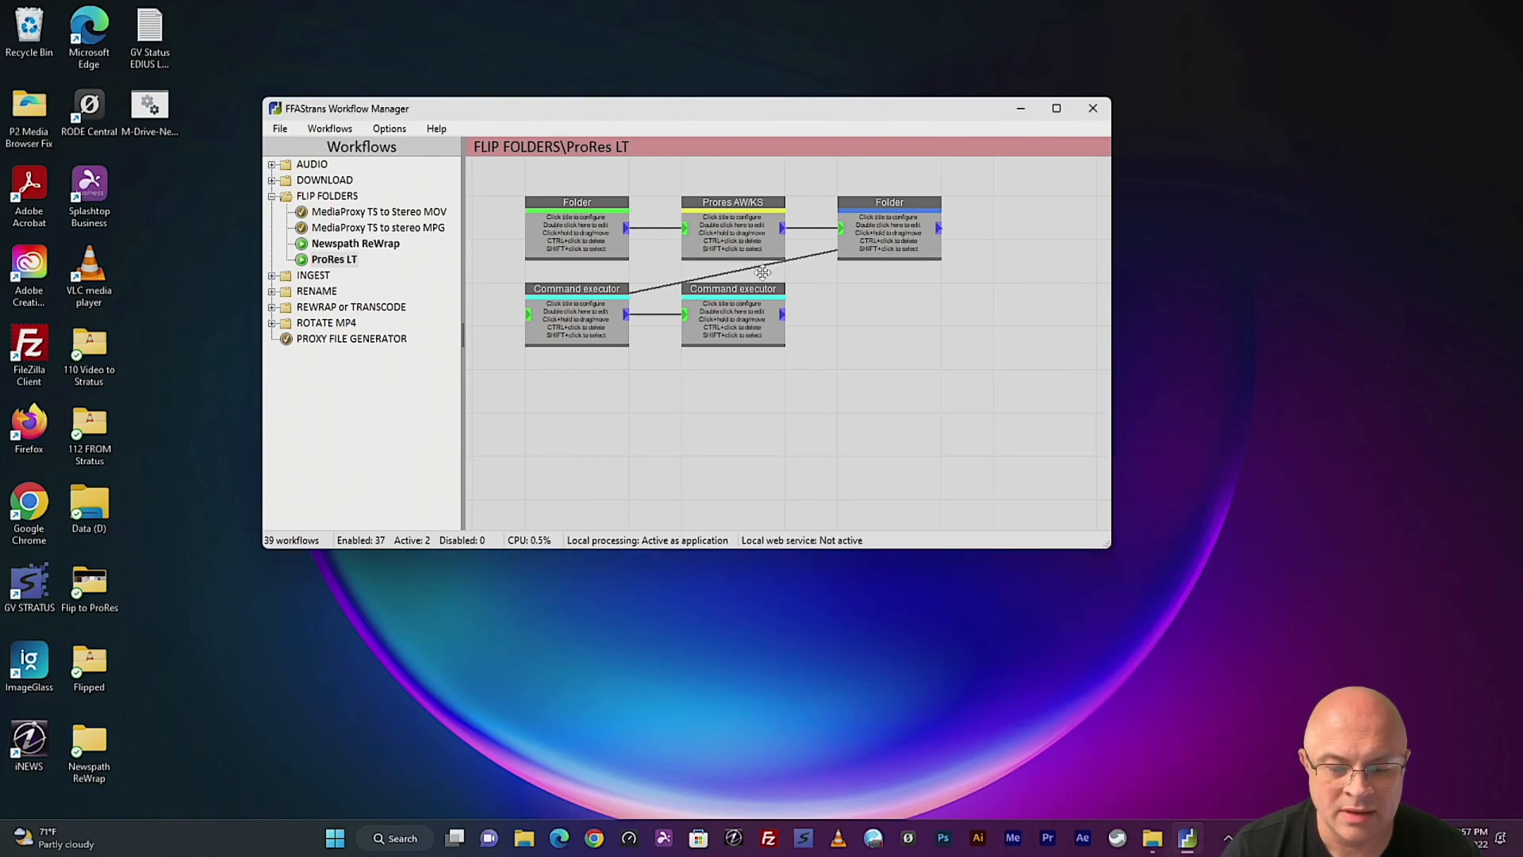
Move both Command executors one column over beneath the encoder and delivery Folder, then return them to their original places
left_click_drag(743, 320, 899, 320)
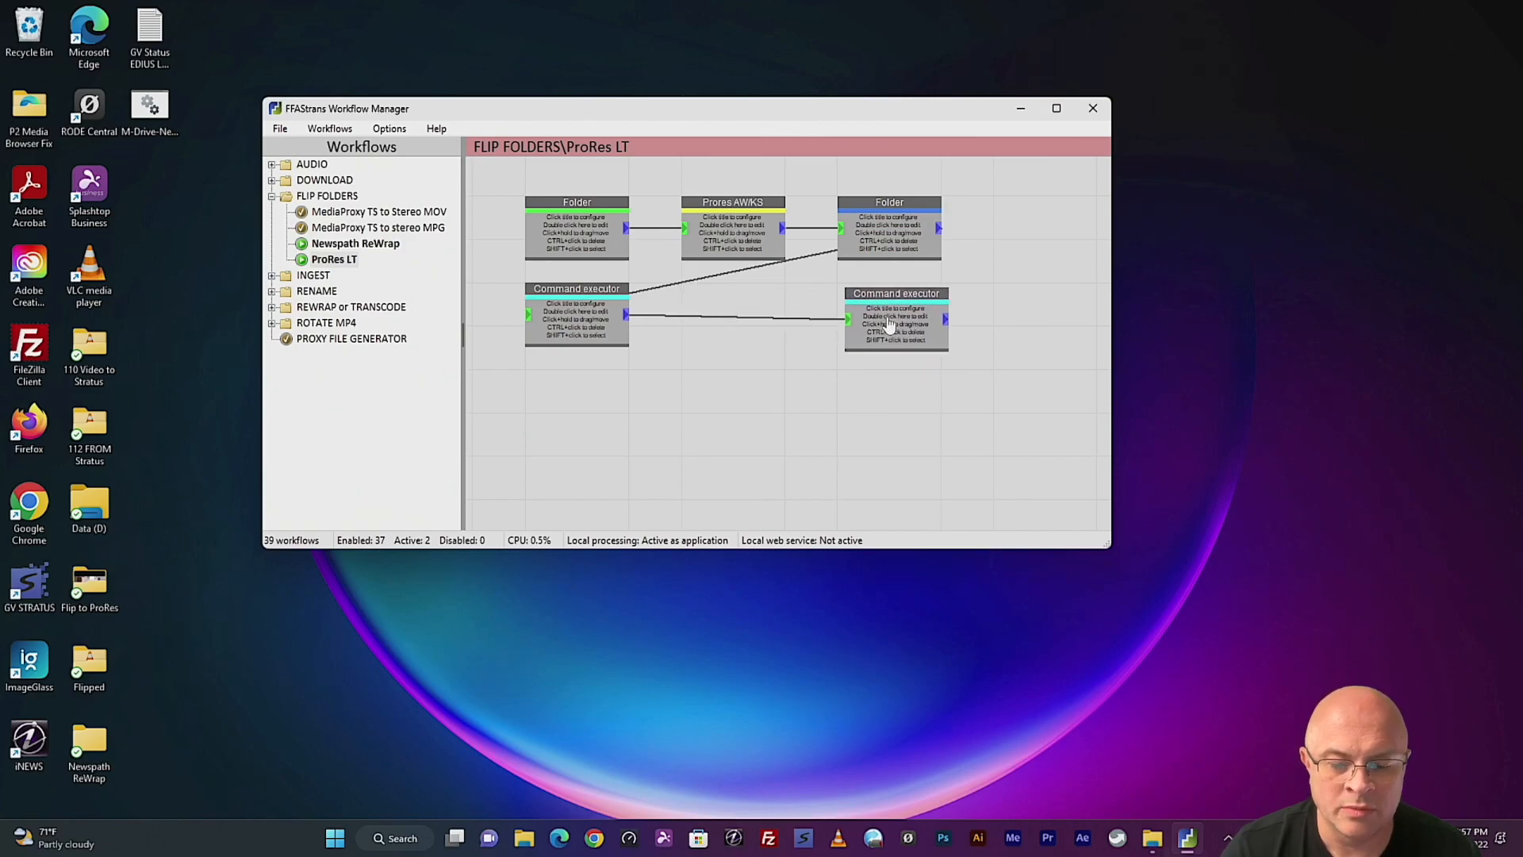
left_click_drag(558, 324, 714, 323)
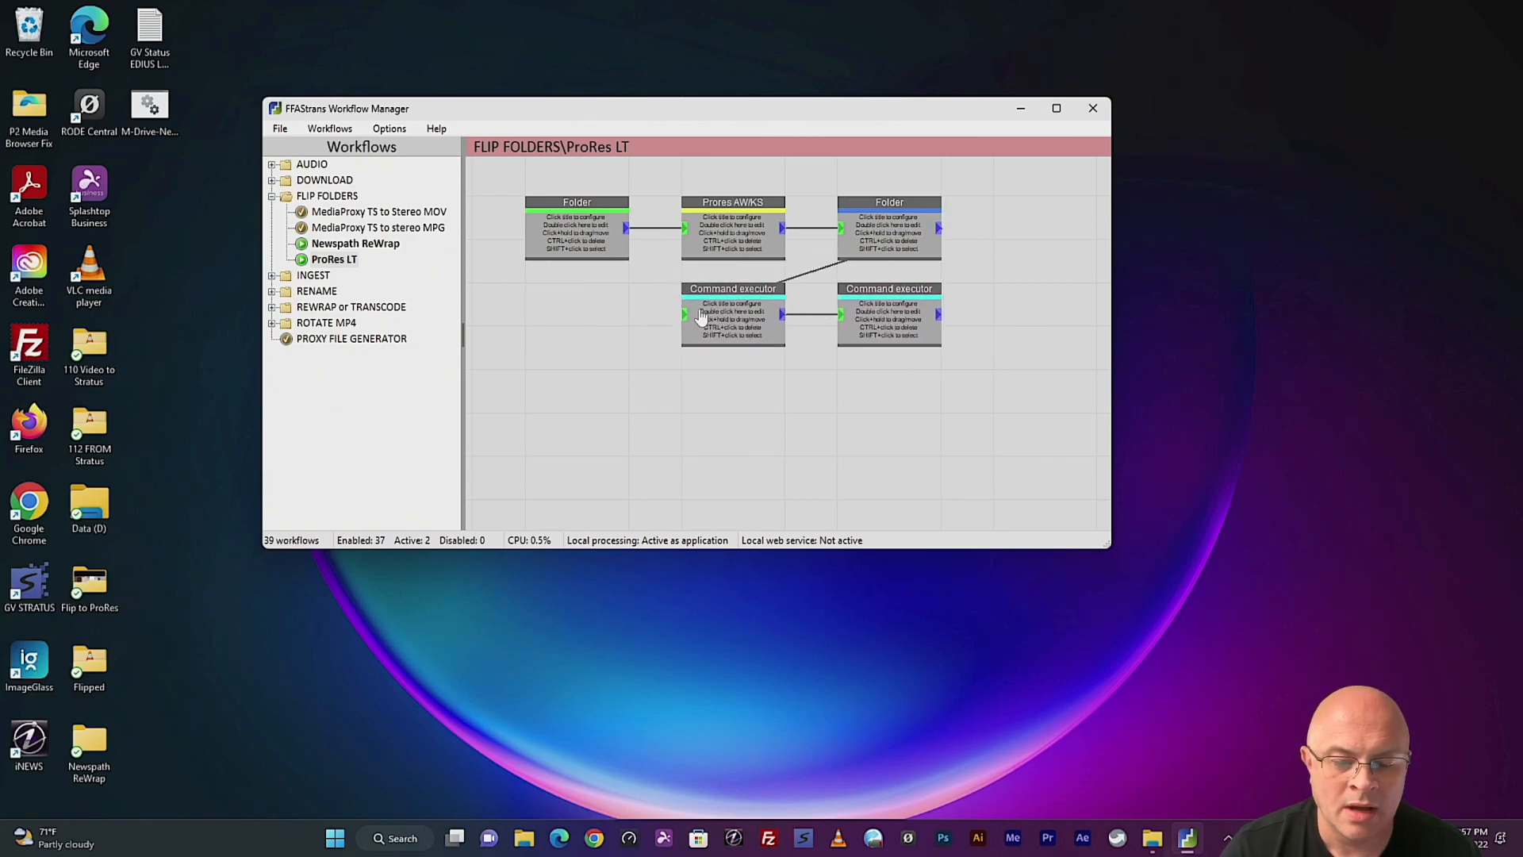
left_click(805, 315)
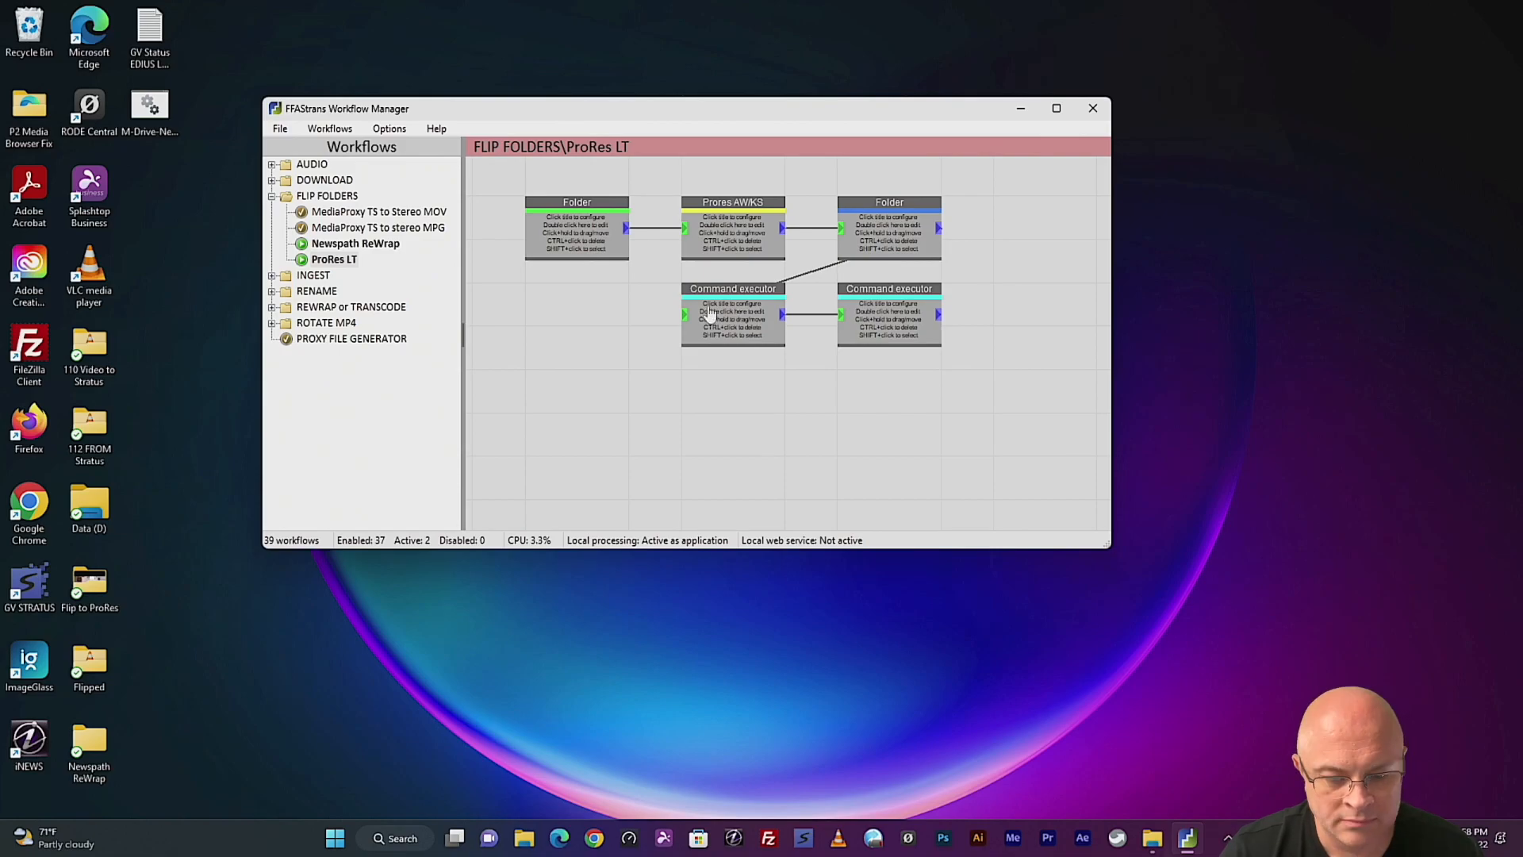
left_click_drag(739, 311, 605, 311)
left_click_drag(886, 324, 728, 331)
Save the ProRes LT workflow
right_click(766, 425)
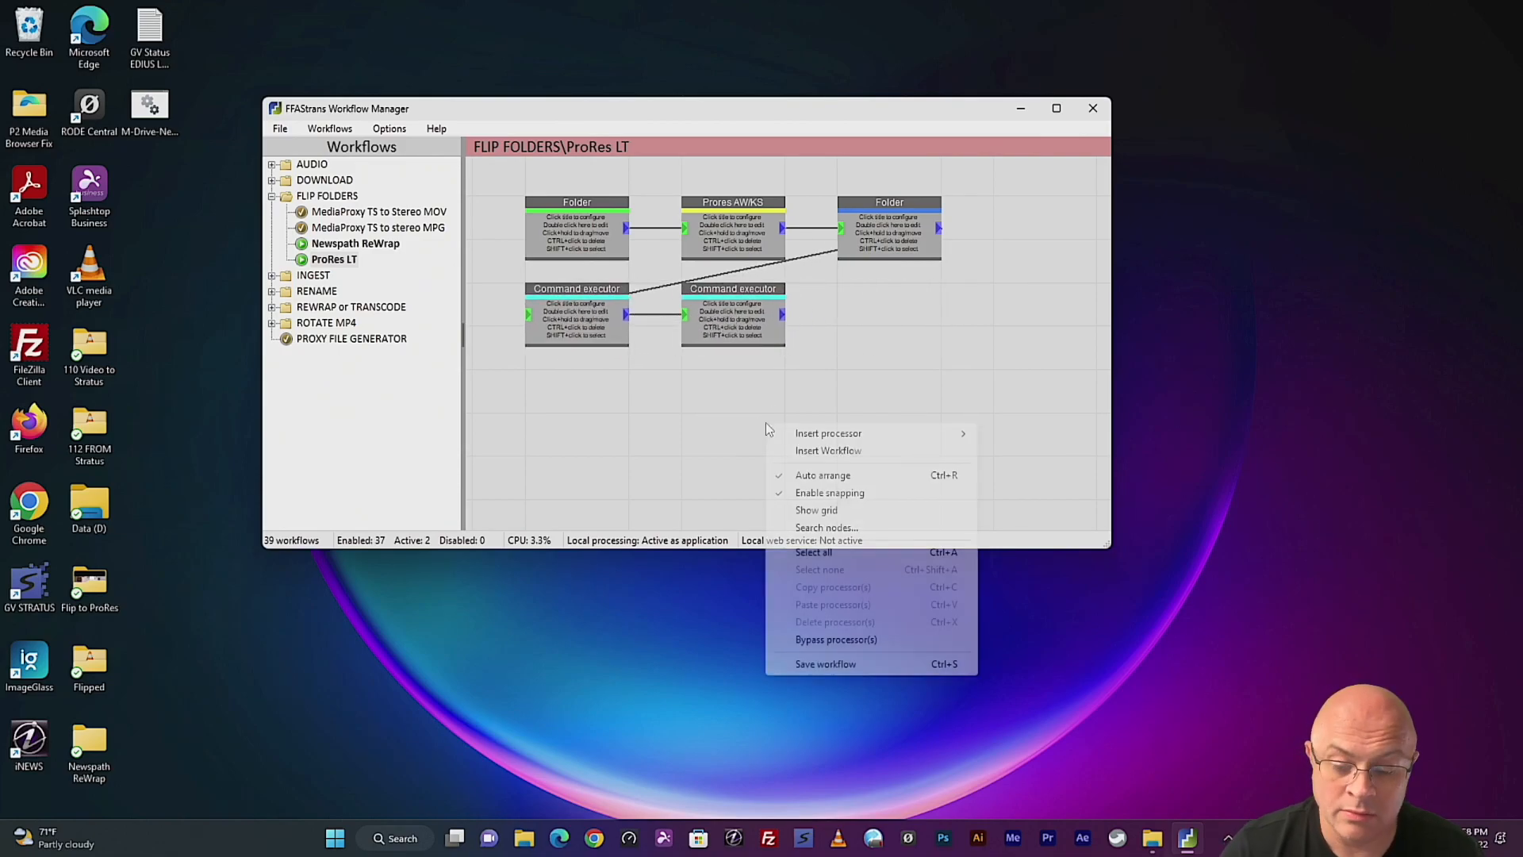
left_click(804, 664)
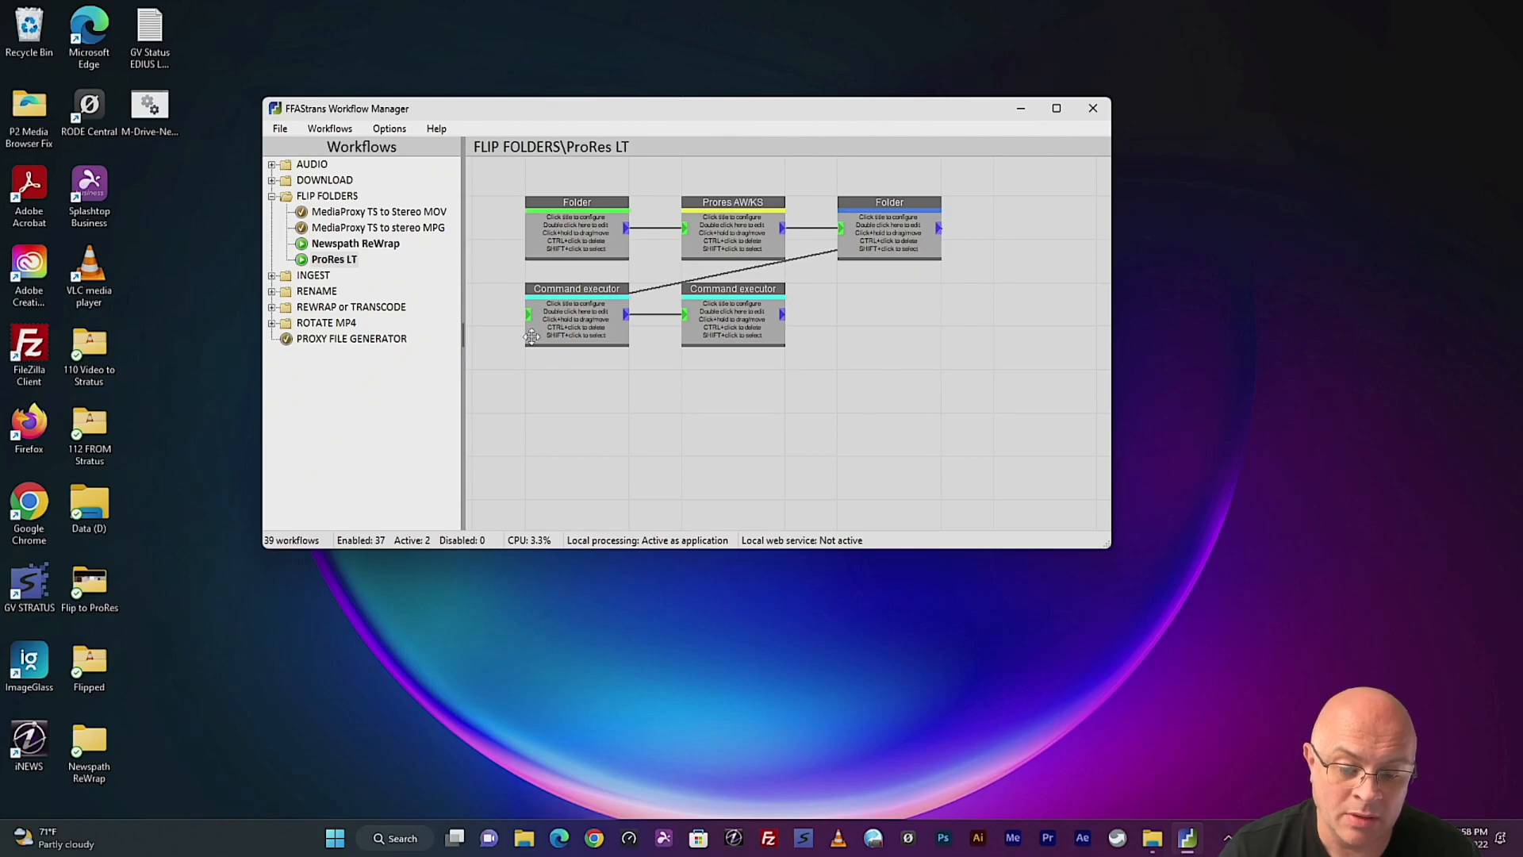
Stop and restart the ProRes LT workflow, then collapse the FLIP FOLDERS group
left_click(334, 261)
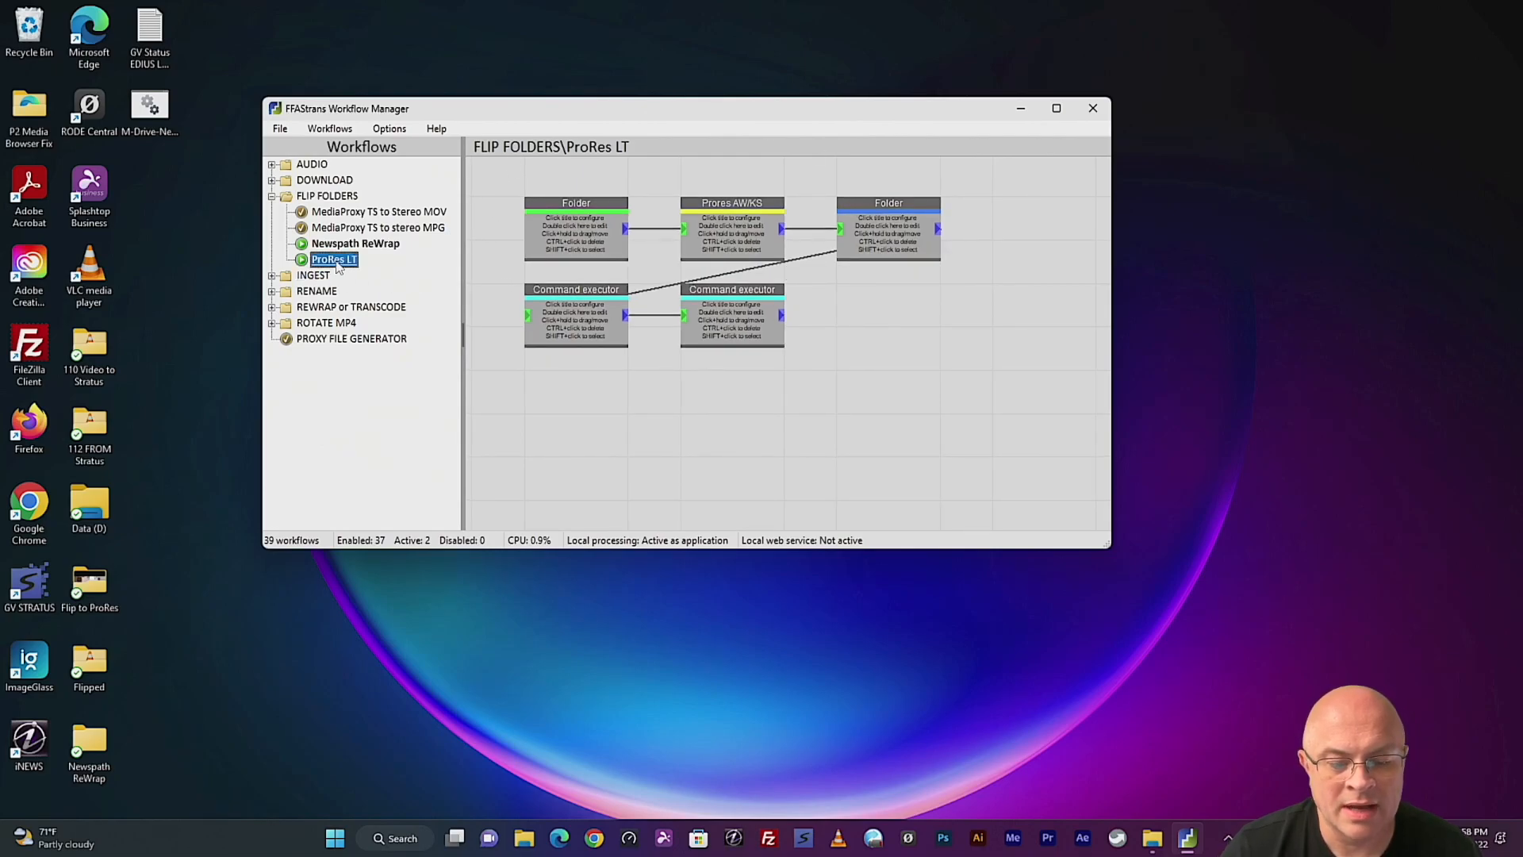
right_click(337, 267)
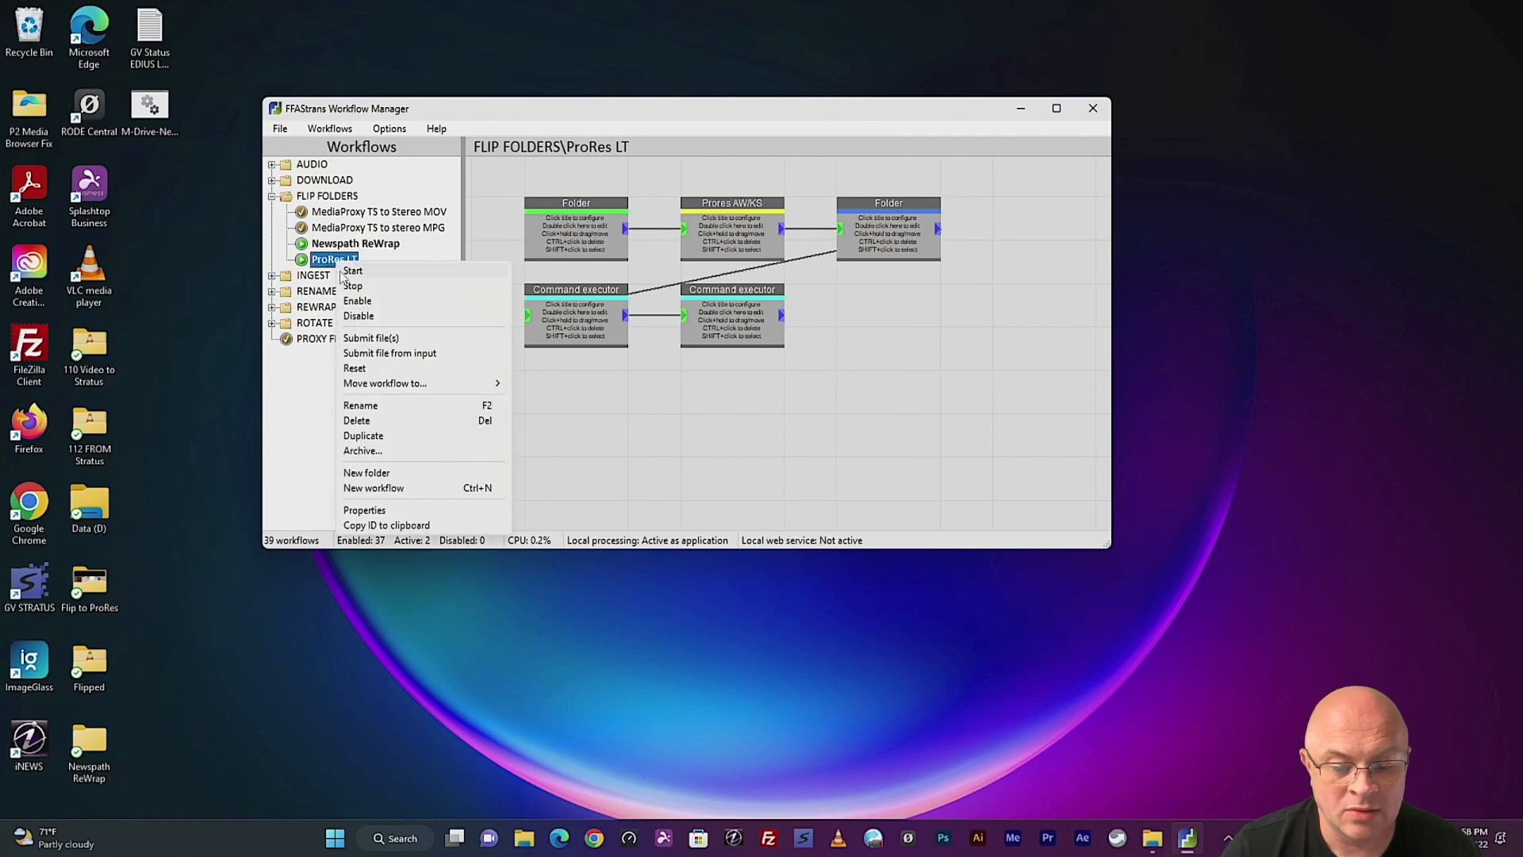
left_click(349, 286)
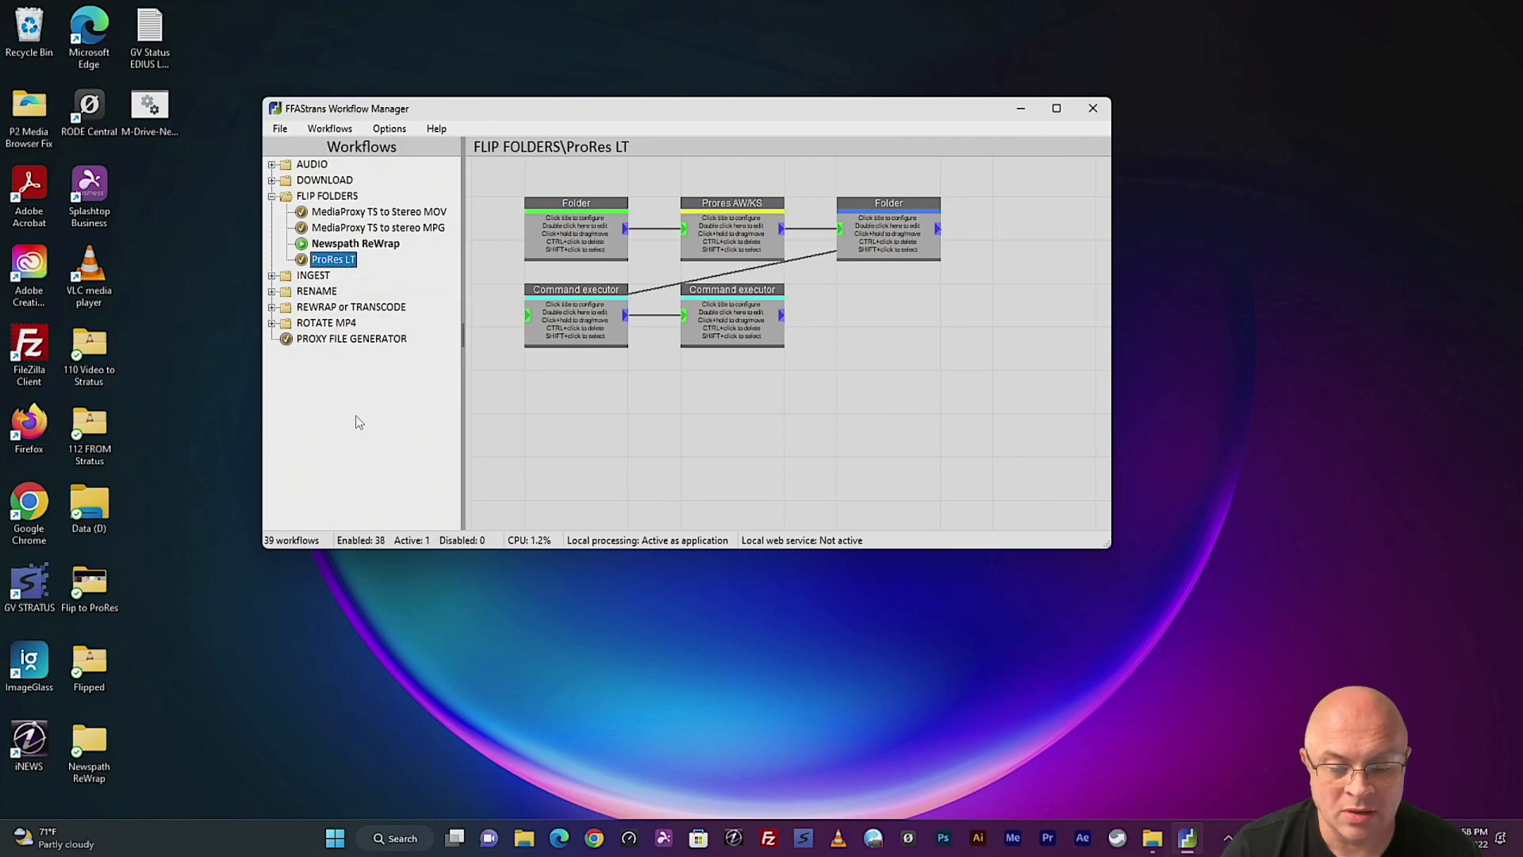
right_click(339, 262)
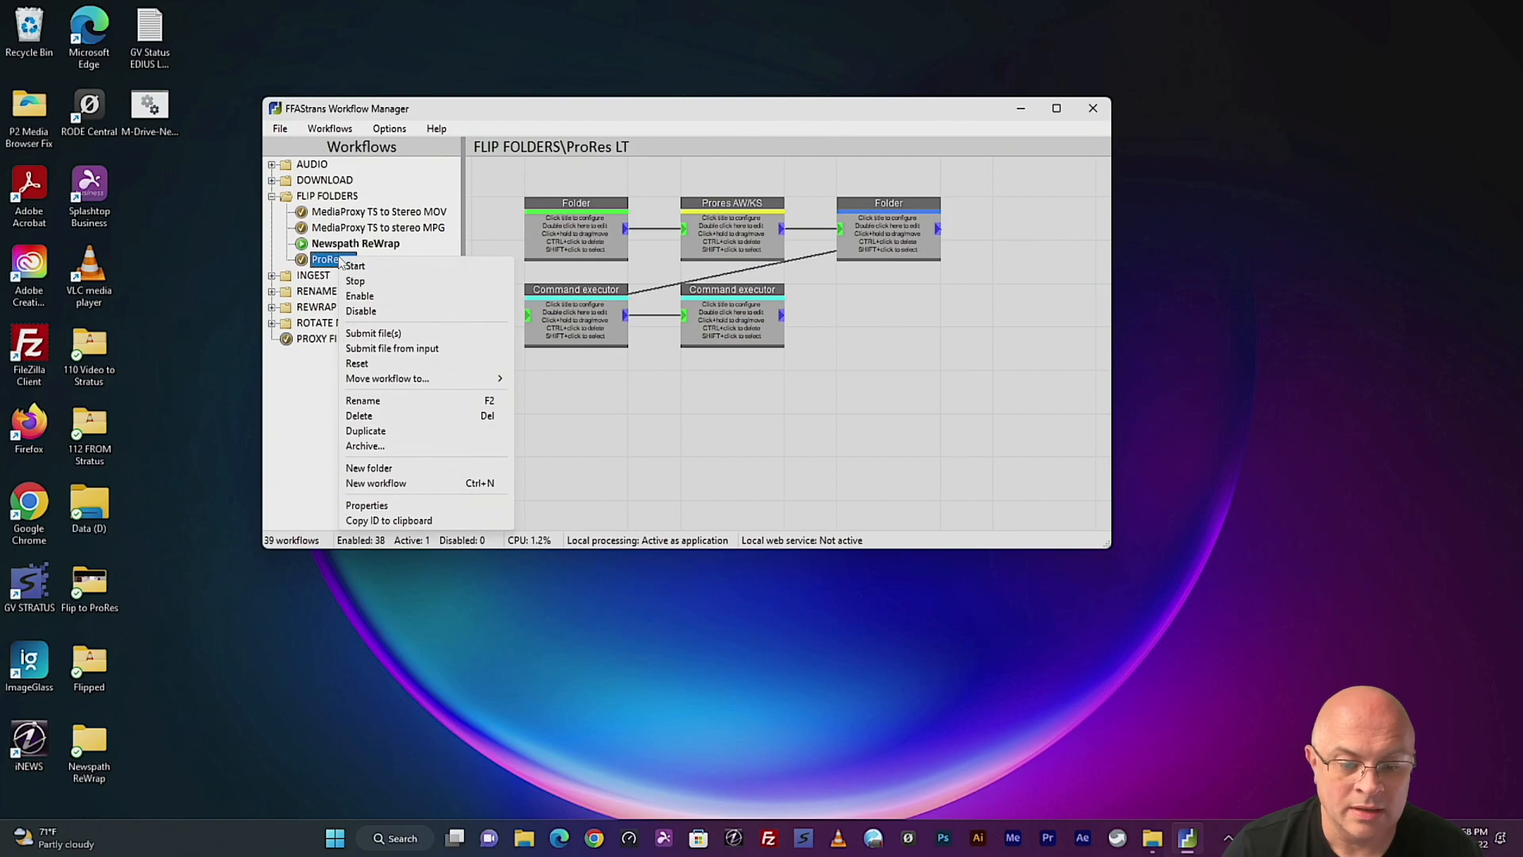
left_click(350, 267)
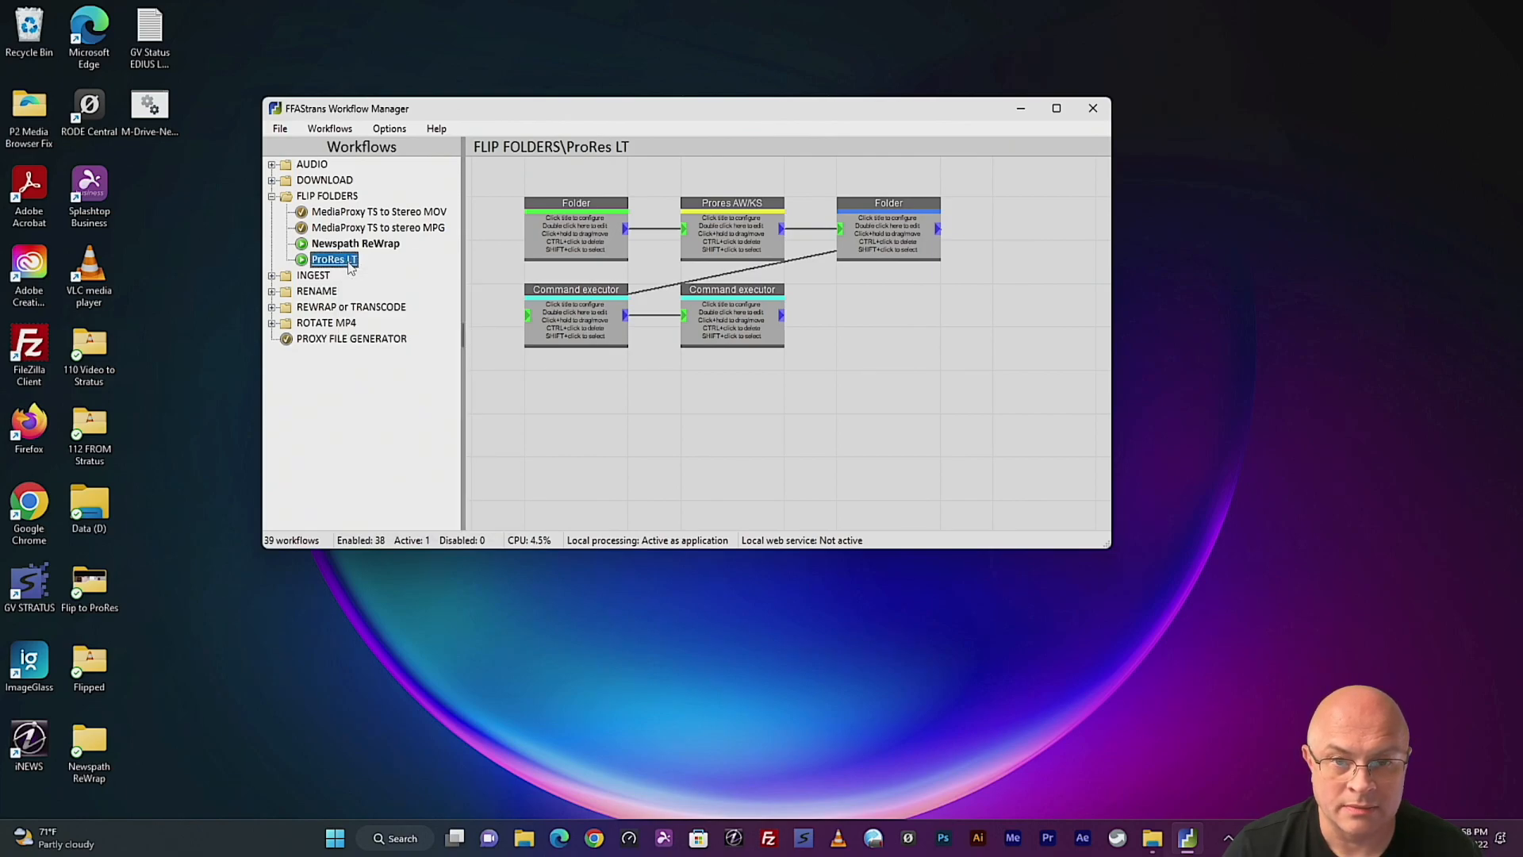
left_click(272, 197)
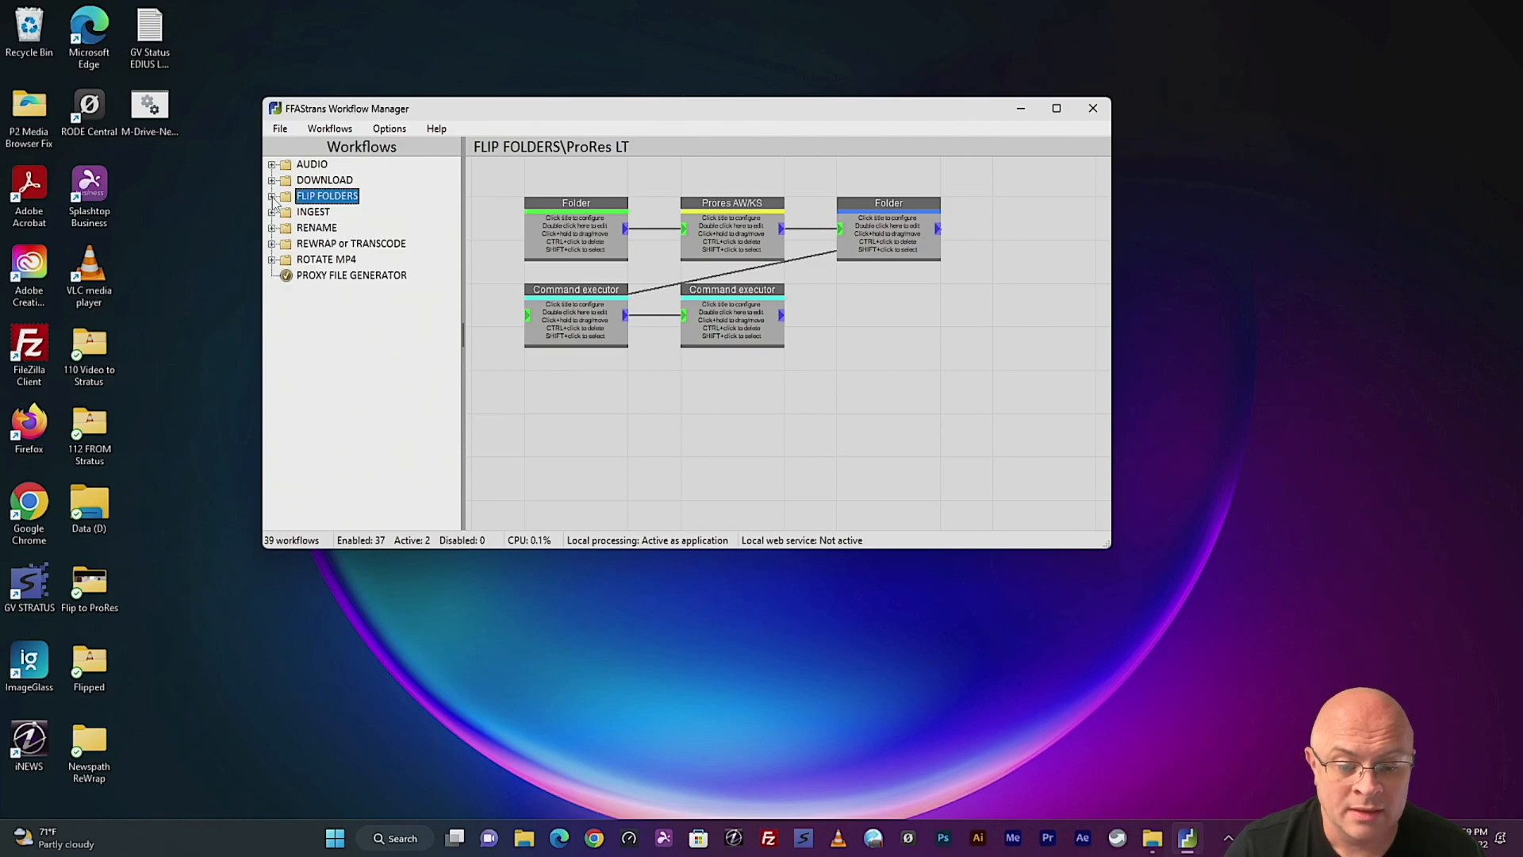
Minimize the Workflow Manager, put Surveillance.avi from the _Test Clips folder into the Flip to ProRes watch folder, and close the file window
left_click(1025, 108)
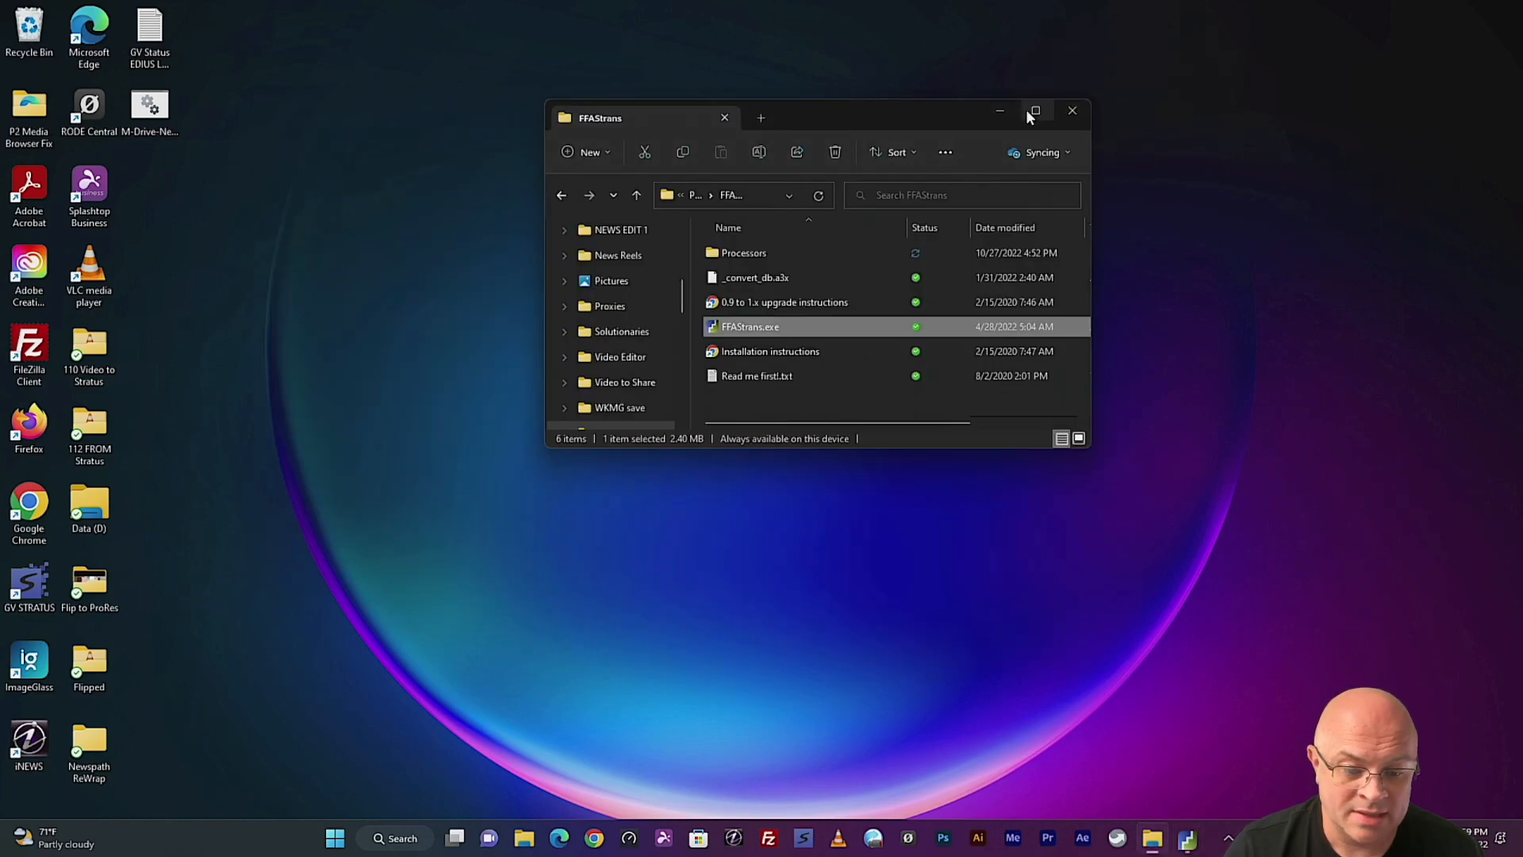
mouse_move(1025, 108)
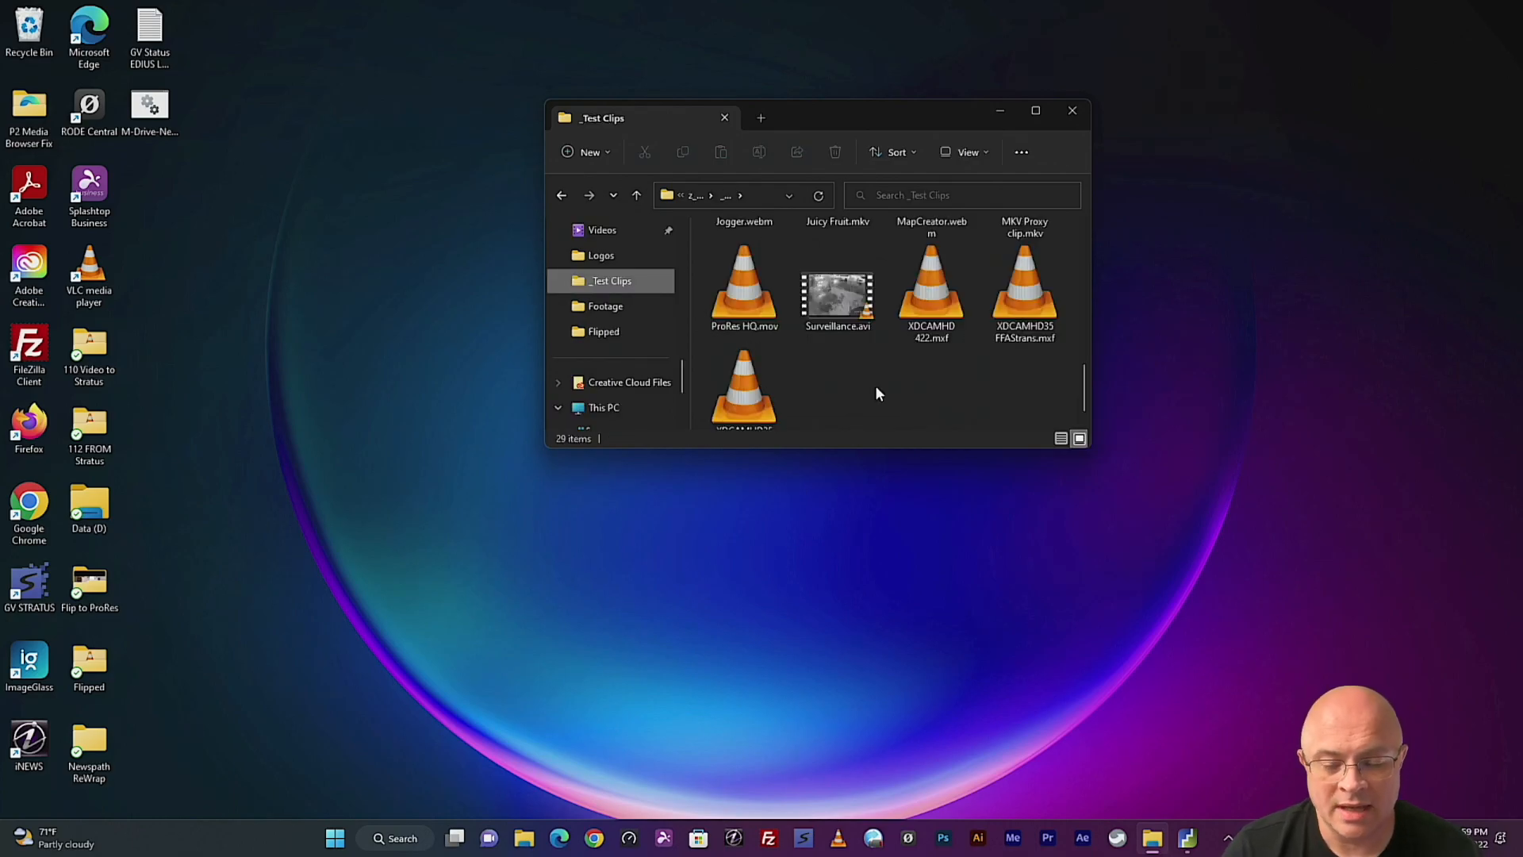
left_click(831, 300)
left_click_drag(830, 300, 98, 594)
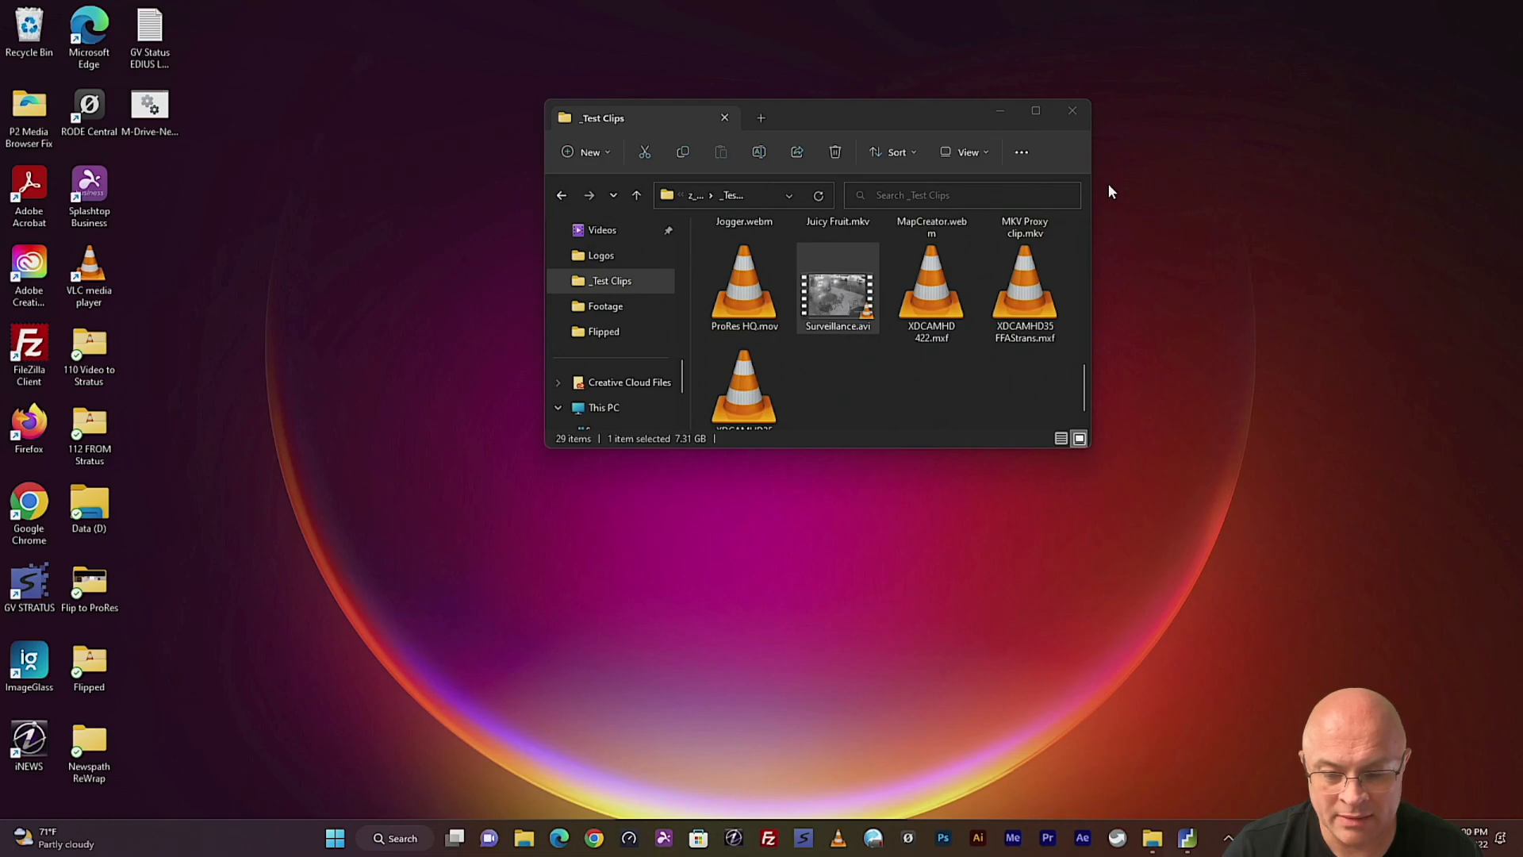
left_click(1071, 111)
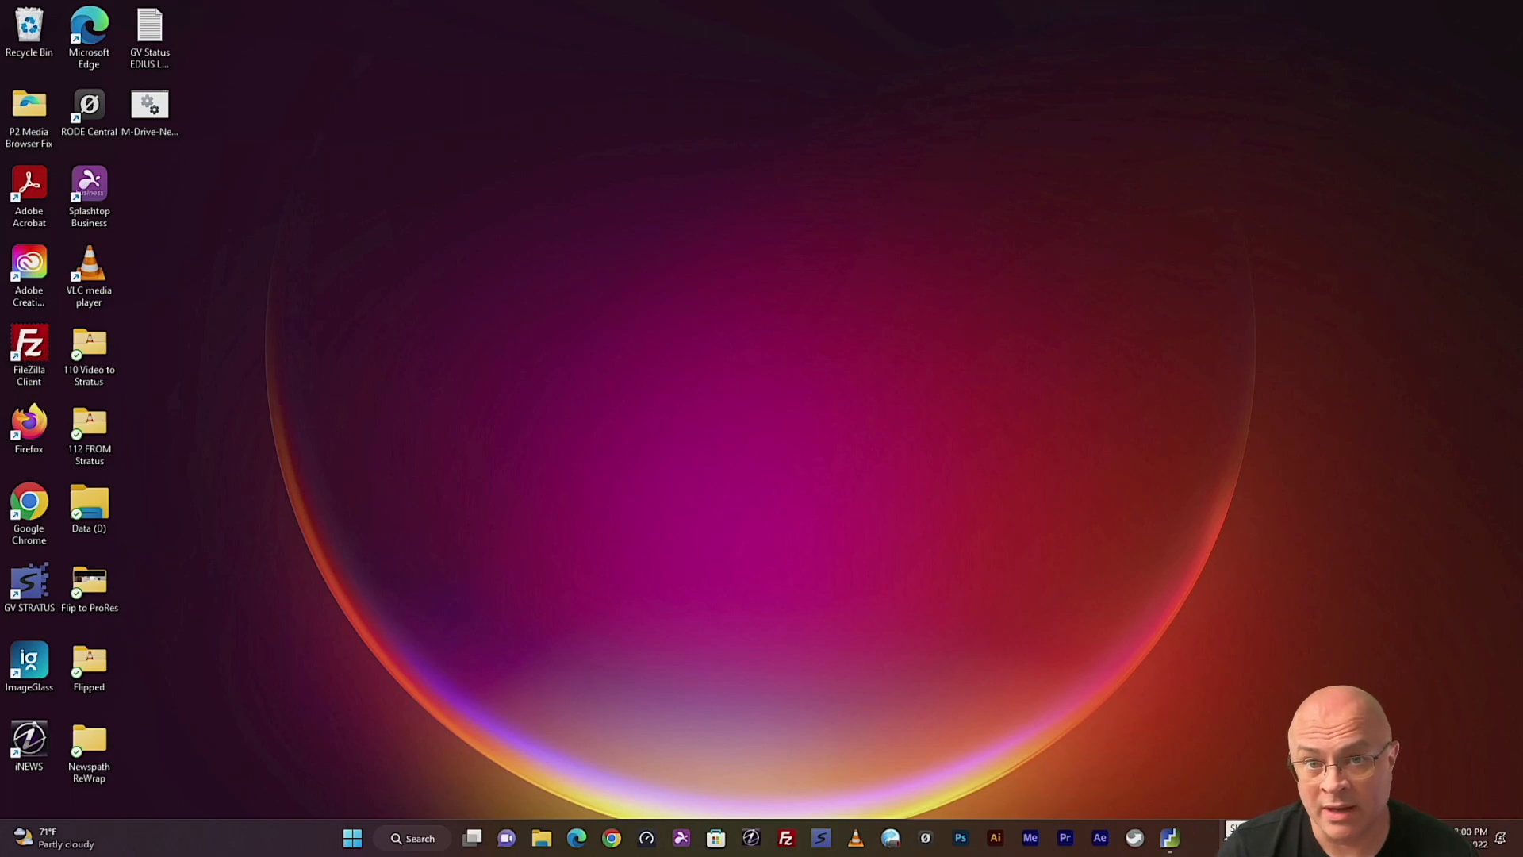
Open the FFAStrans status monitor, follow the Surveillance.avi job until it finishes, then close the monitor
left_click(1228, 838)
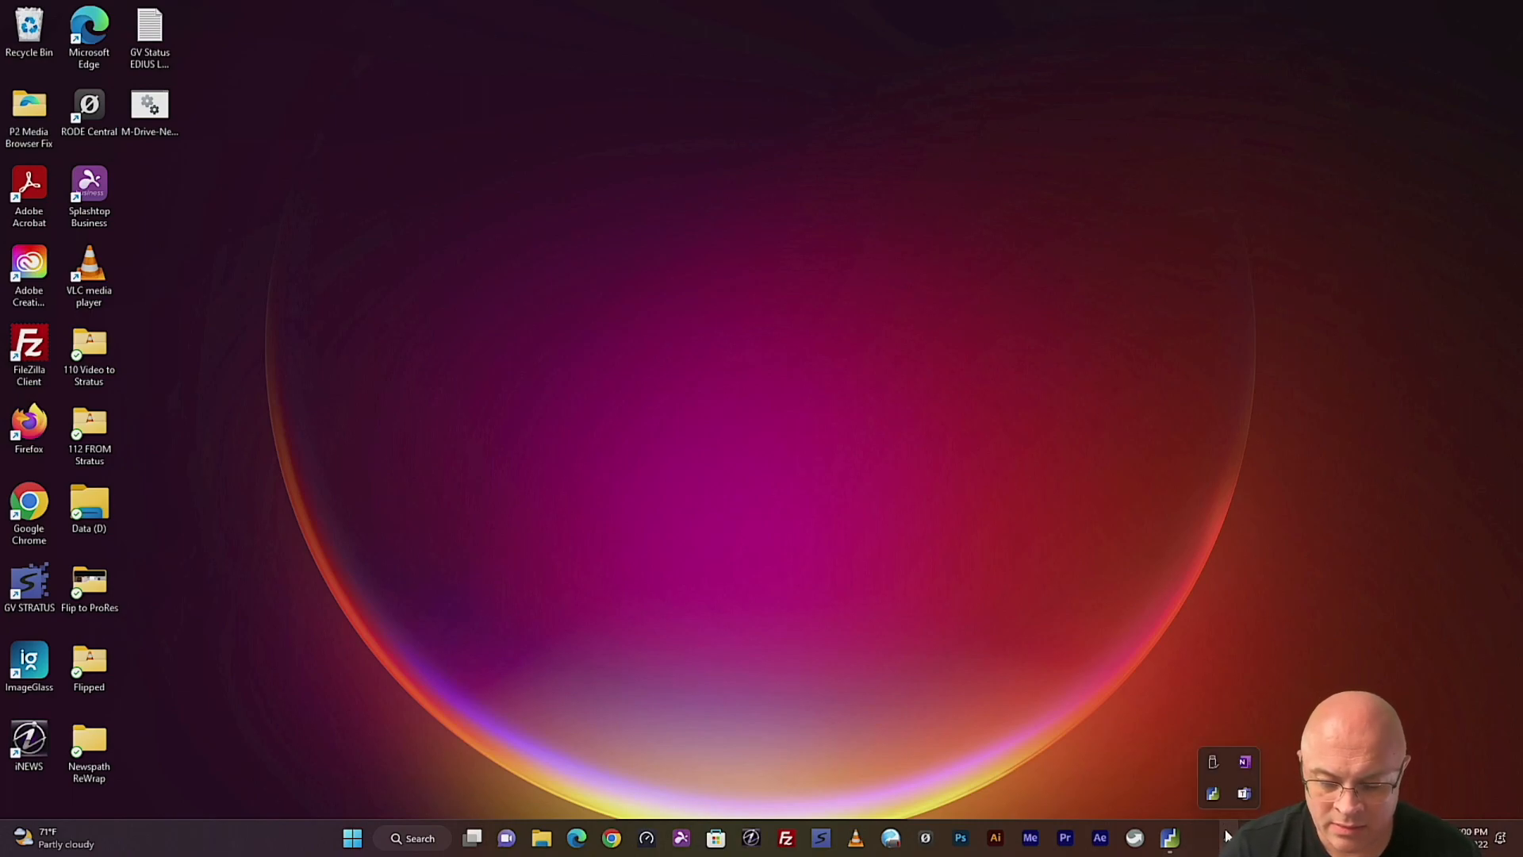
left_click(1134, 745)
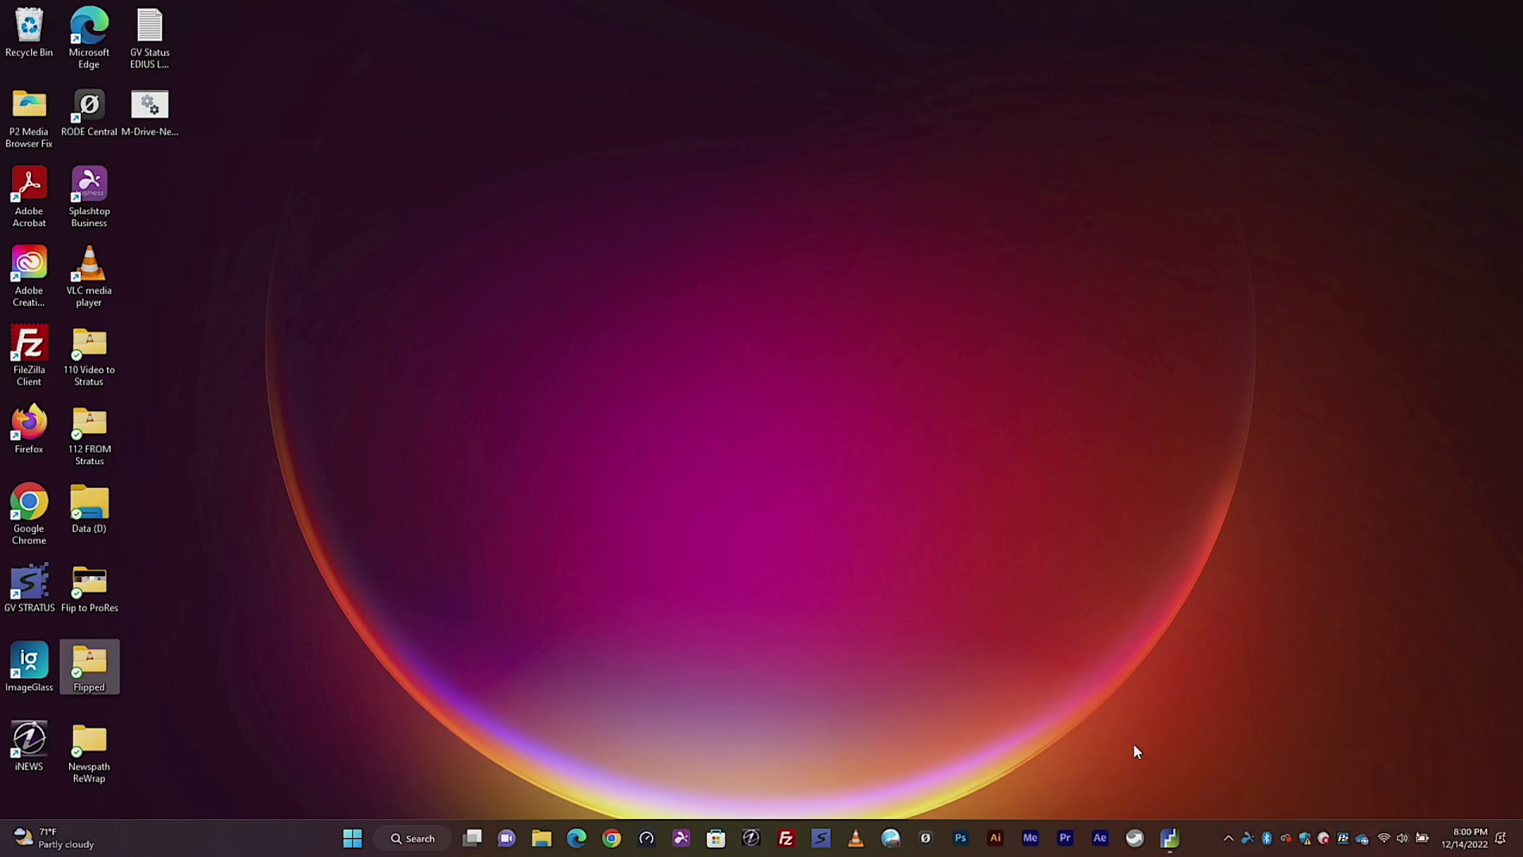
left_click(1228, 841)
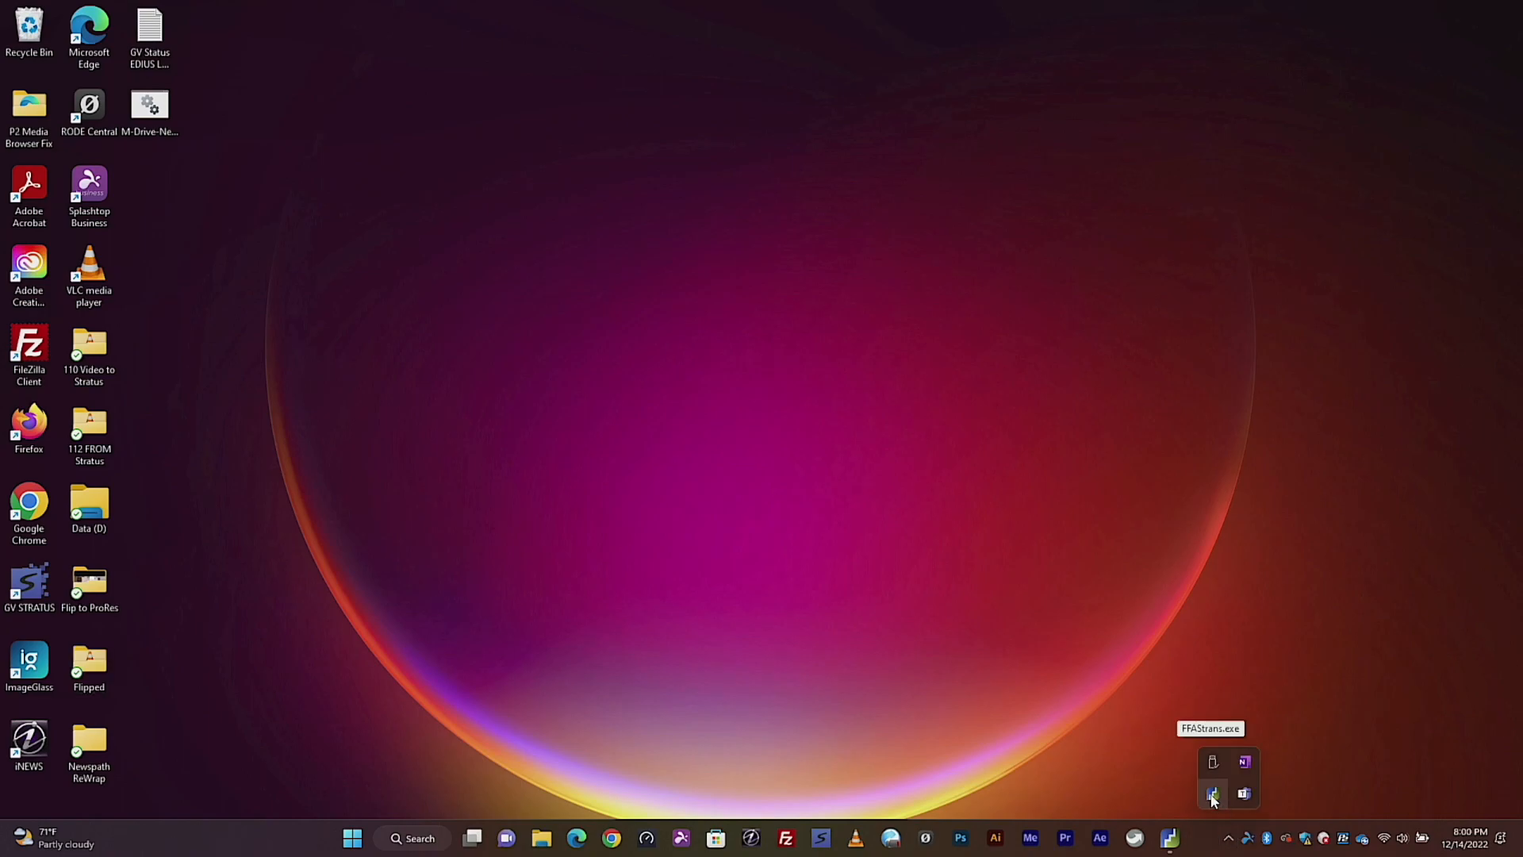
right_click(1212, 796)
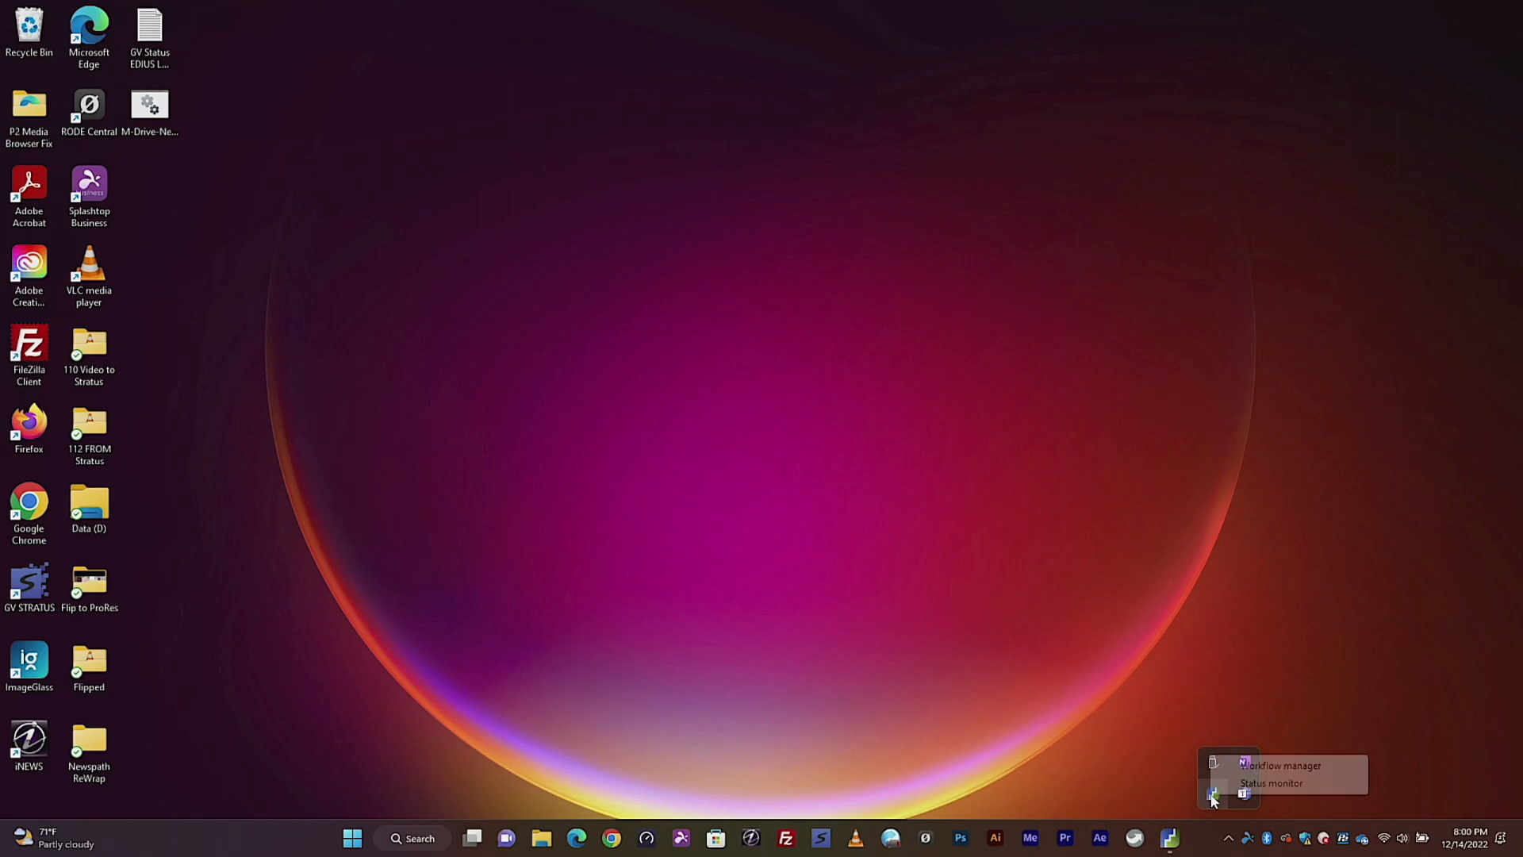
left_click(1231, 786)
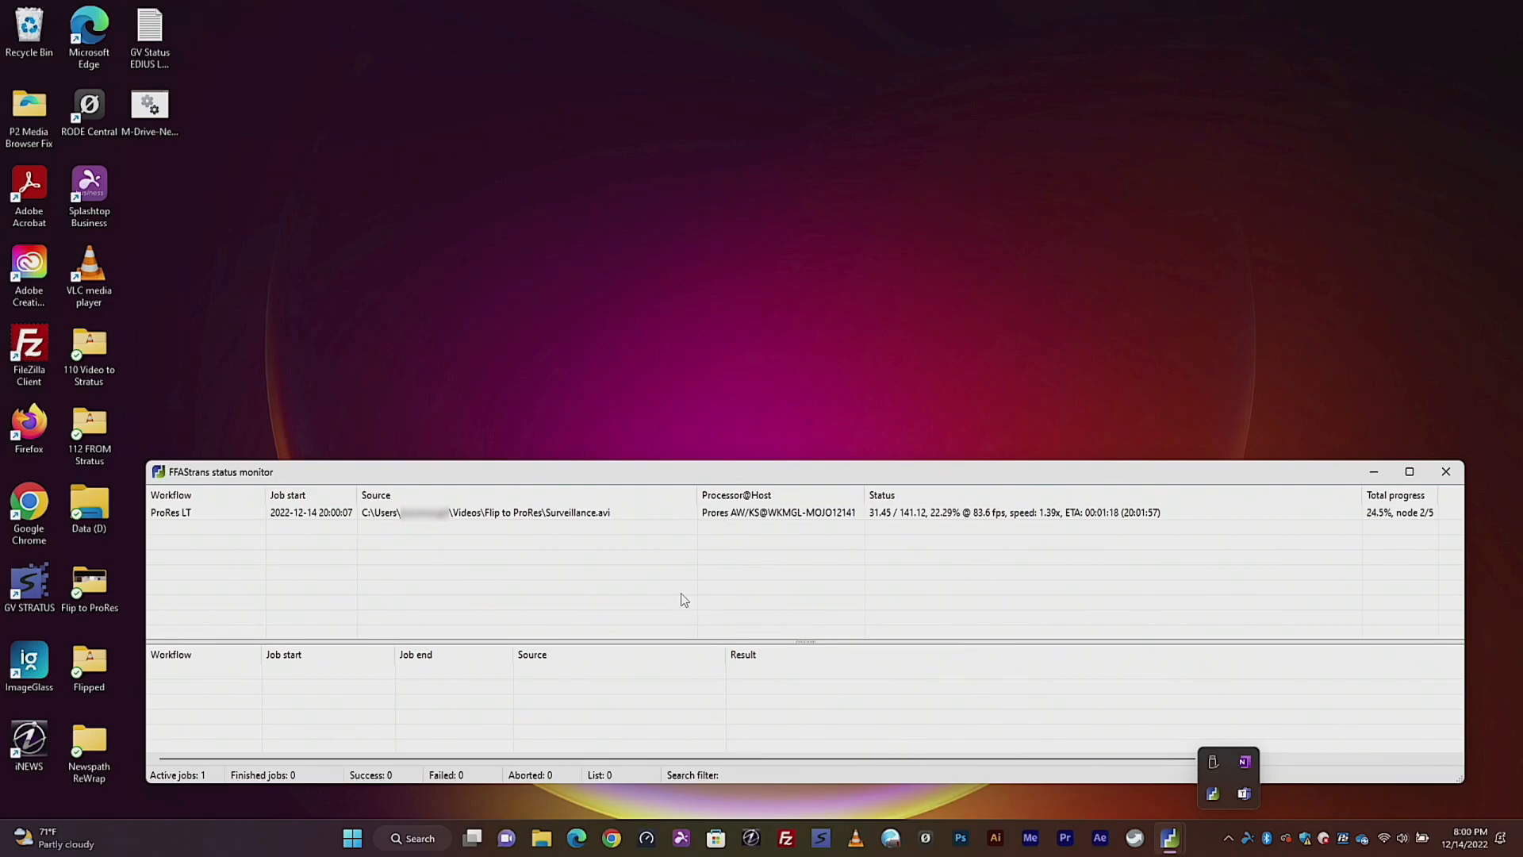
left_click(1118, 569)
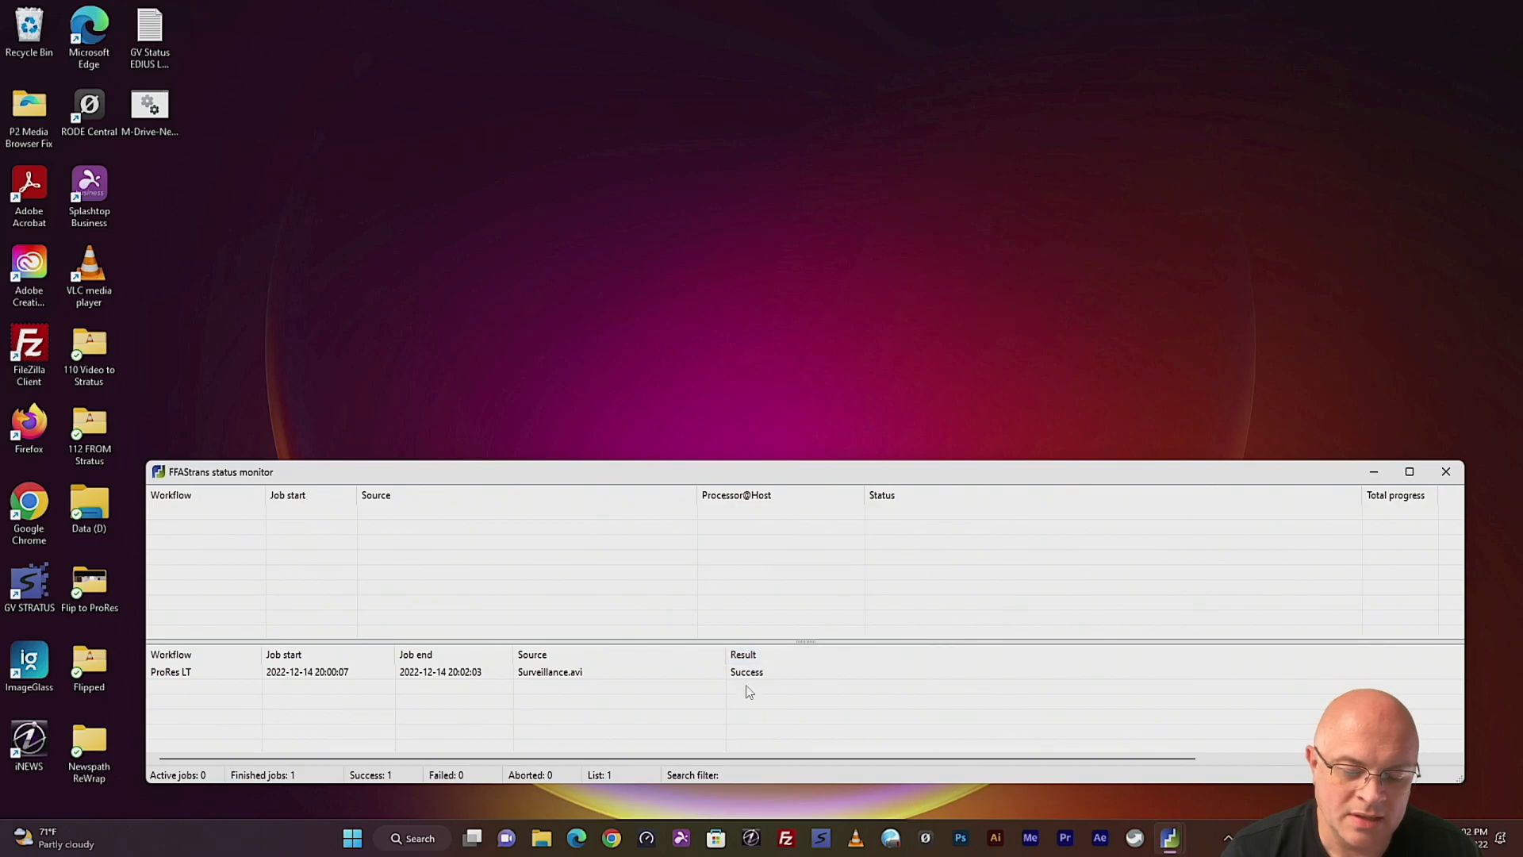
left_click(1446, 471)
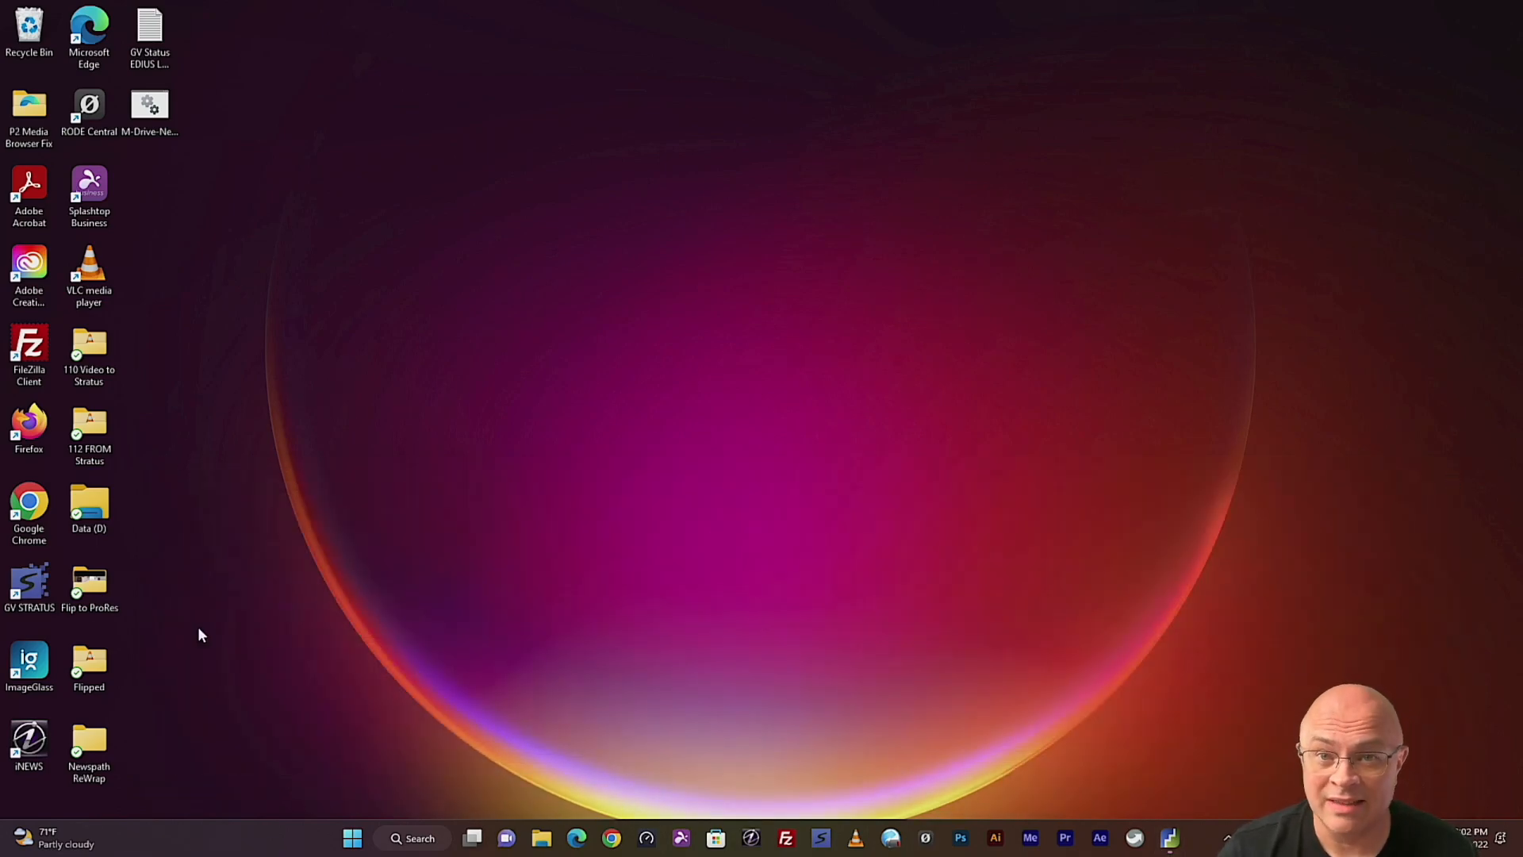
Open the Flipped output folder and play the converted Surveillance.mov
double_click(89, 673)
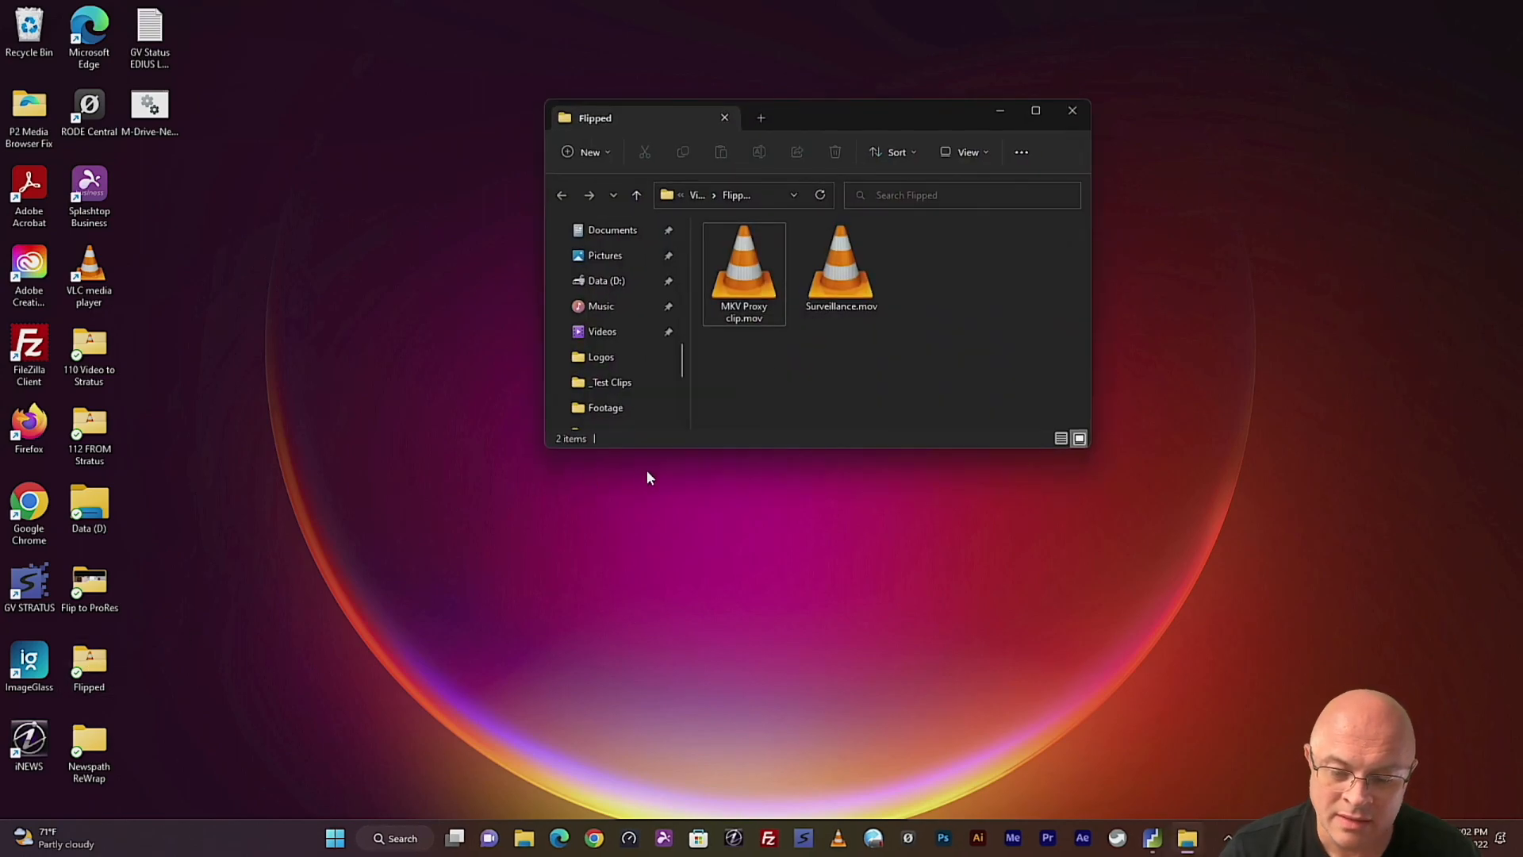
double_click(835, 274)
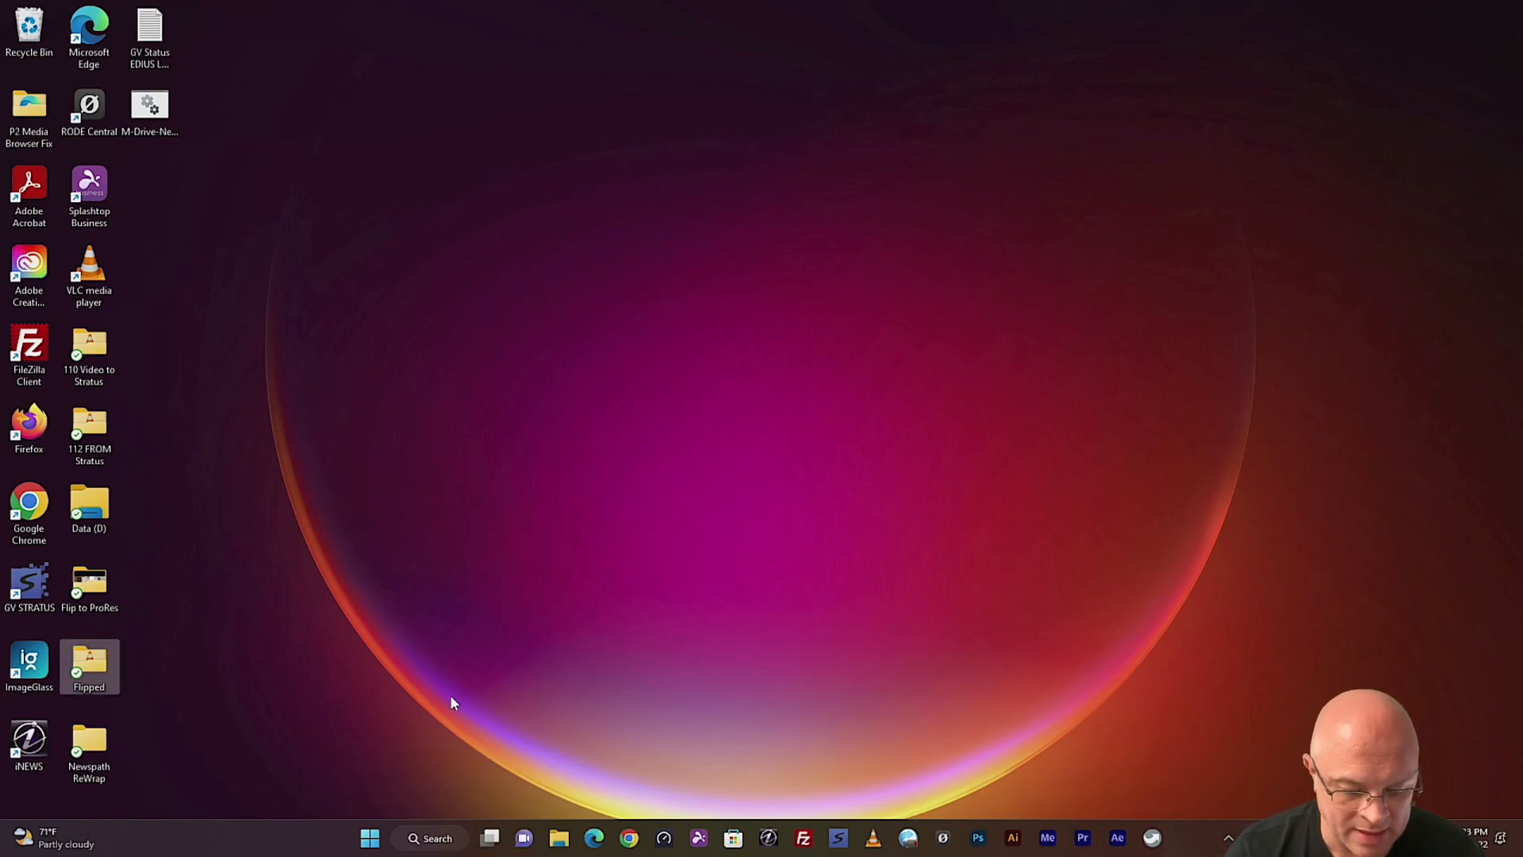
Open the Windows Startup folder by running shell:startup, and widen its window to show the shortcut details
key("super+r")
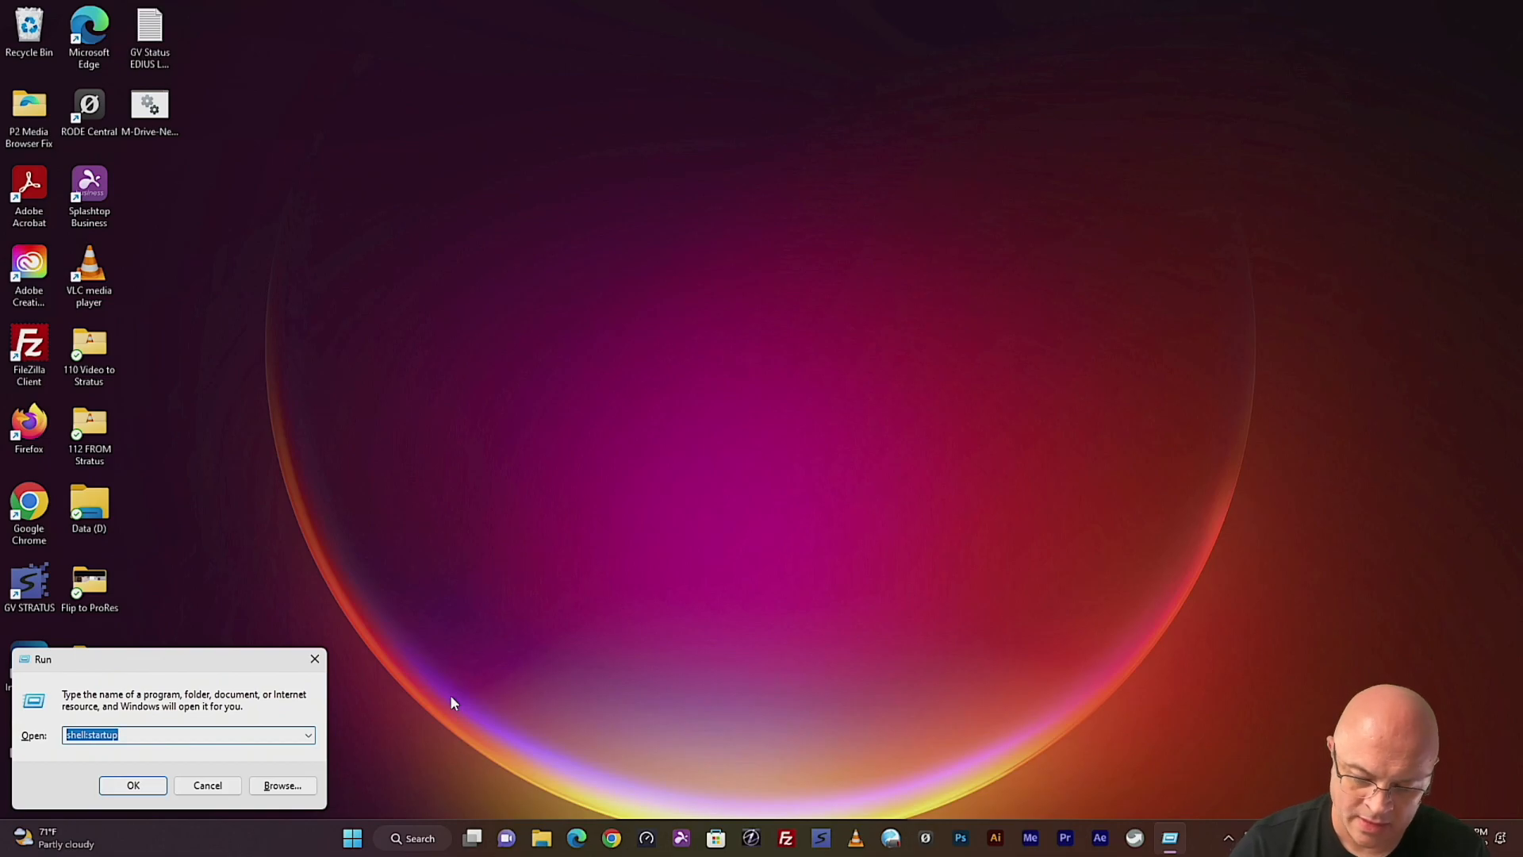
key("Return")
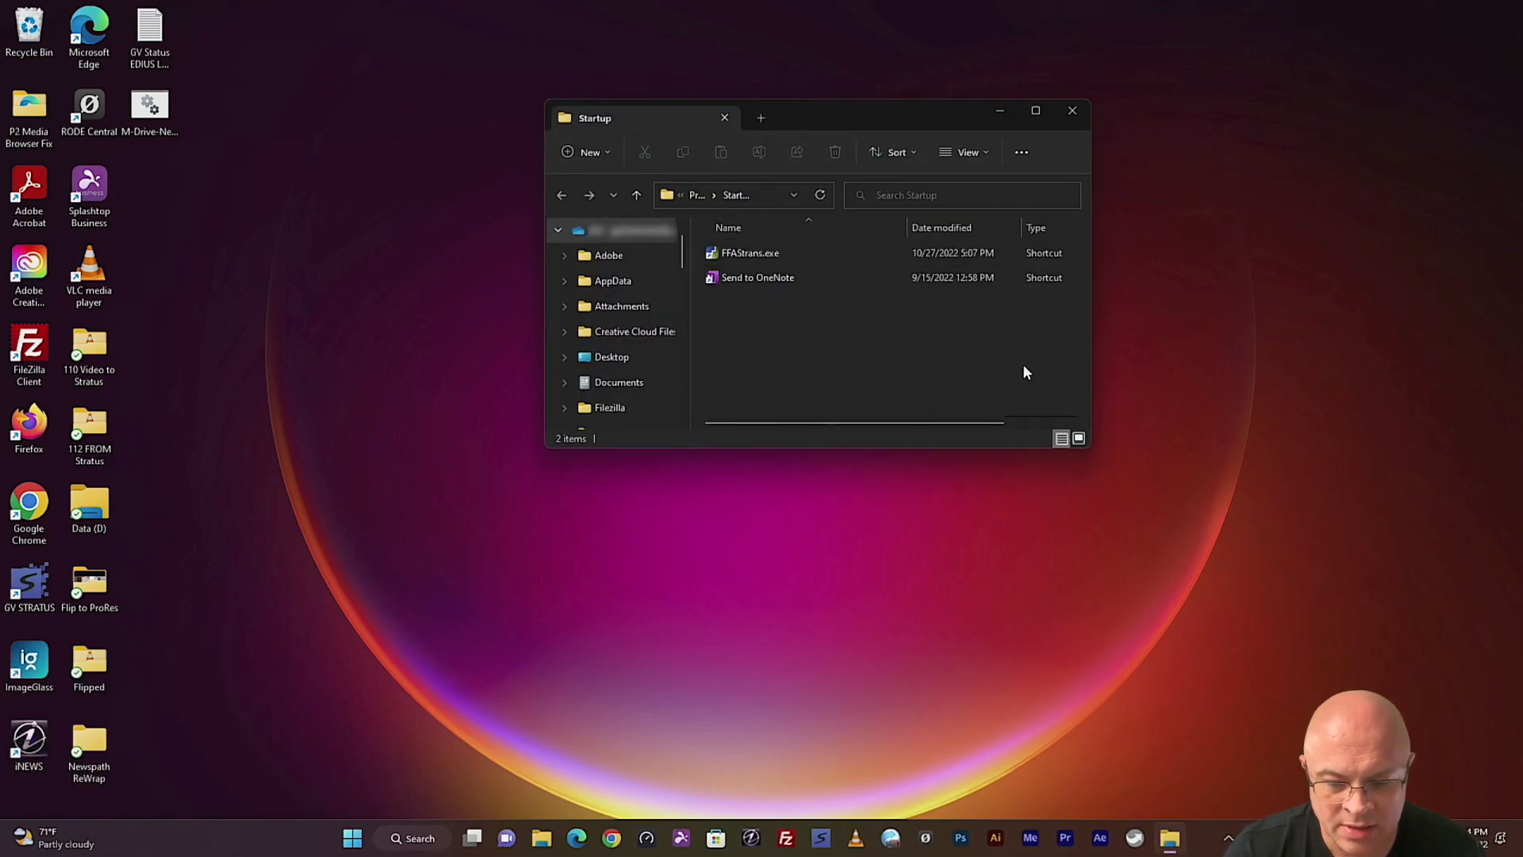
left_click_drag(1091, 439, 1248, 509)
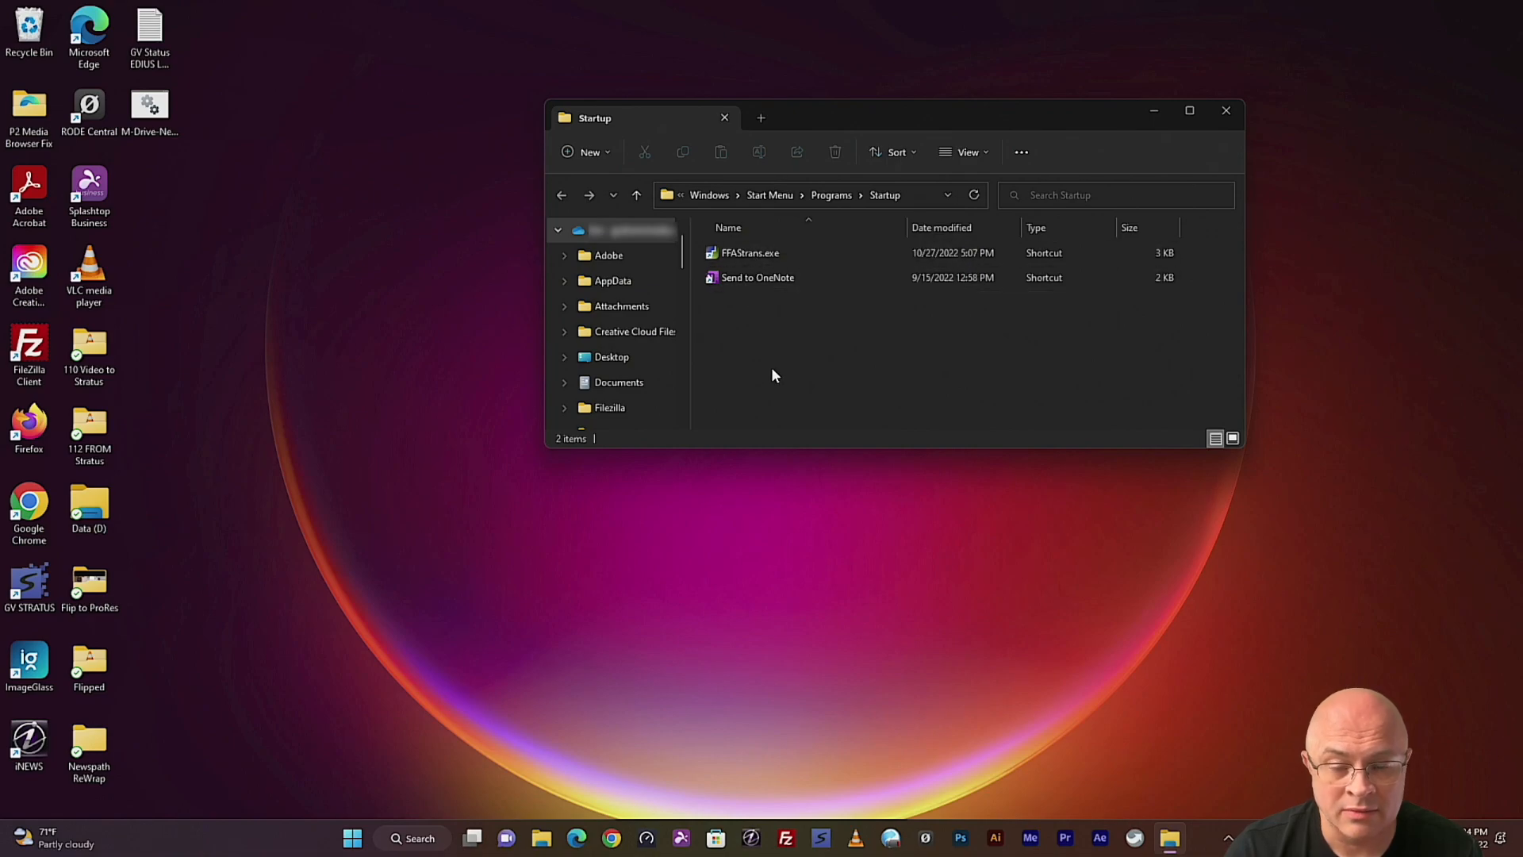
Open the Create Shortcut wizard from the Startup folder, then cancel it and close the folder
right_click(778, 343)
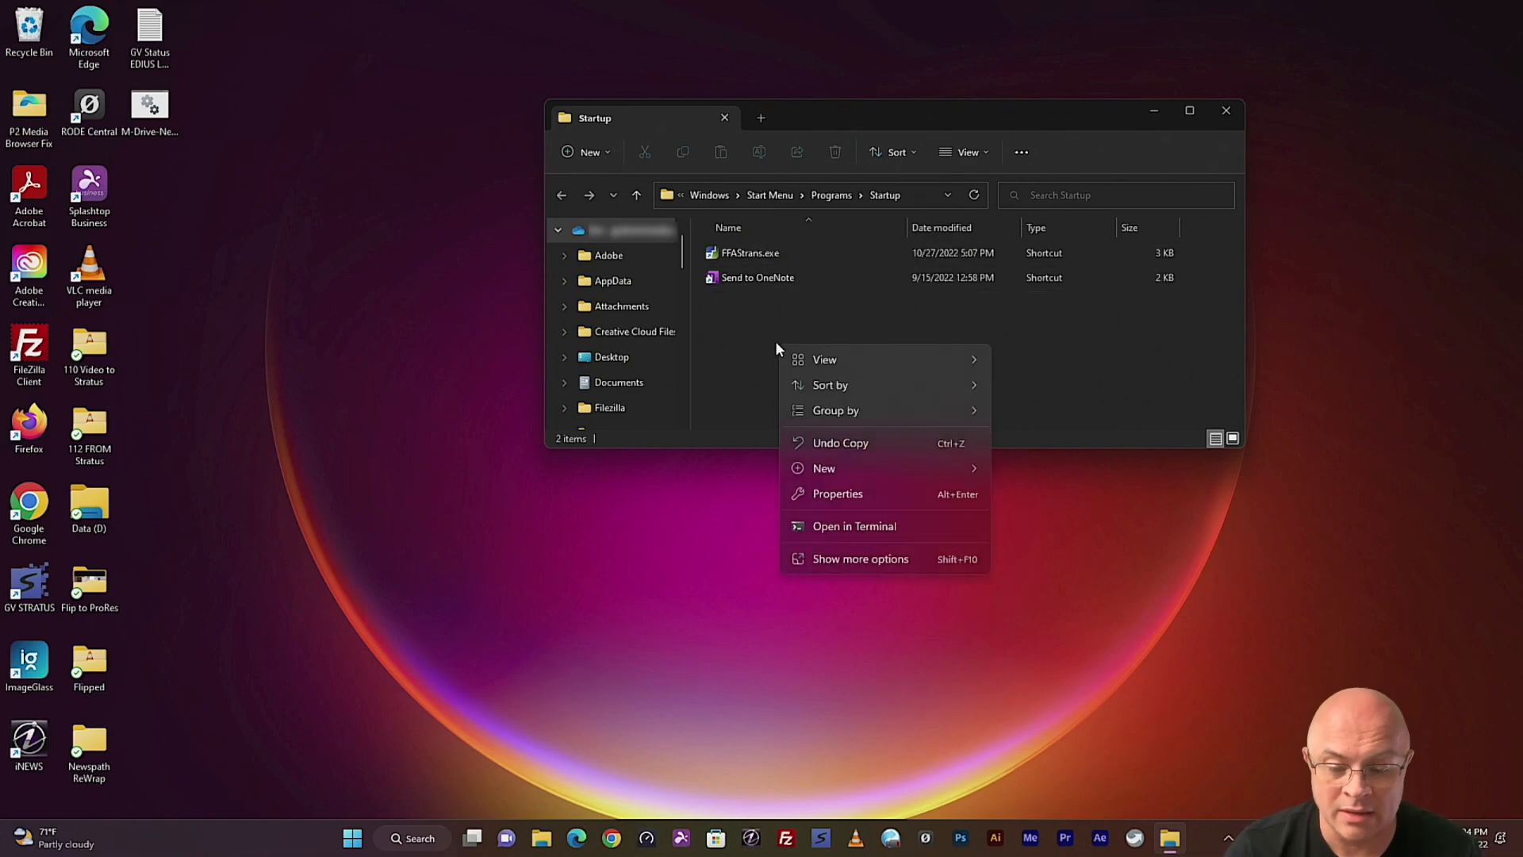
mouse_move(893, 462)
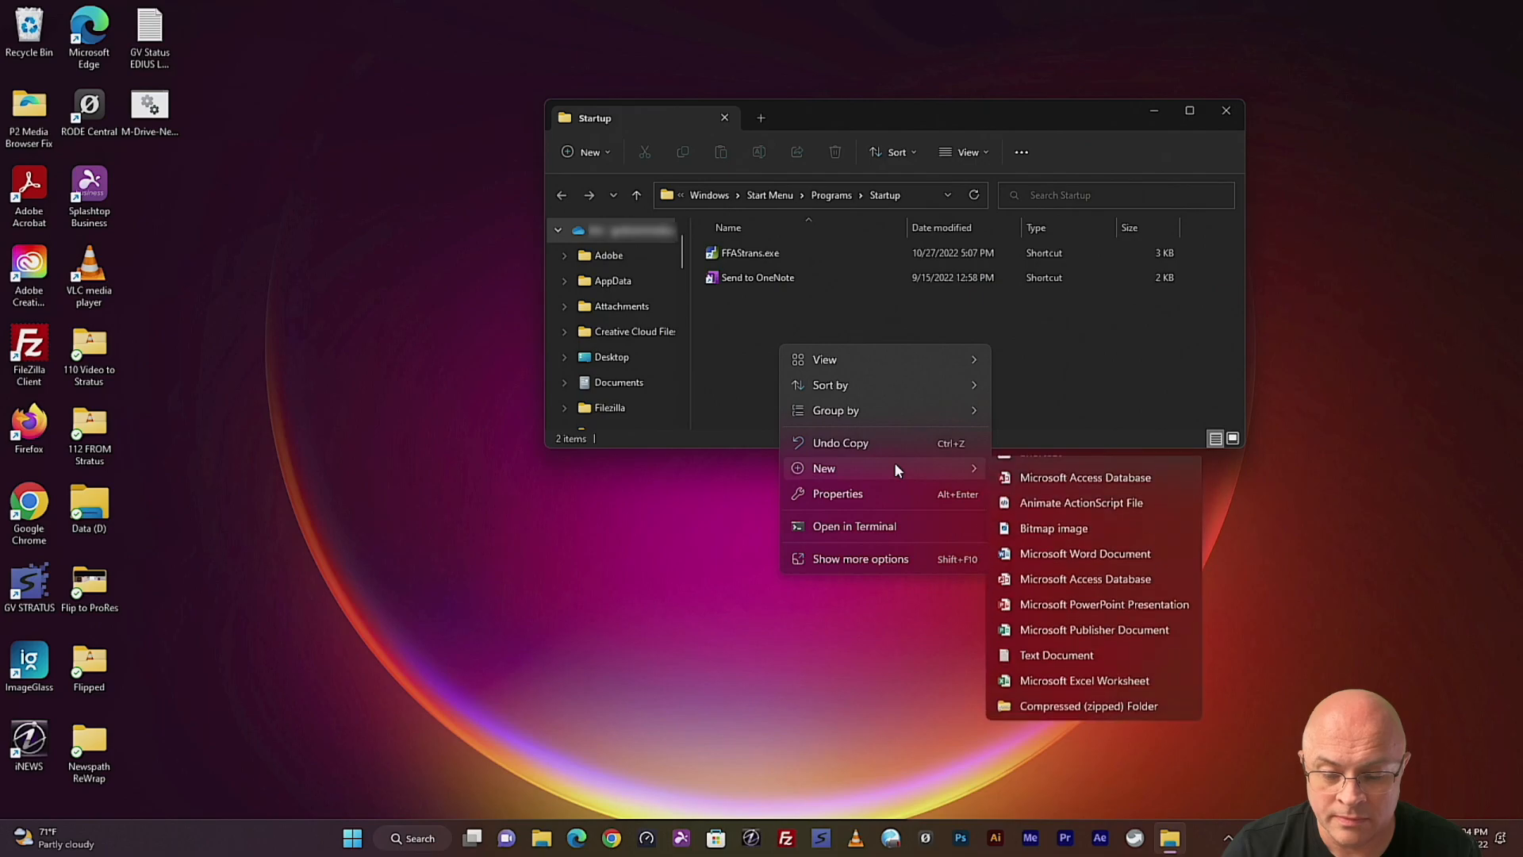
left_click(1034, 496)
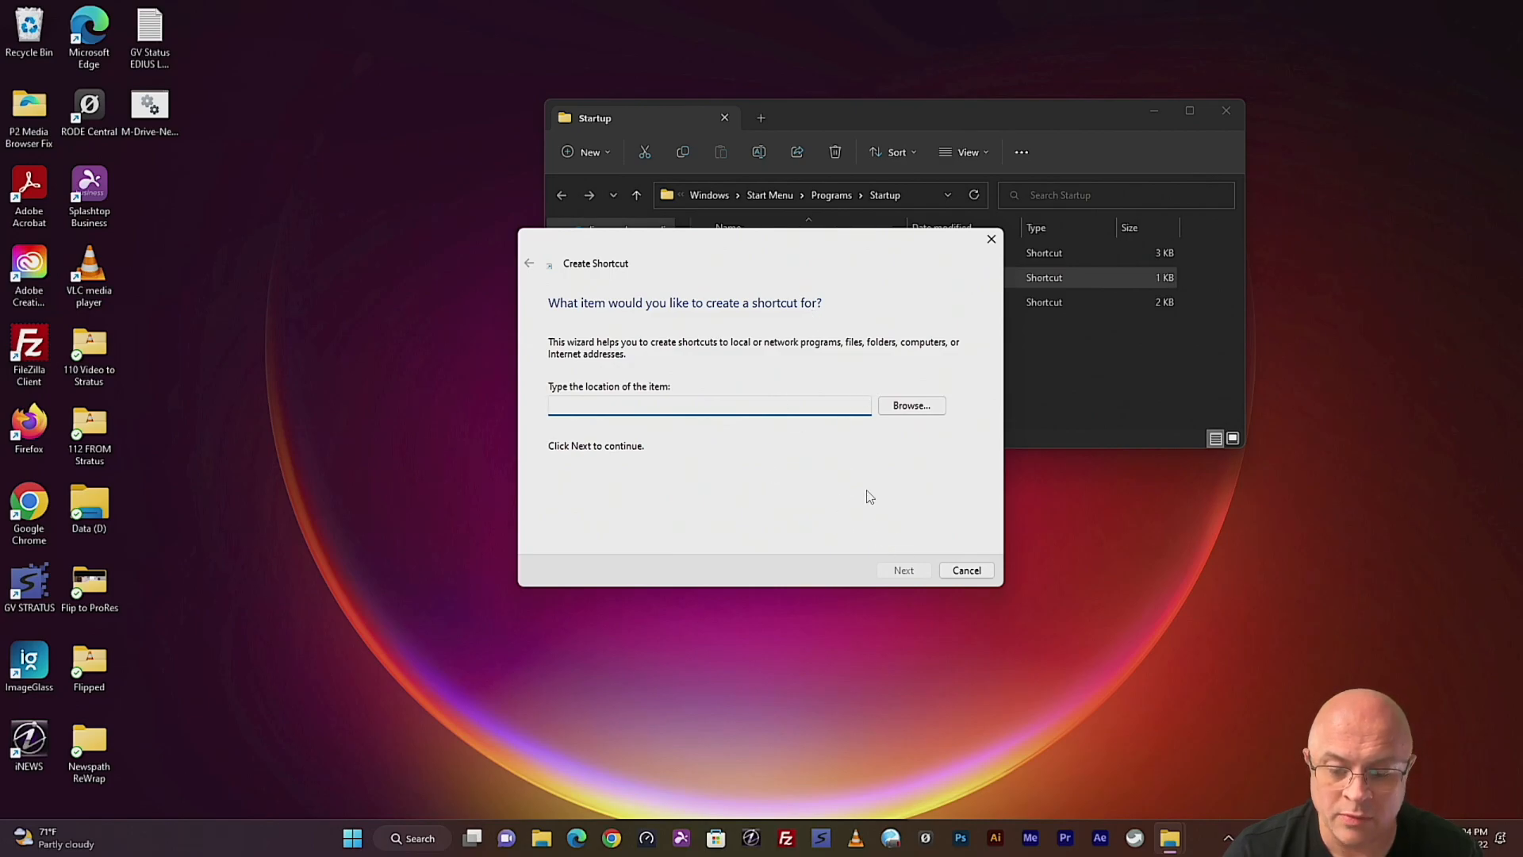
left_click(964, 570)
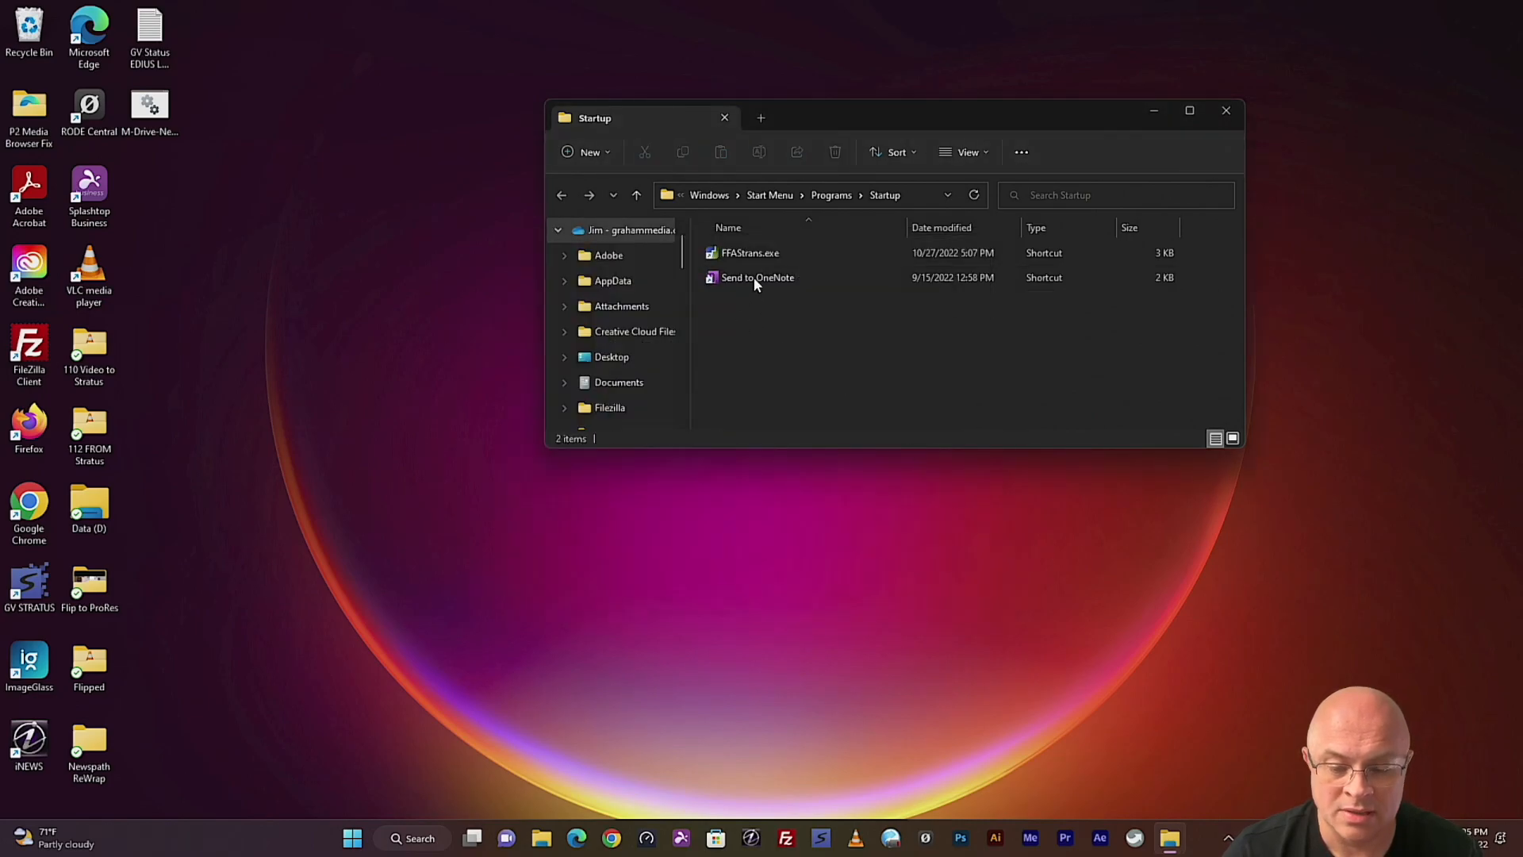
key("alt+F4")
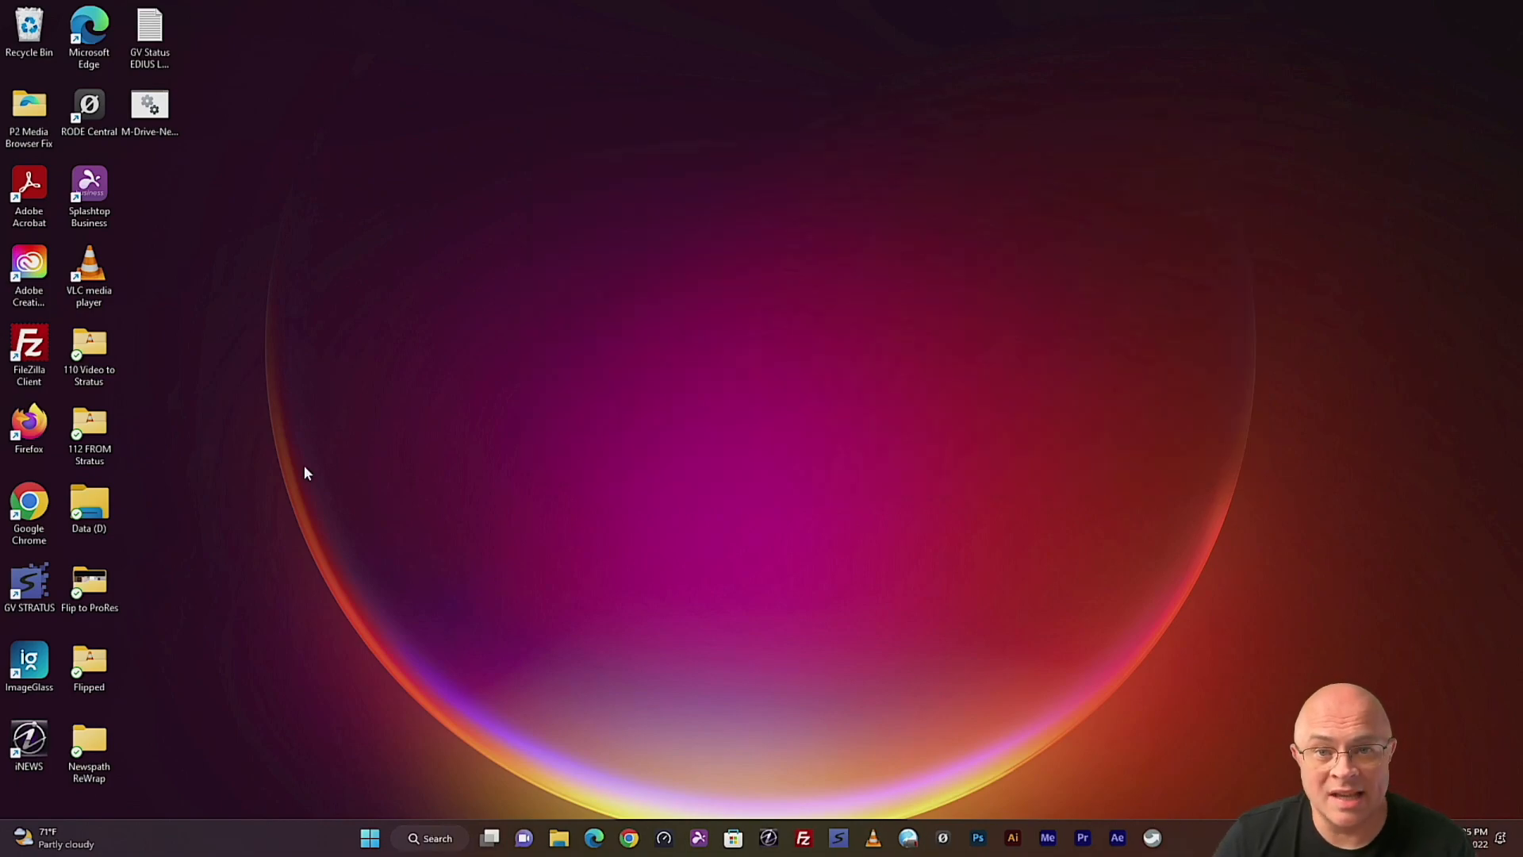